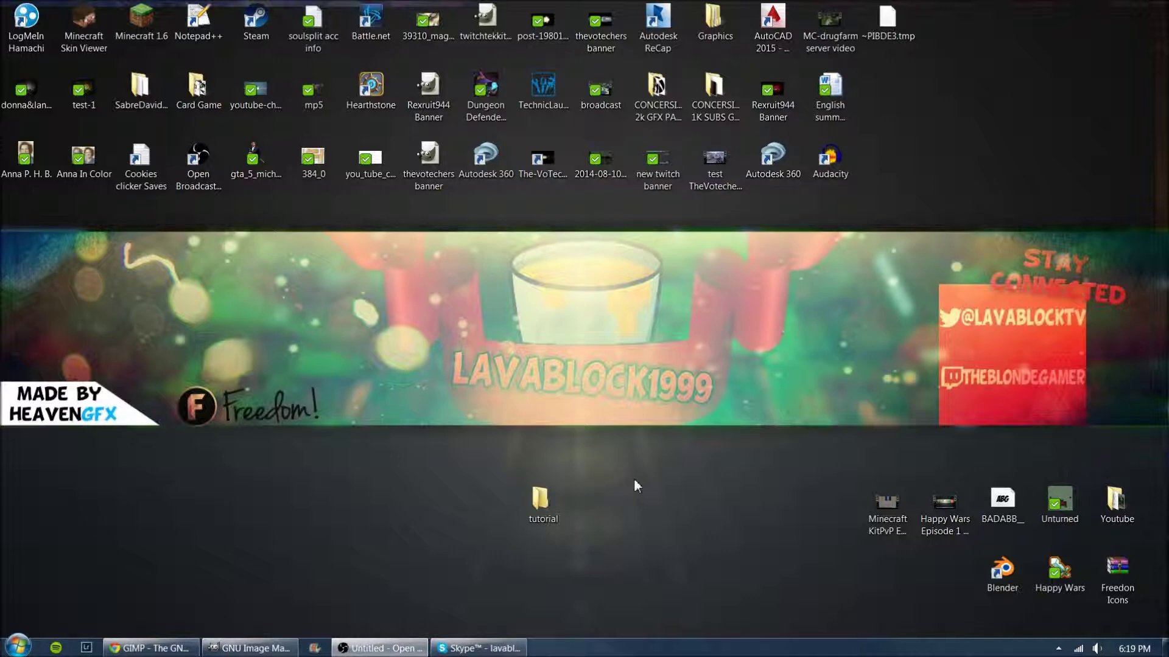
Bring Chrome forward and load youtube.com in a new tab
left_click(183, 648)
left_click(247, 12)
type("youtube.com")
key("Return")
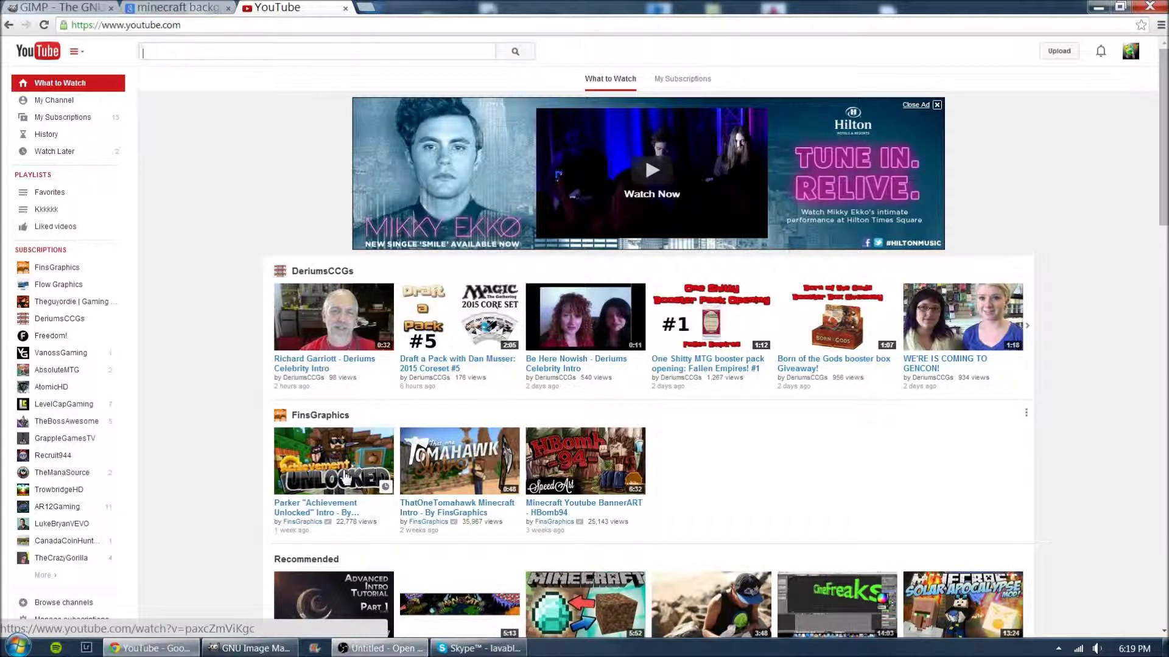
Scroll the YouTube page, close its tab, and minimise Chrome to the desktop
scroll(806, 521, "down", 2)
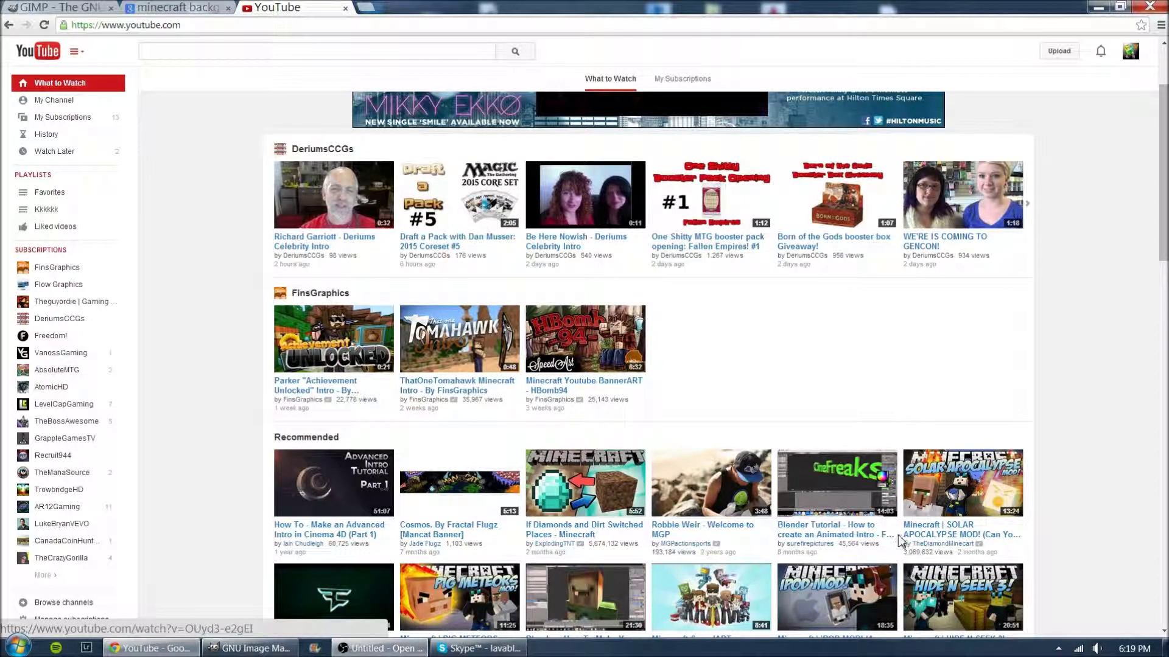
left_click(345, 8)
left_click(1099, 6)
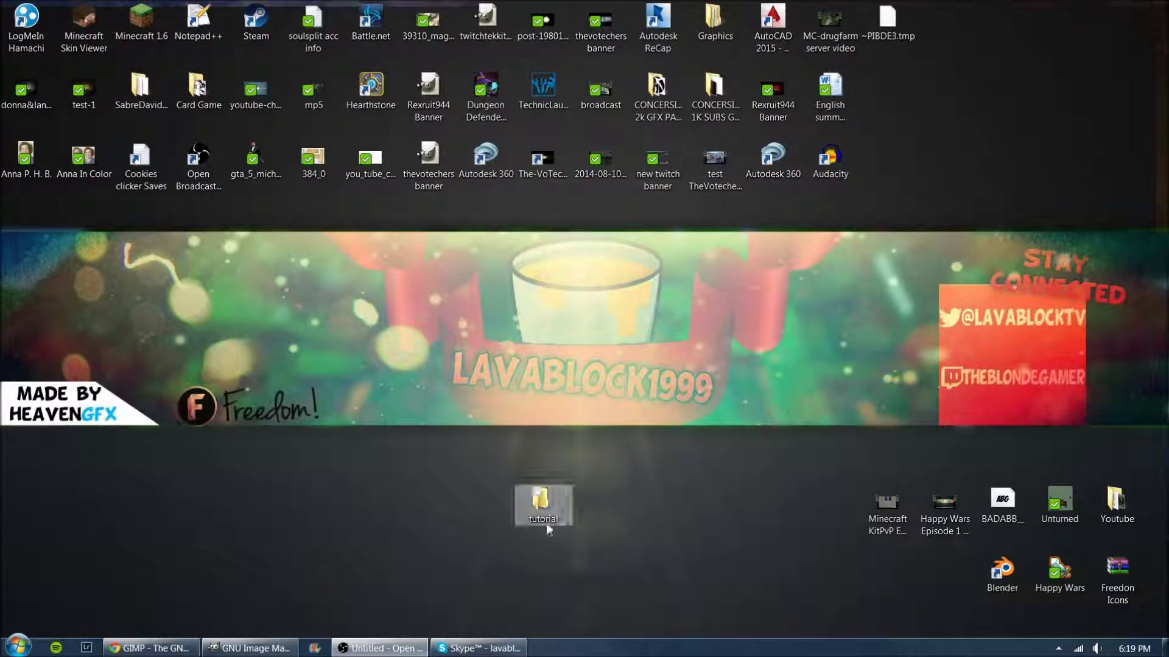
mouse_move(569, 513)
left_mouse_down()
mouse_move(585, 508)
mouse_move(548, 513)
left_mouse_up()
left_click(662, 510)
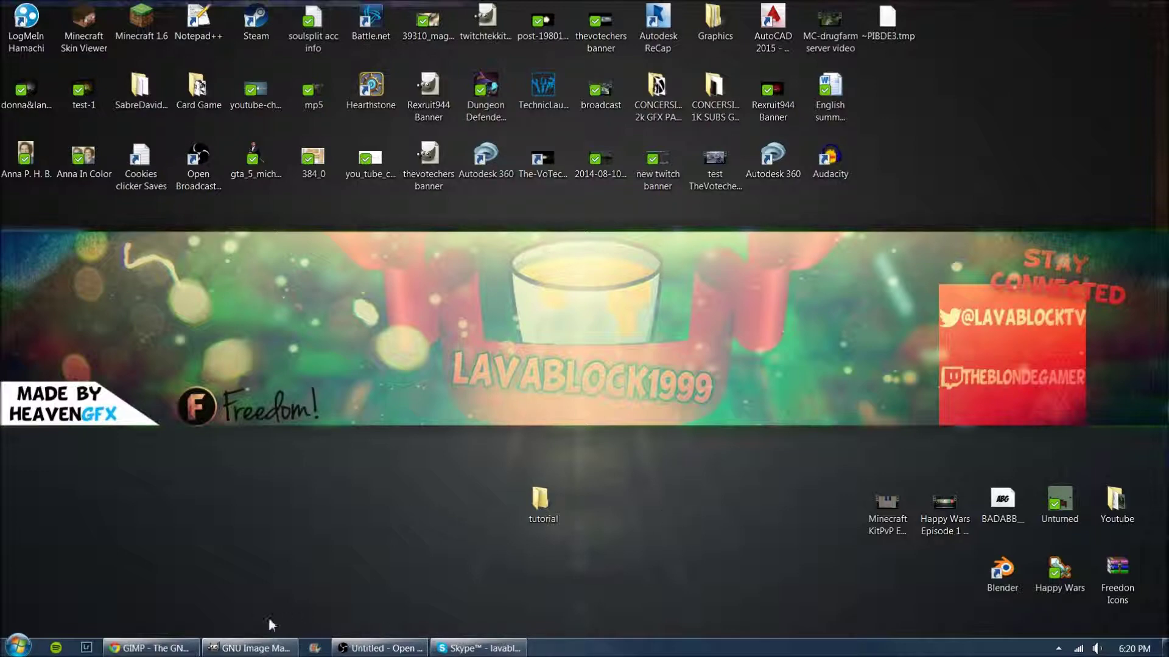
left_click(254, 648)
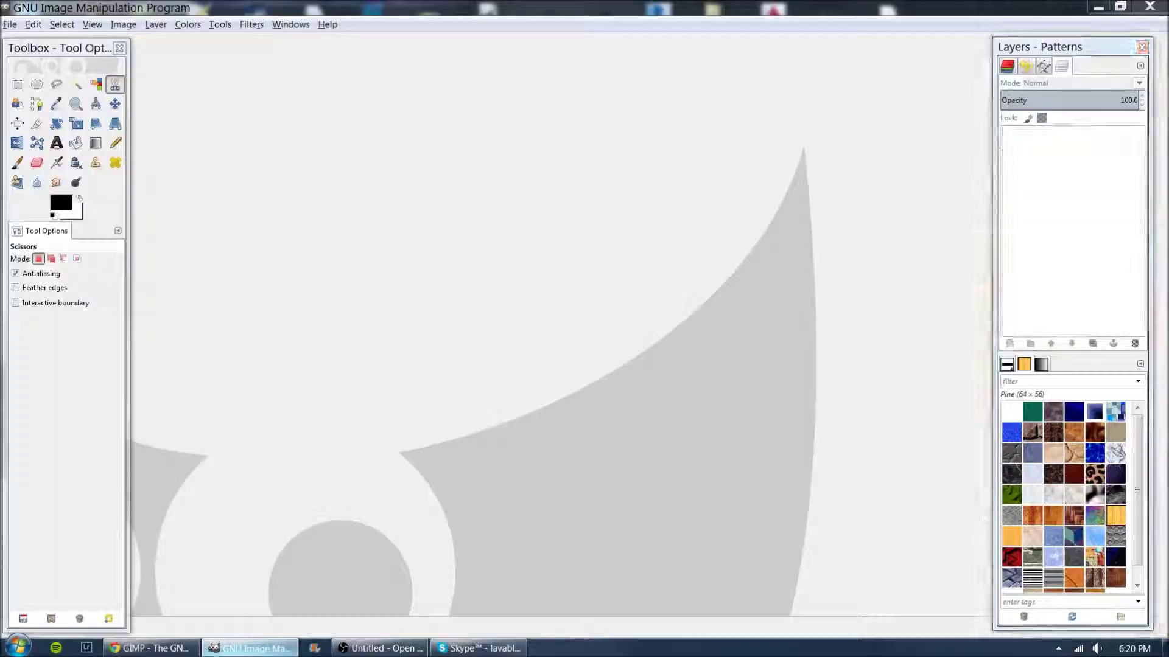
left_click(254, 648)
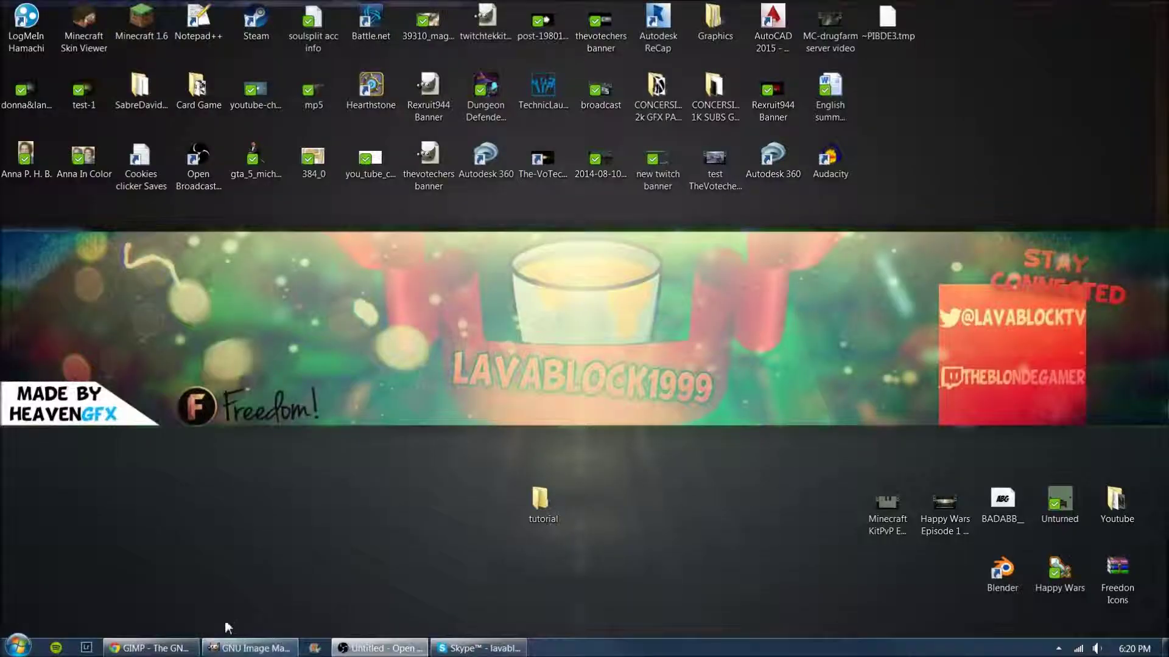
Go back to the Google results for gimp, reopen gimp.org, then minimise Chrome
left_click(174, 654)
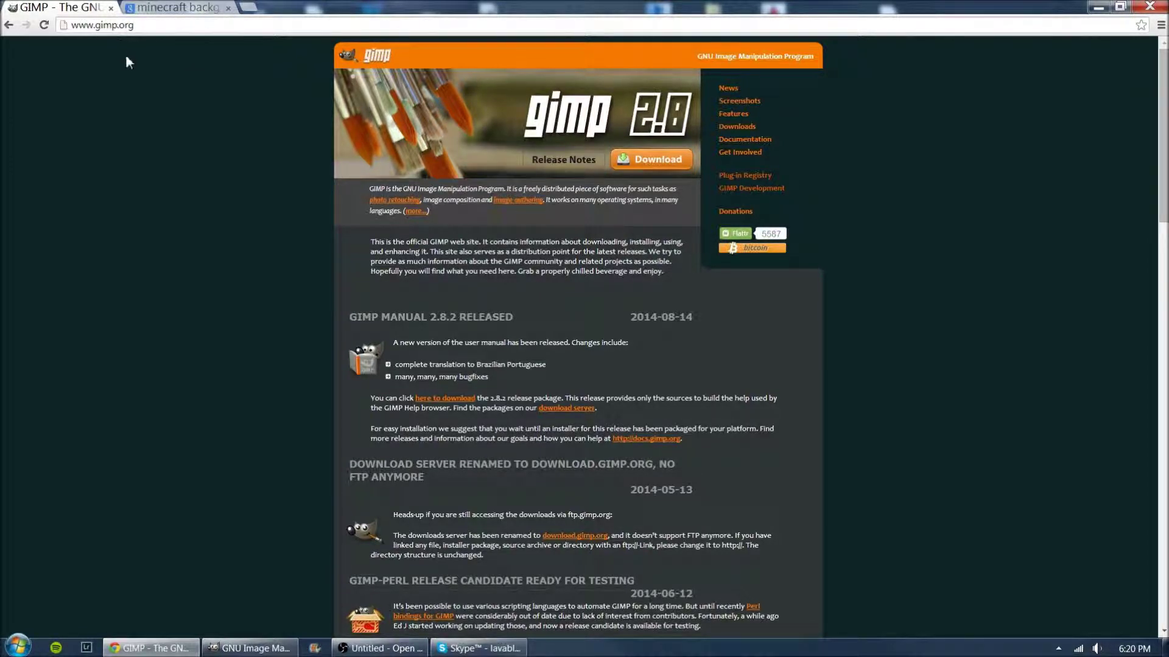
left_click(9, 25)
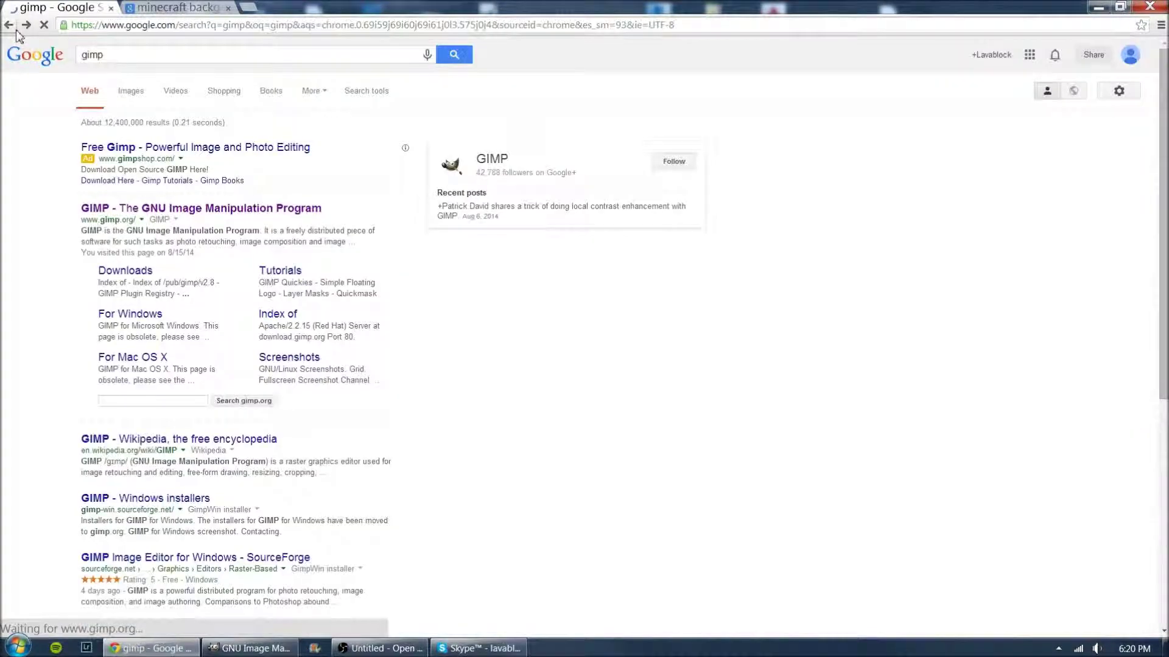
left_click(192, 212)
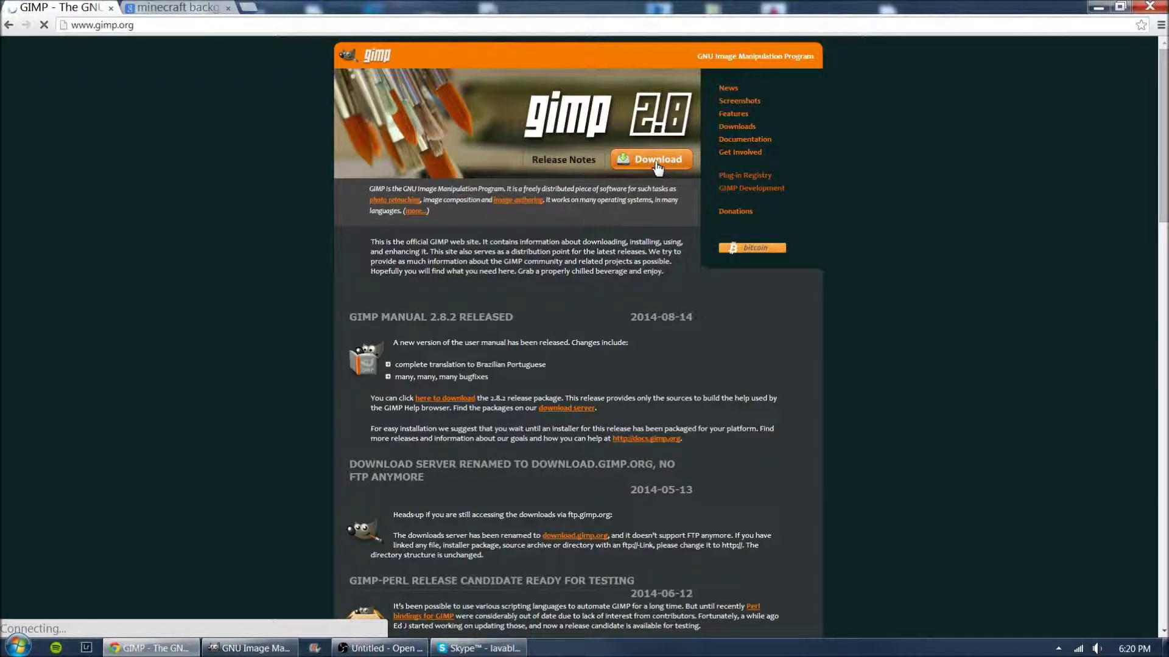
left_click(1099, 6)
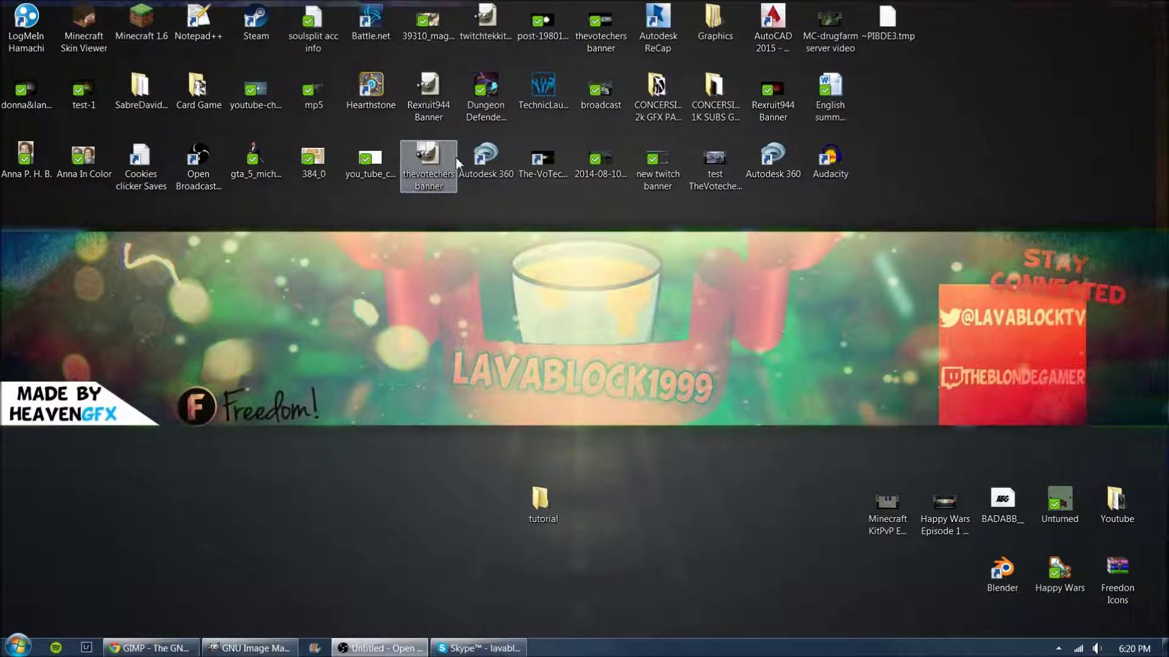
Search the Start menu for gimp, launch GIMP 2 and bring its window forward
left_click(12, 645)
type("gimp")
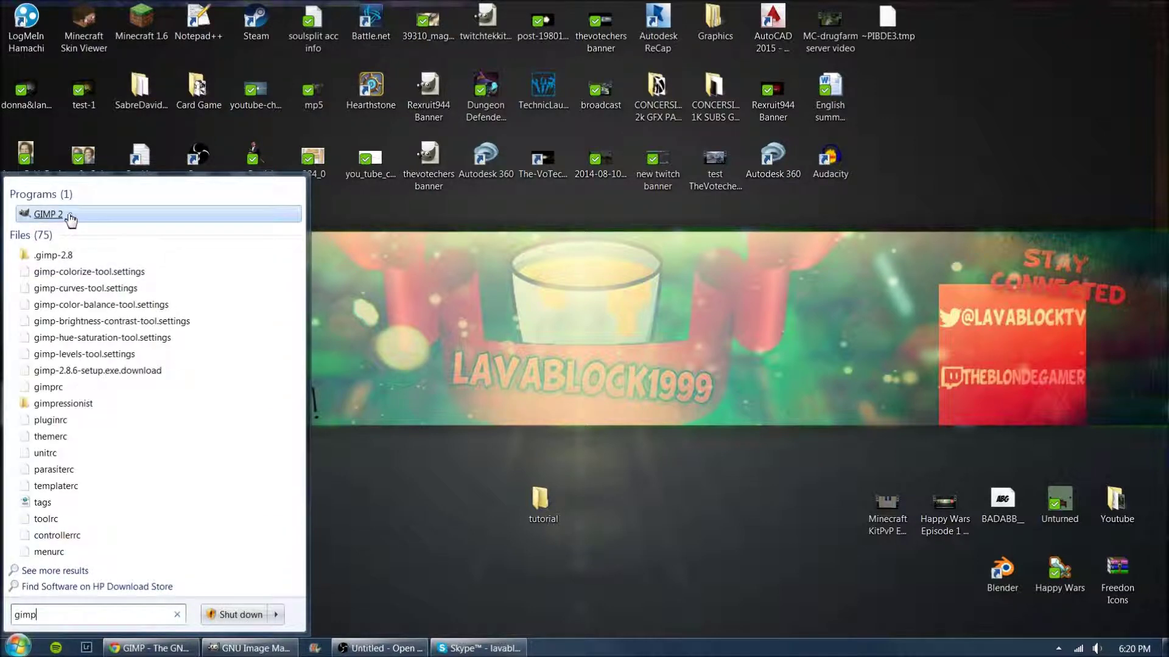
left_click(70, 217)
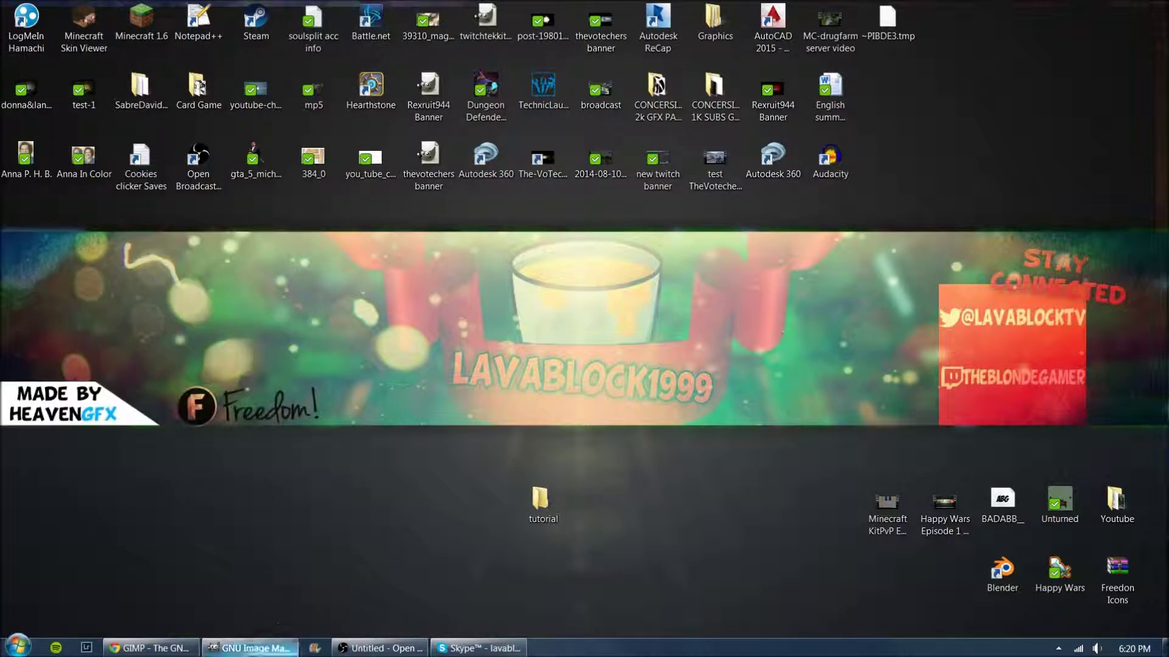
left_click(244, 651)
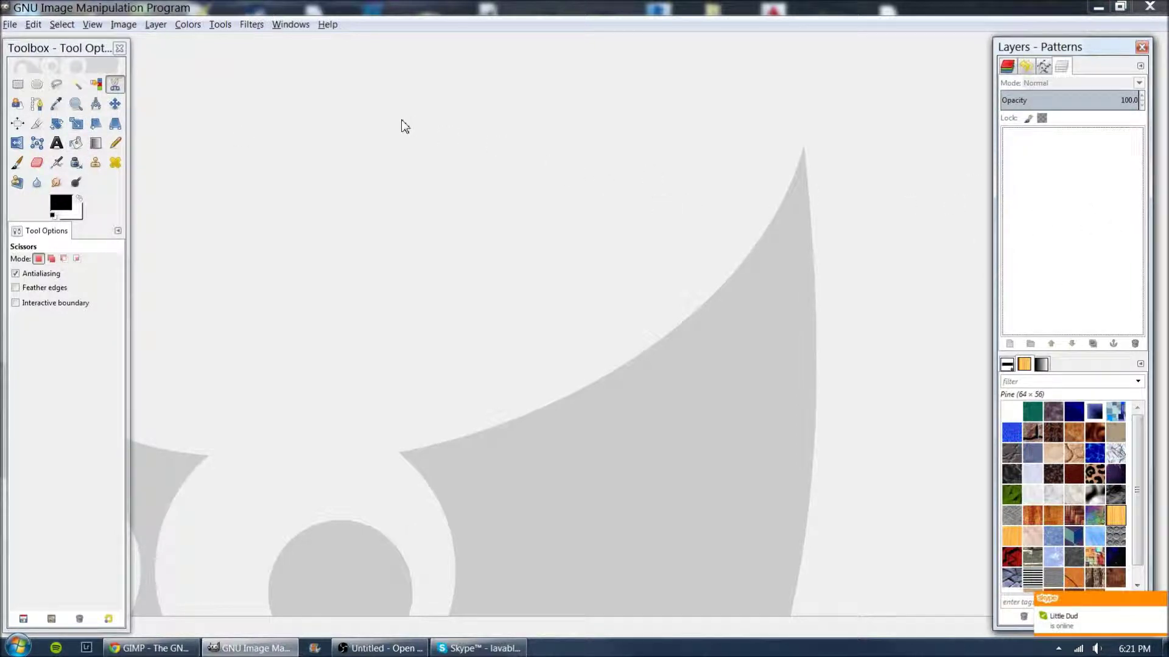
Start a new image via File > New with width 1280 and height 720
left_click(9, 26)
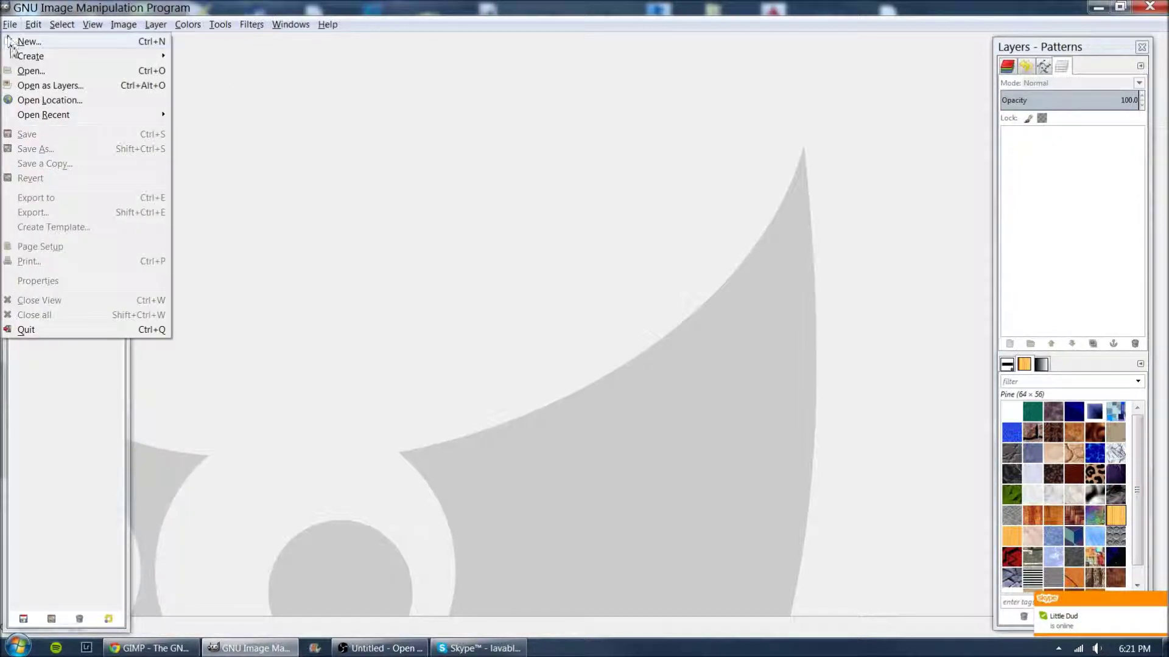
left_click(56, 48)
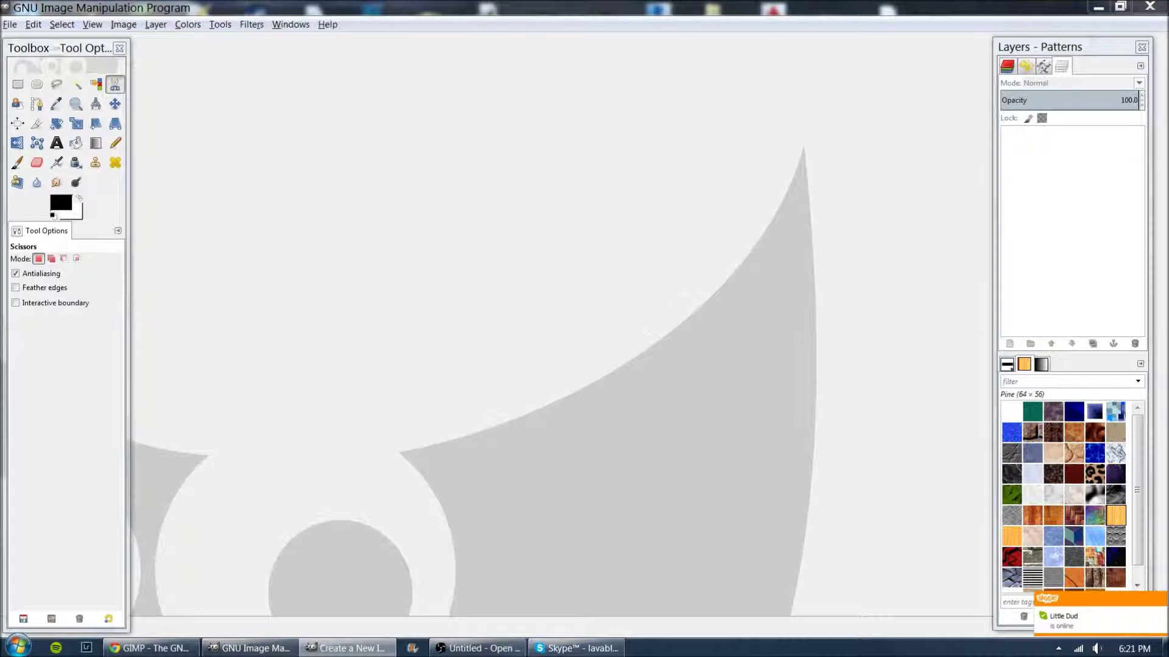
left_click_drag(691, 172, 629, 164)
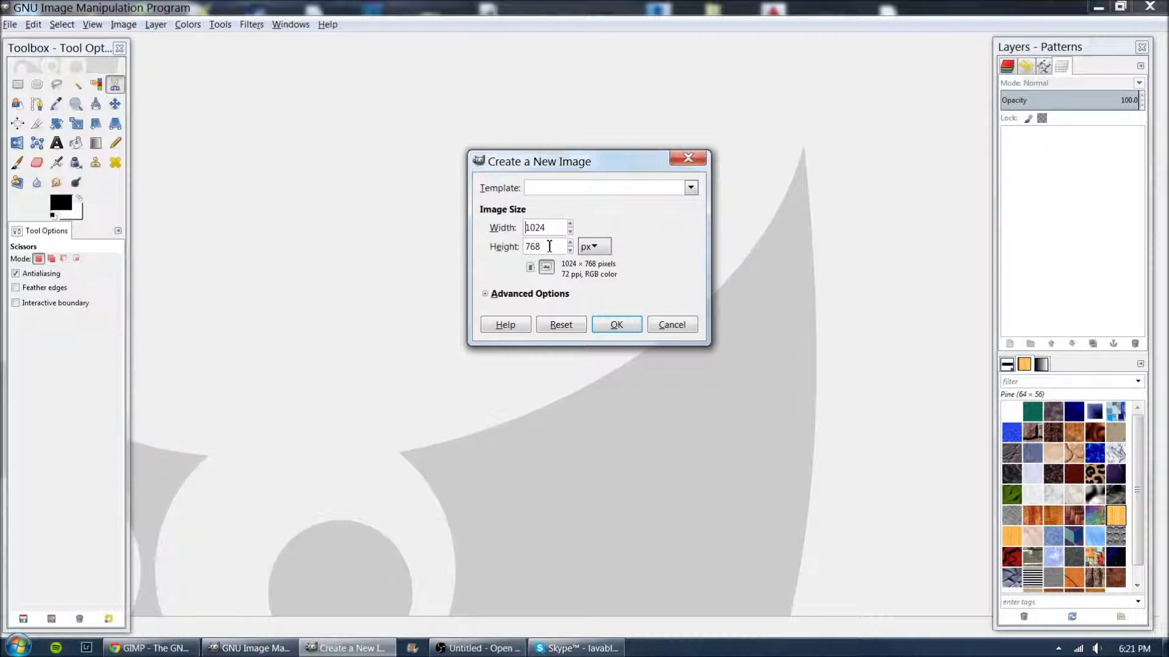
double_click(550, 228)
left_click_drag(555, 228, 497, 236)
key("BackSpace")
key("BackSpace")
type("0")
left_click_drag(548, 245, 489, 249)
key("BackSpace")
type("720")
left_click(546, 268)
Check the advanced options, then create the blank white 1280 × 720 image
left_click(490, 295)
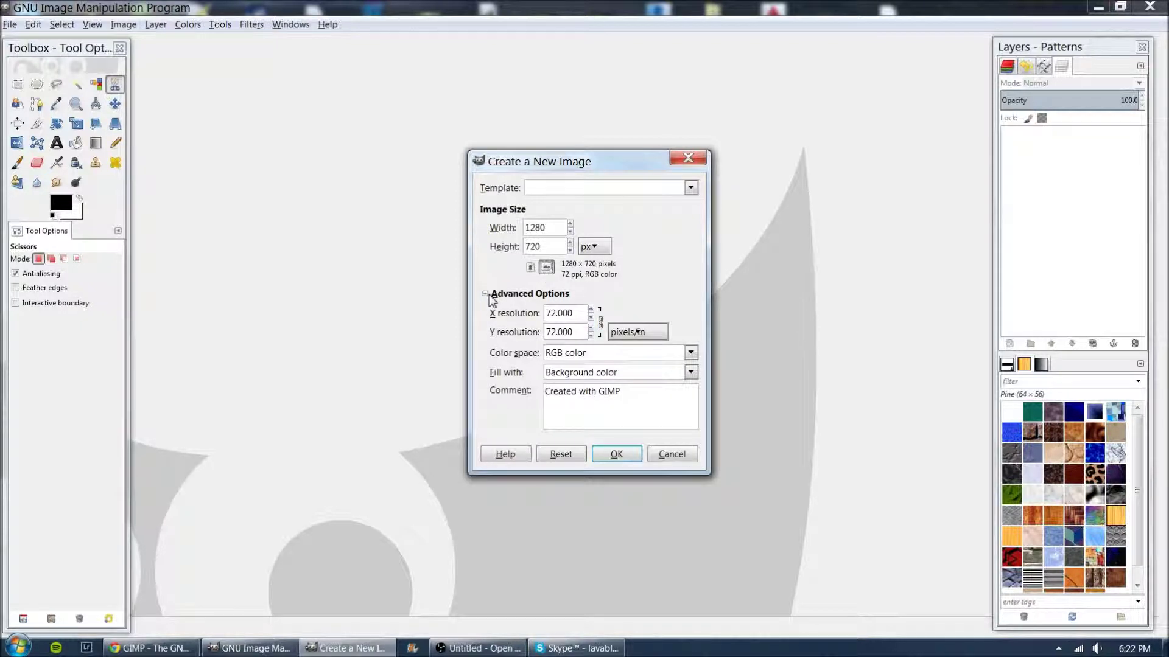
left_click(489, 295)
key("alt+a")
left_click(489, 295)
left_click(613, 325)
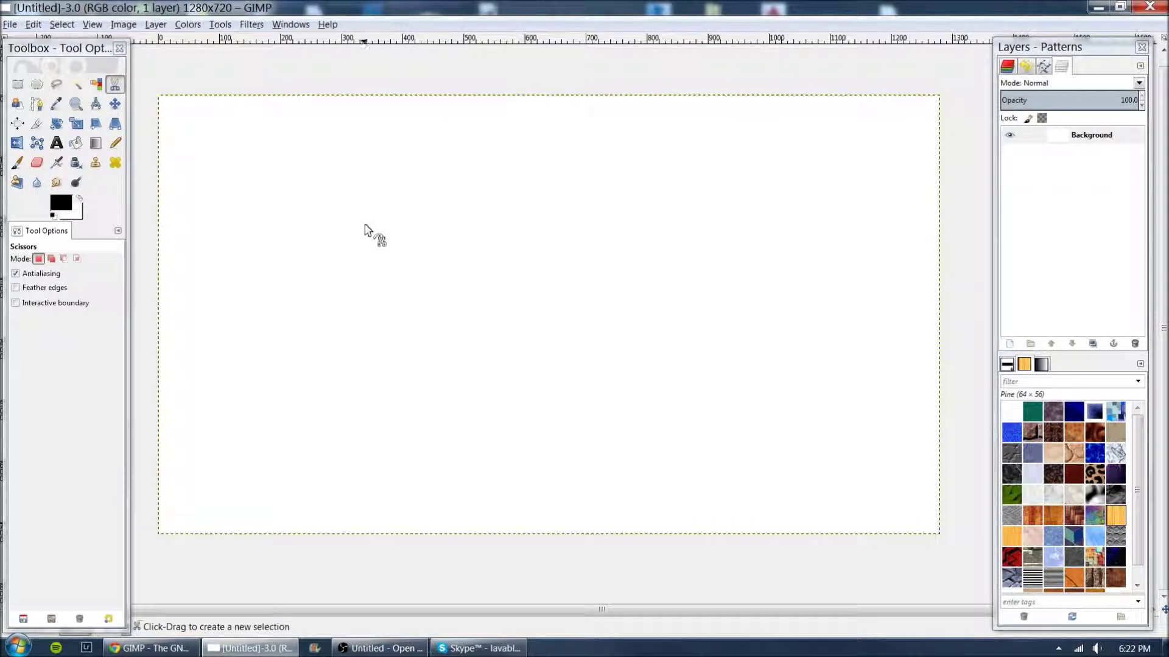
Pick bright green 16ab0f as the foreground colour from the hue slider and colour square
left_click(58, 204)
left_click_drag(473, 268, 427, 240)
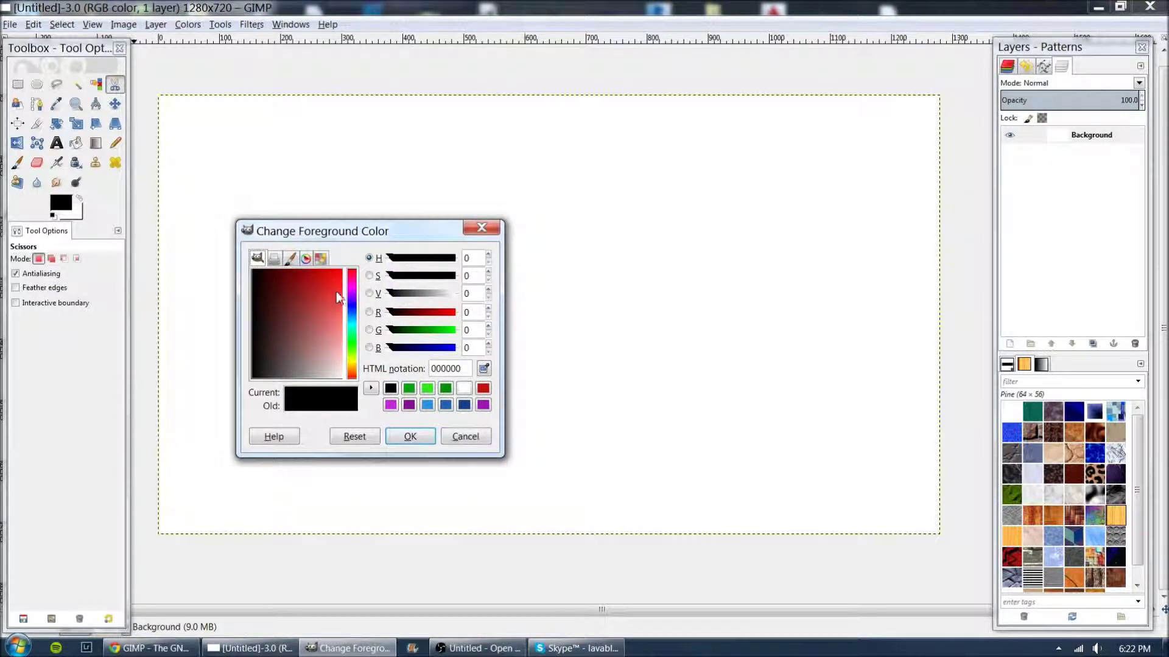
mouse_move(353, 293)
left_mouse_down()
mouse_move(355, 371)
mouse_move(354, 286)
mouse_move(354, 350)
left_mouse_up()
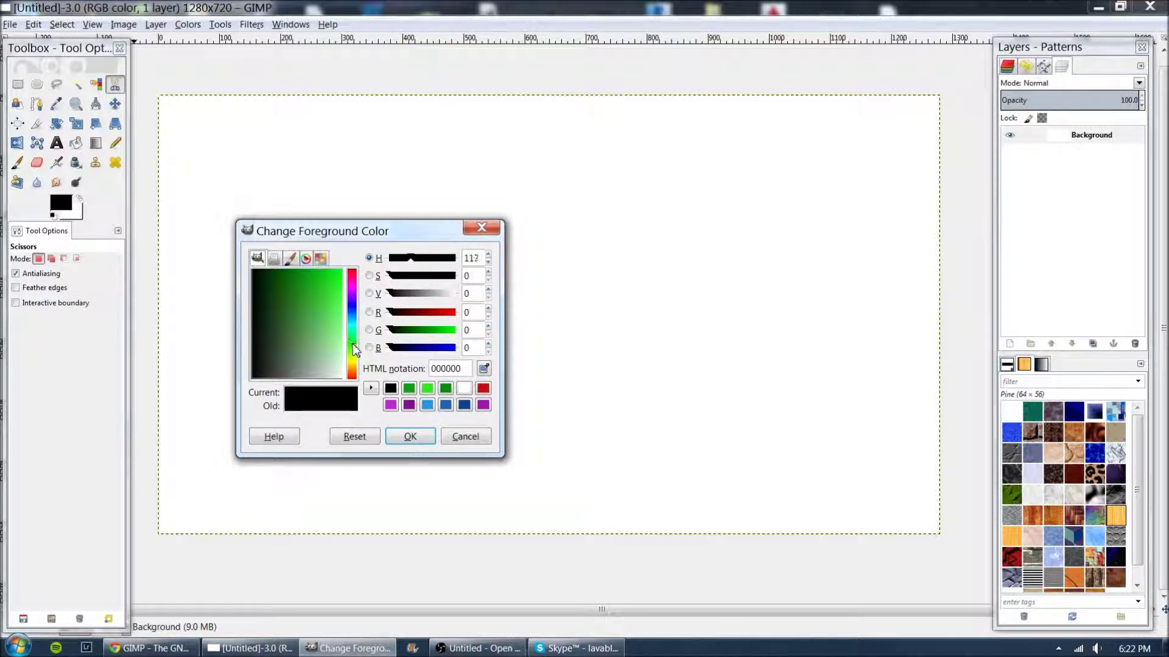
mouse_move(319, 301)
left_mouse_down()
mouse_move(335, 285)
mouse_move(331, 333)
mouse_move(311, 288)
left_mouse_up()
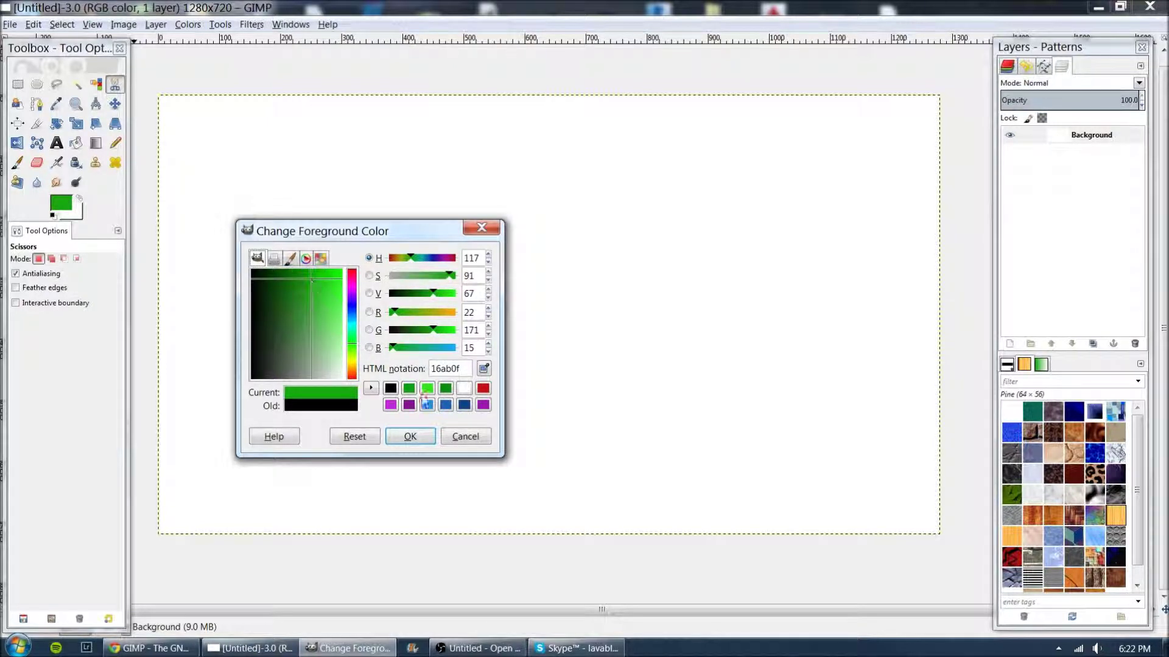
left_click(409, 436)
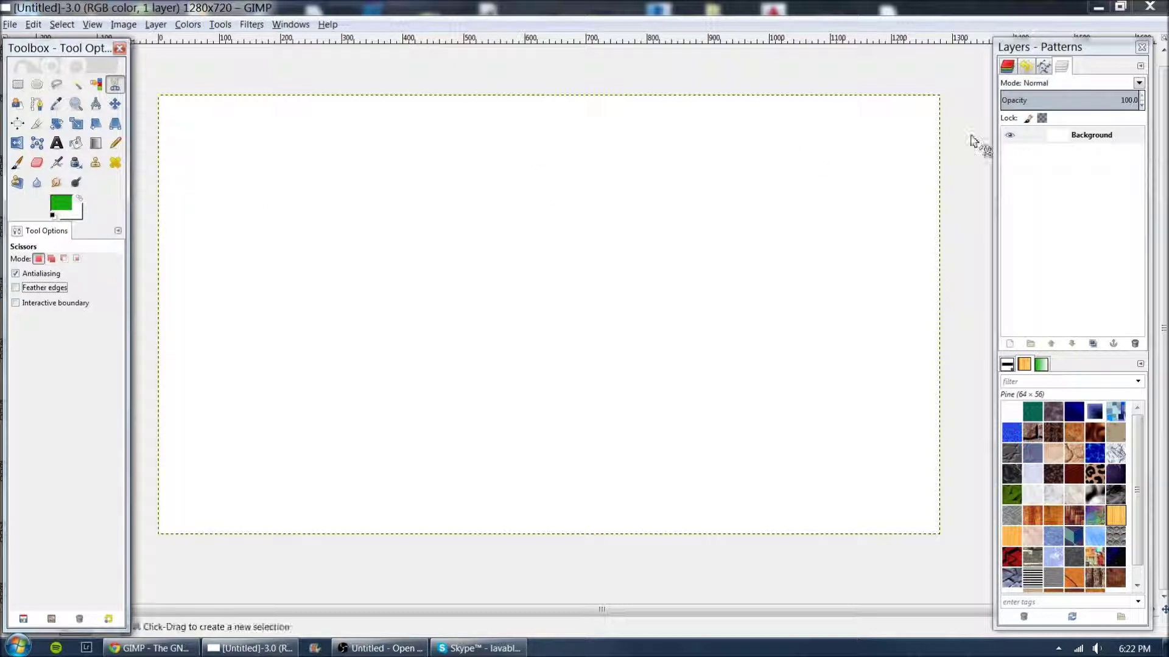
Bucket-fill the white Background layer with the green foreground colour
left_click(1062, 139)
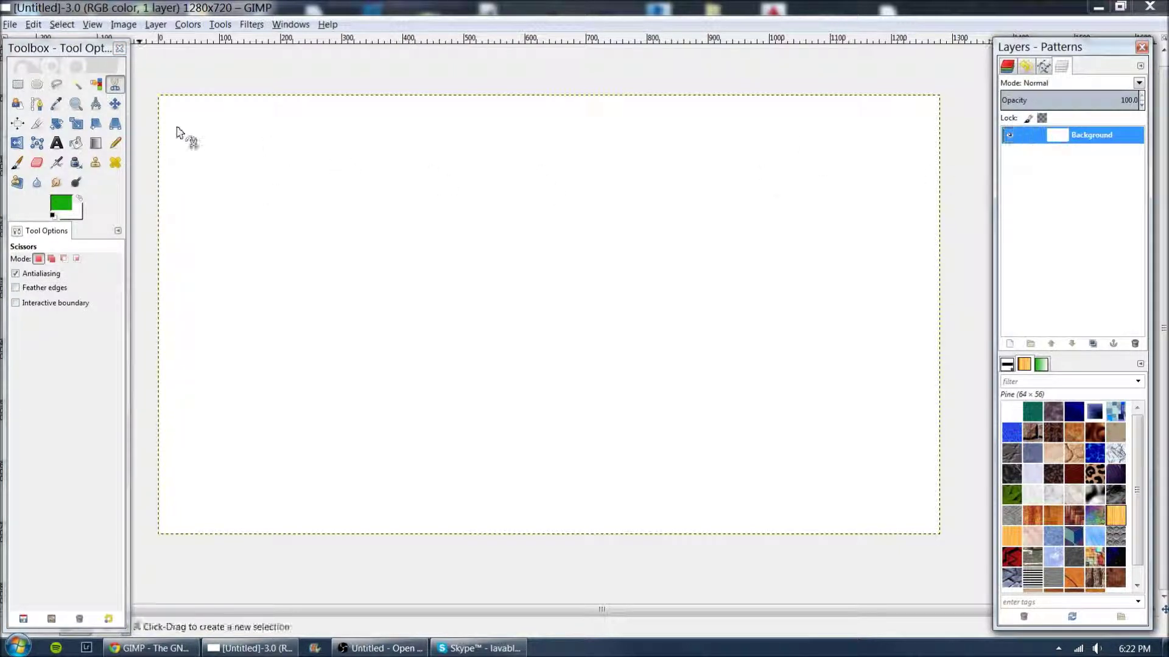
left_click(76, 147)
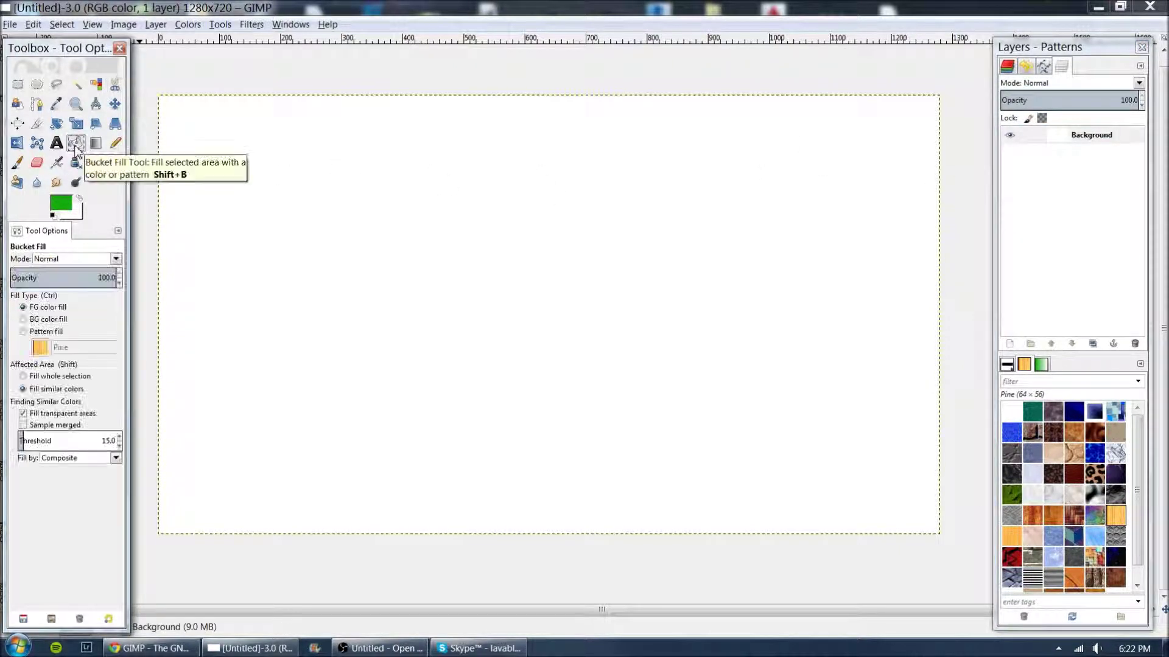
left_click(485, 285)
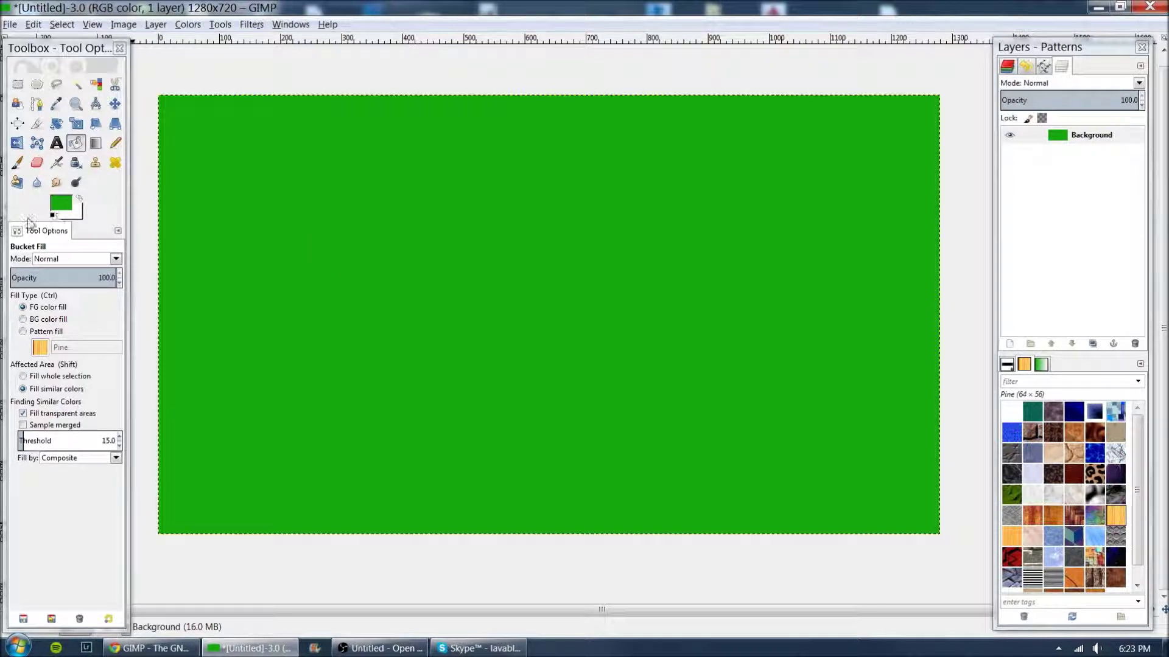
Darken the foreground colour to a deeper green
left_click(68, 206)
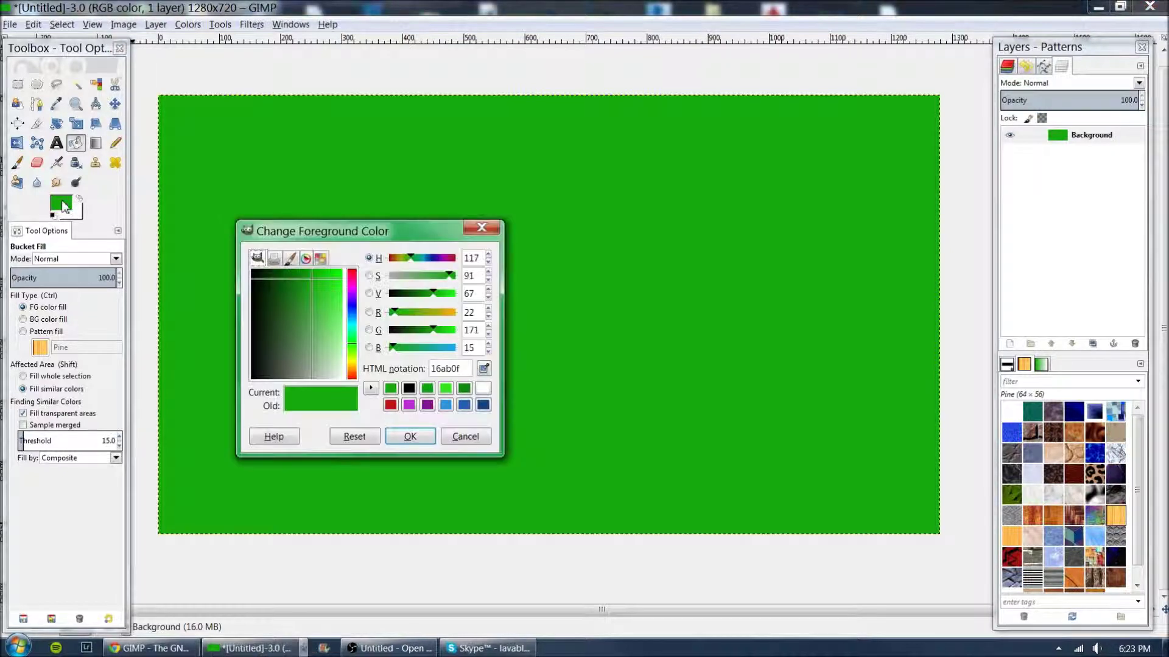
left_click_drag(312, 280, 294, 272)
left_click(290, 274)
left_click(426, 440)
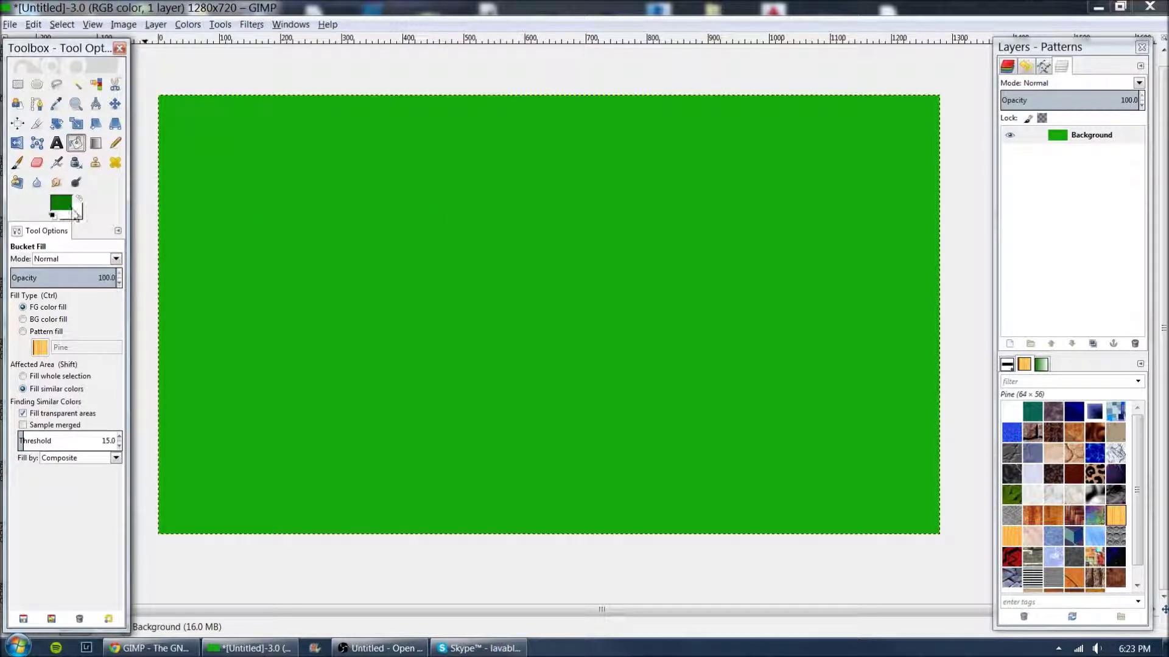
Set the background colour to bright green 27e514
left_click(80, 217)
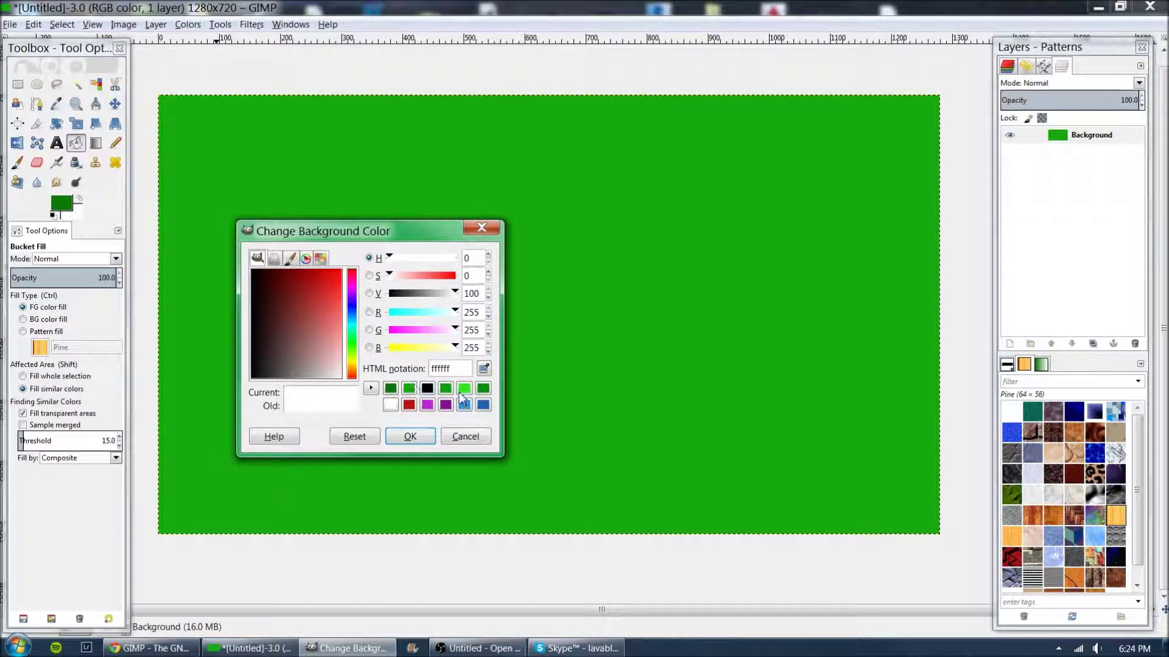
left_click(349, 348)
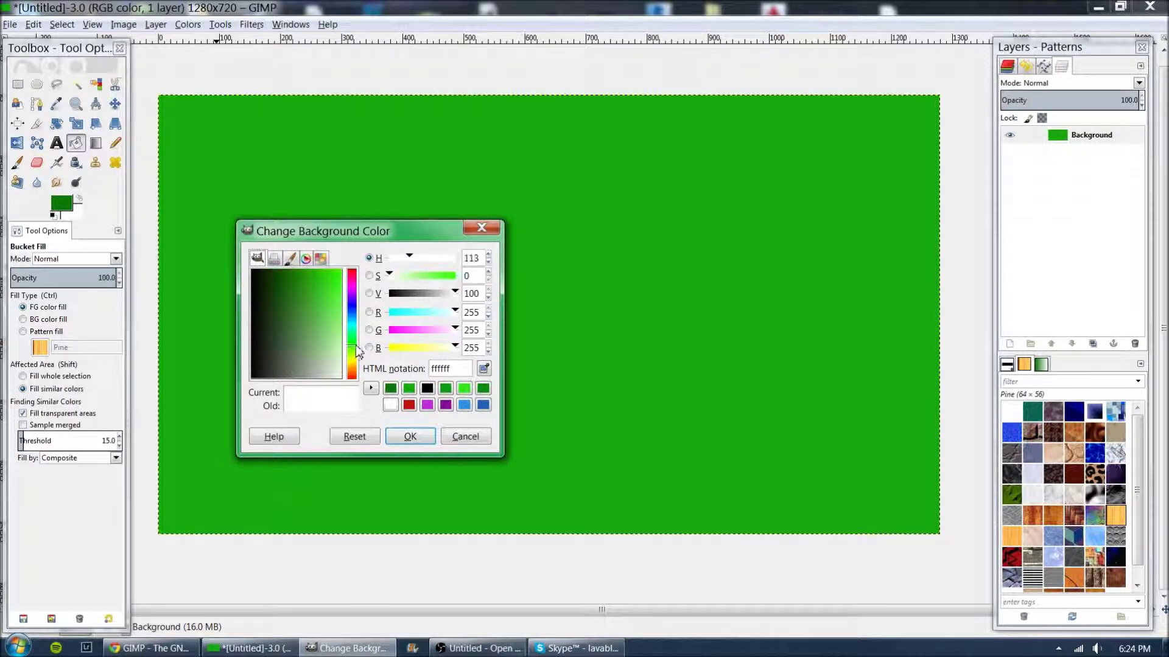
left_click_drag(315, 292, 338, 286)
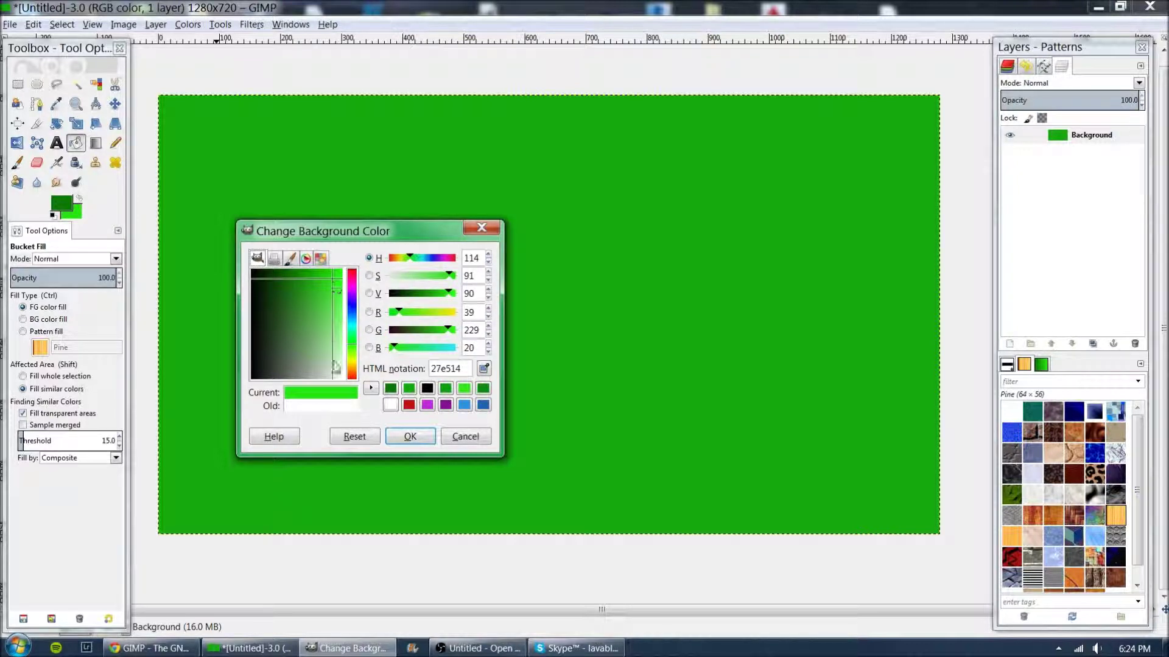
left_click(410, 436)
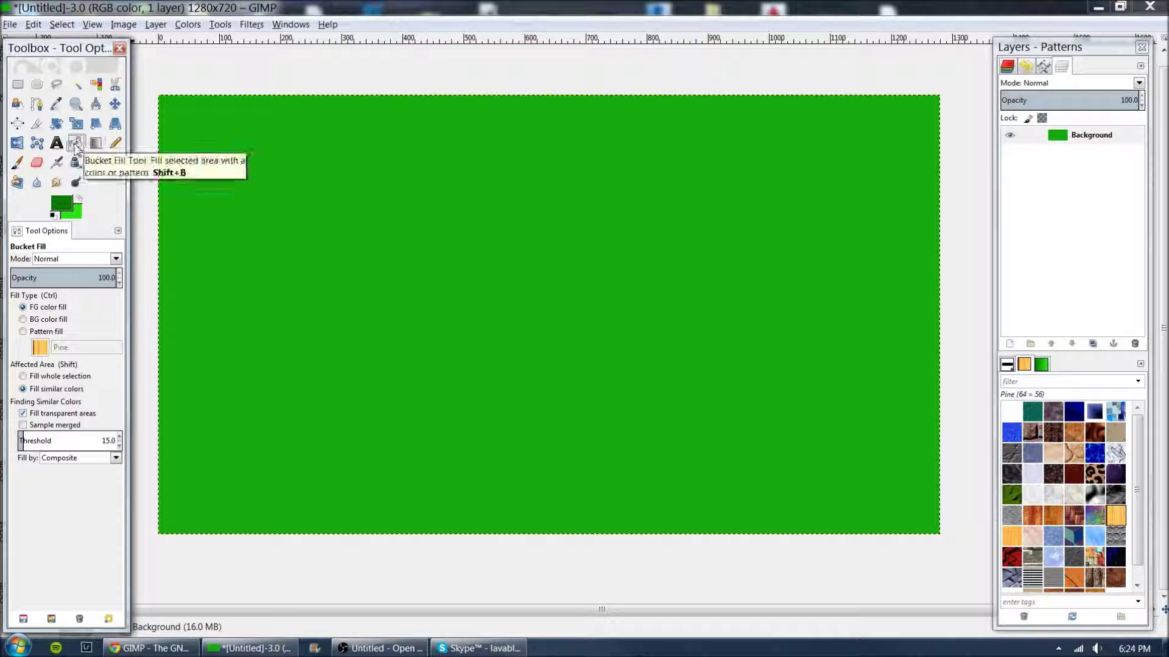
Draw a Blend-tool green gradient, redrawing until it runs dark at top to bright at bottom
left_click(95, 144)
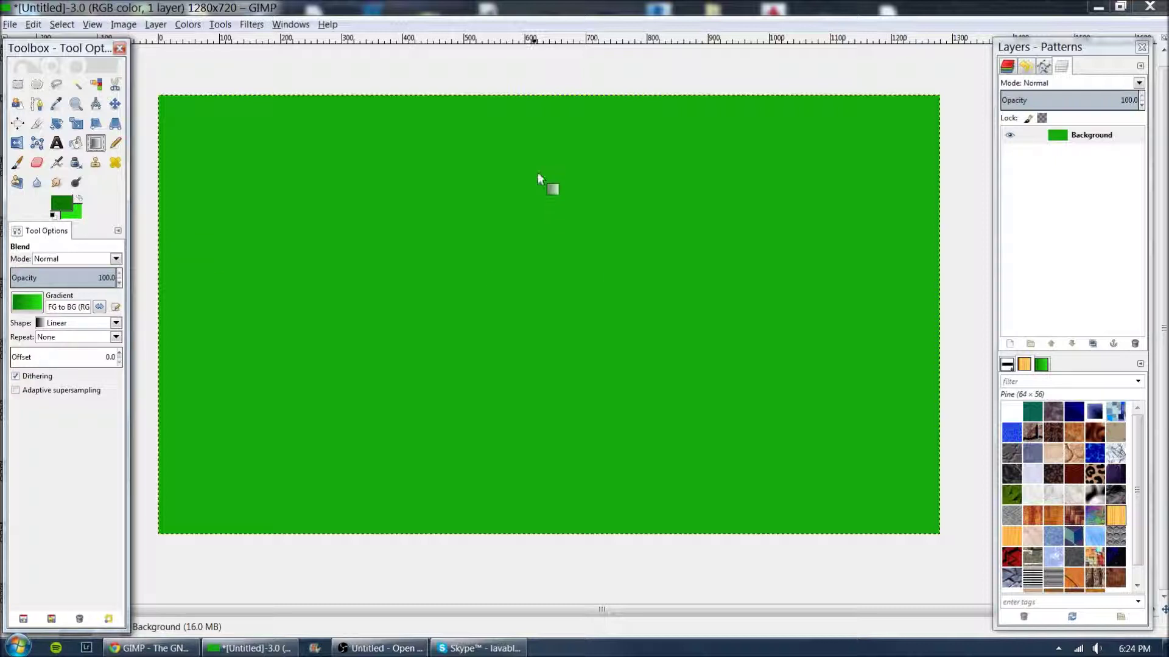
left_click_drag(517, 151, 517, 444)
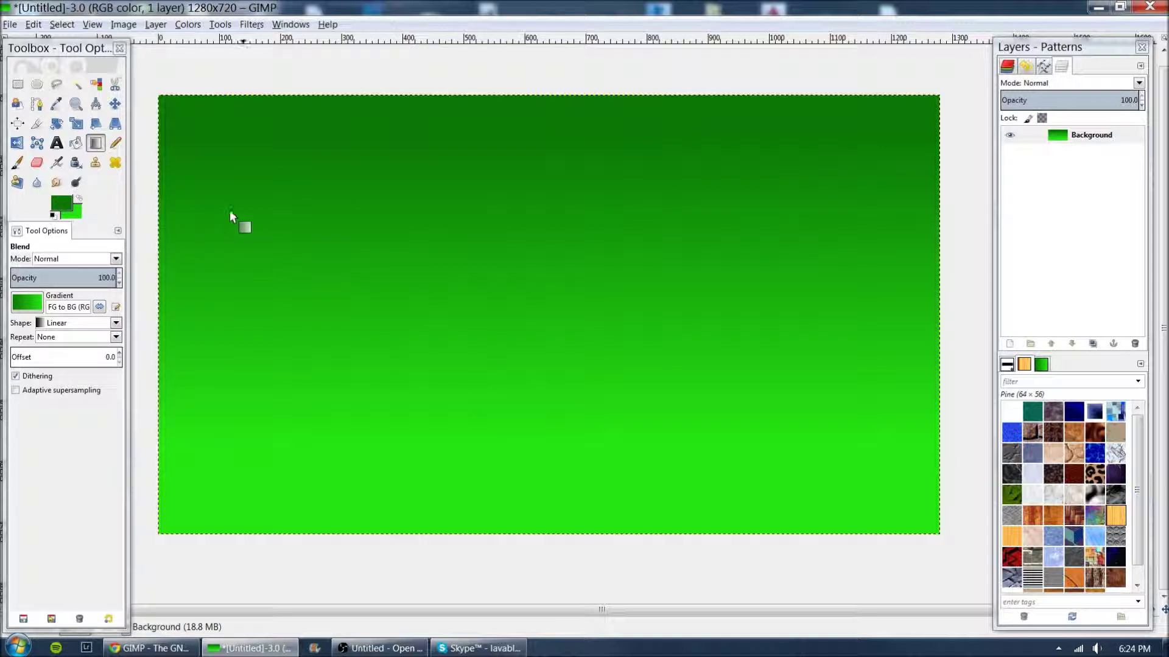
left_click_drag(232, 161, 772, 474)
left_click_drag(830, 167, 414, 454)
left_click_drag(626, 469, 609, 463)
left_click_drag(517, 182, 518, 219)
left_click_drag(557, 131, 558, 156)
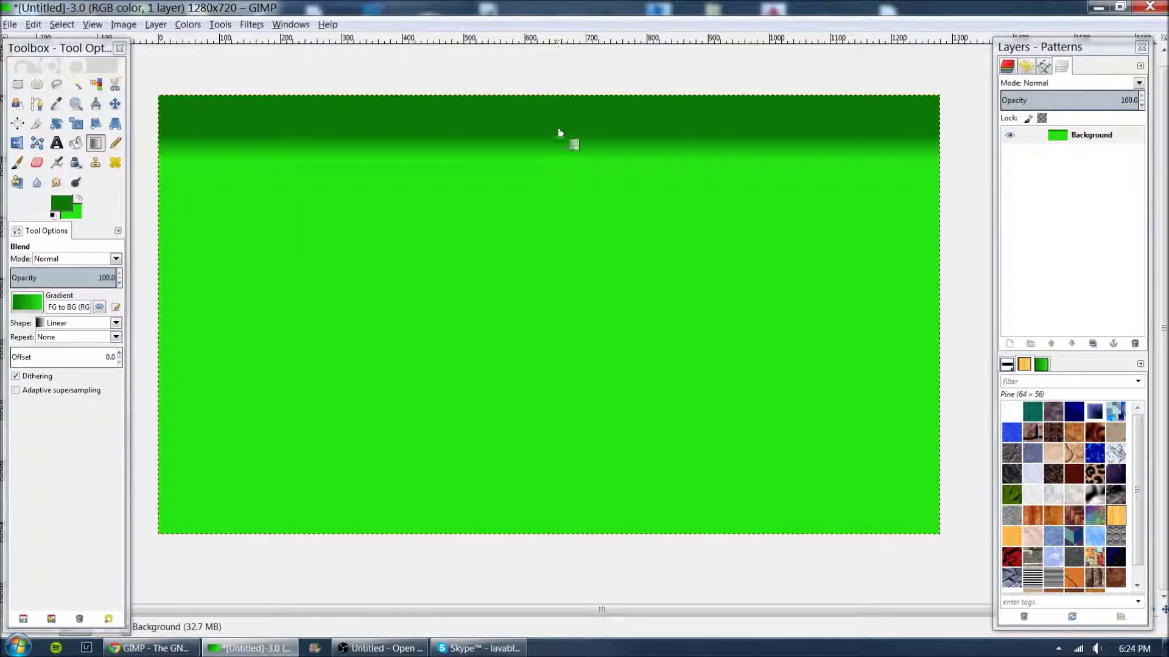
left_click_drag(557, 447, 556, 474)
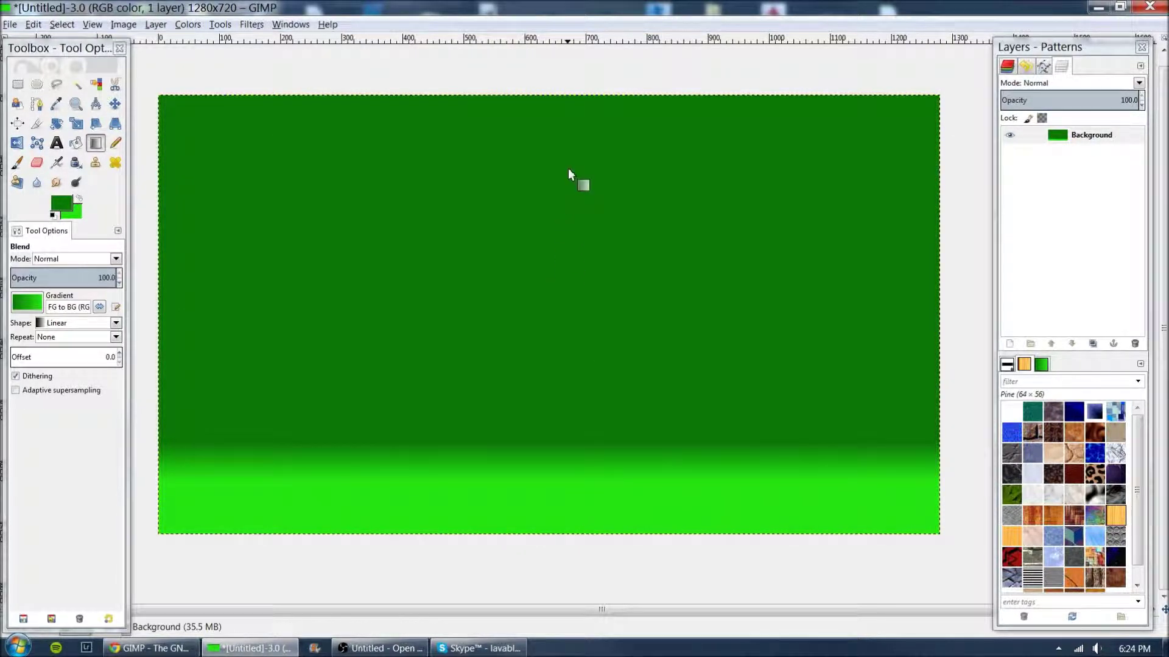
left_click_drag(568, 170, 567, 481)
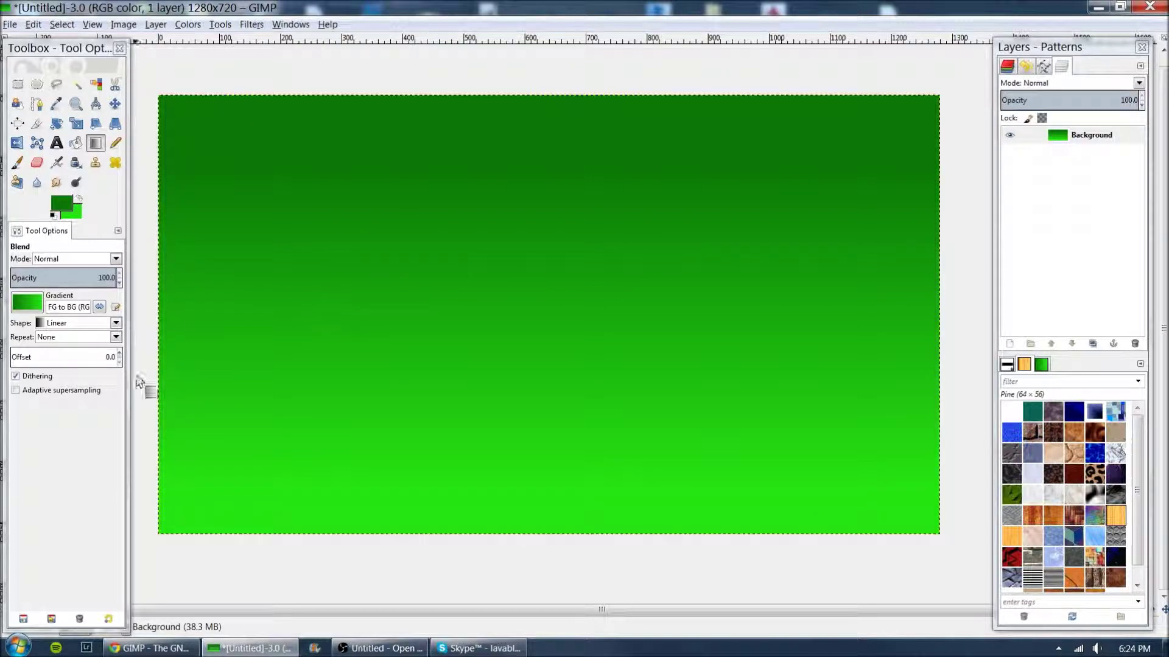
Try the Spiral (cw) gradient shape, drawing several green spirals across the canvas
left_click(116, 324)
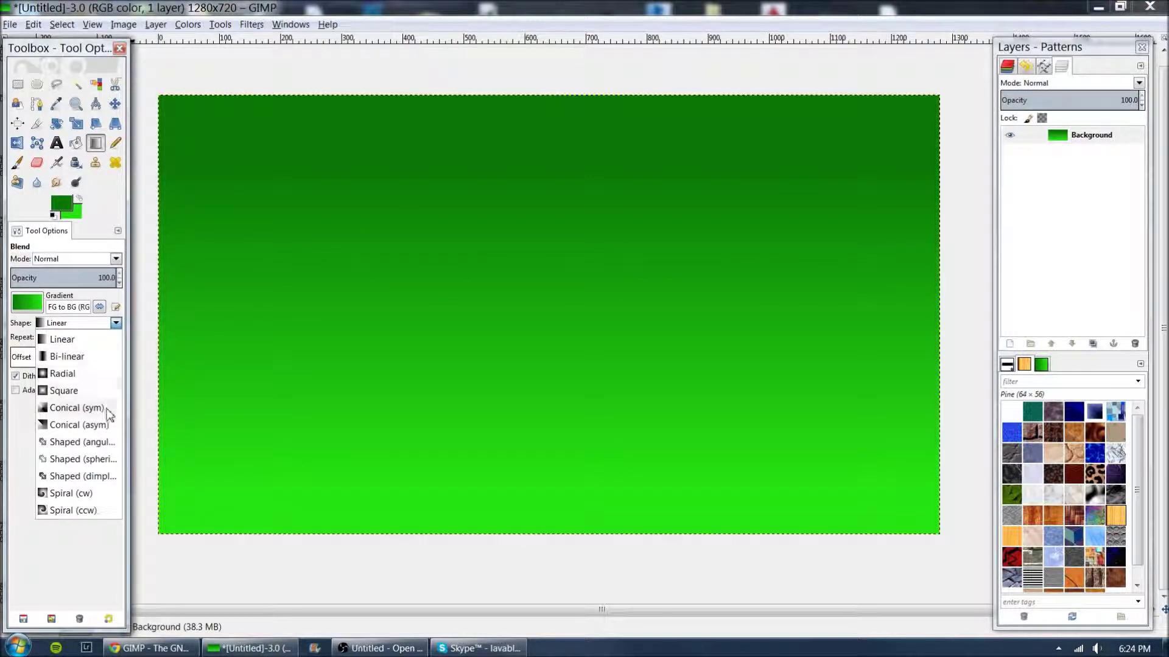
left_click(72, 495)
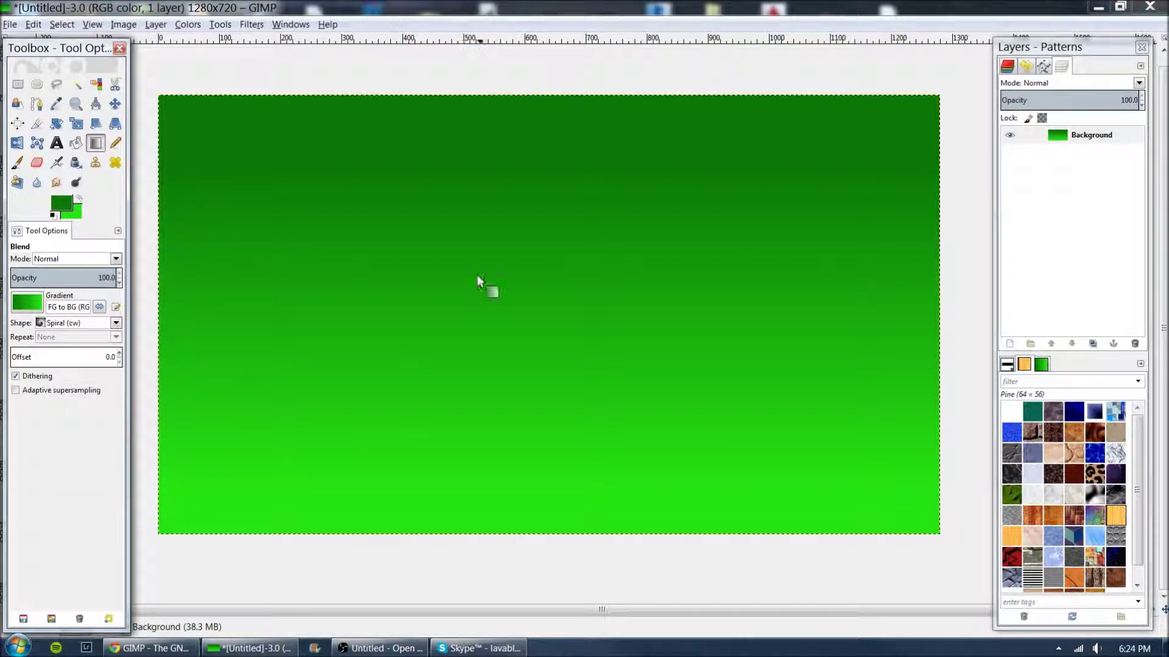
left_click_drag(514, 169, 513, 385)
left_click_drag(551, 281, 538, 350)
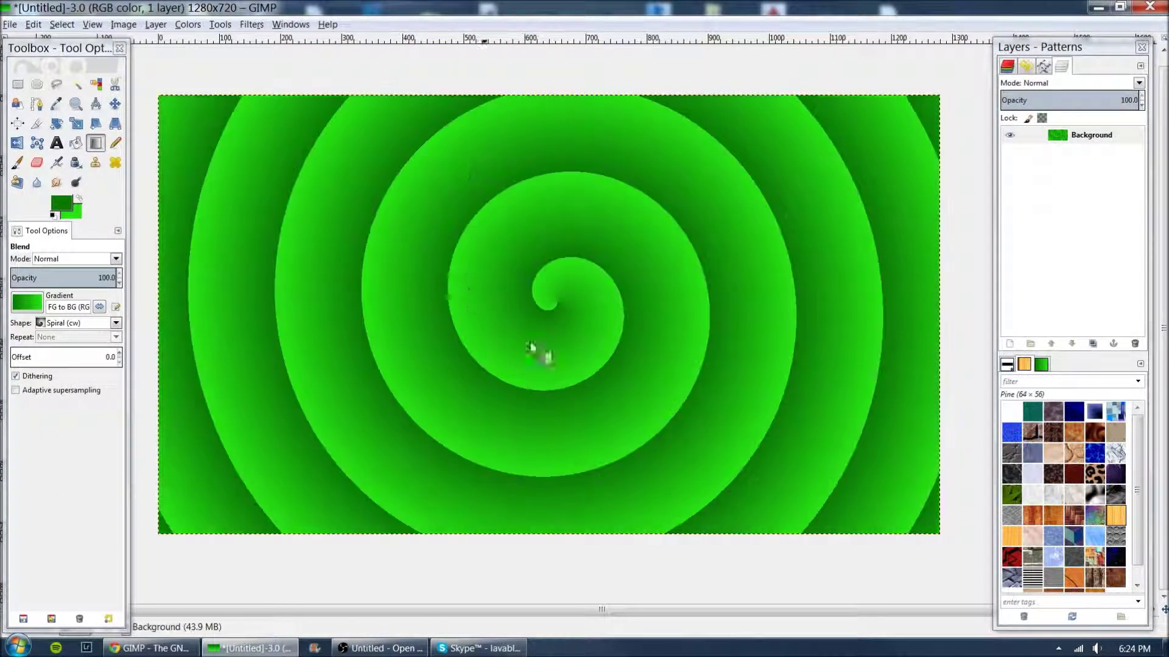
left_click_drag(429, 277, 582, 378)
mouse_move(529, 286)
left_mouse_down()
mouse_move(531, 305)
mouse_move(530, 294)
left_mouse_up()
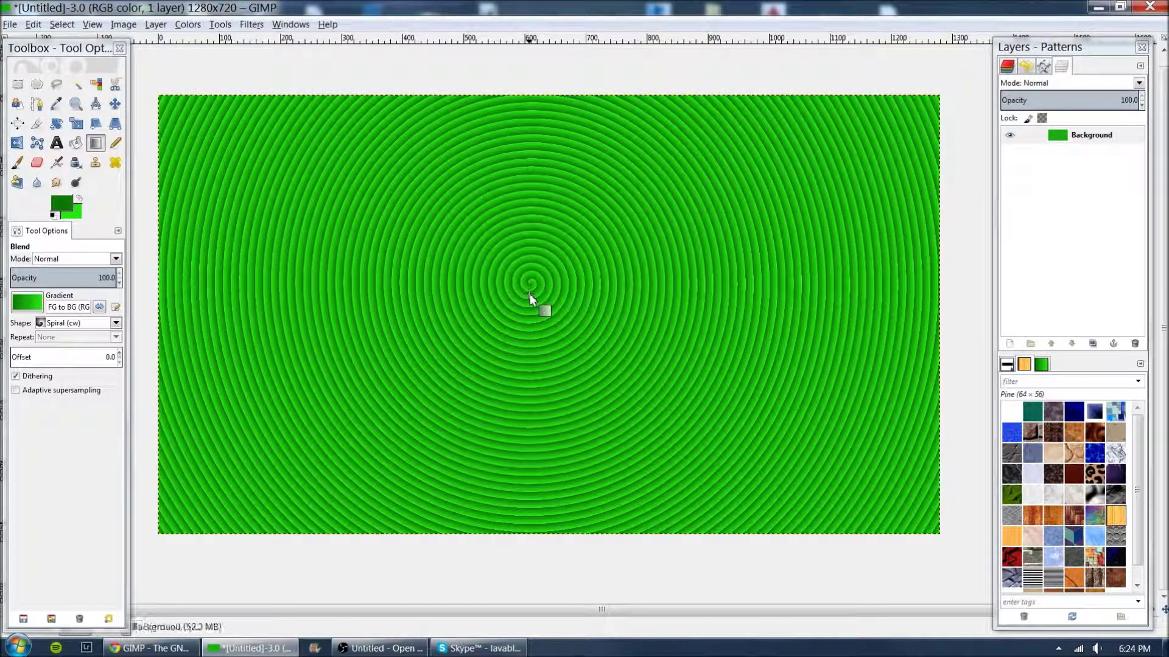
Try the Square gradient shape, redrawing square gradients of different sizes
left_click(118, 324)
left_click(63, 390)
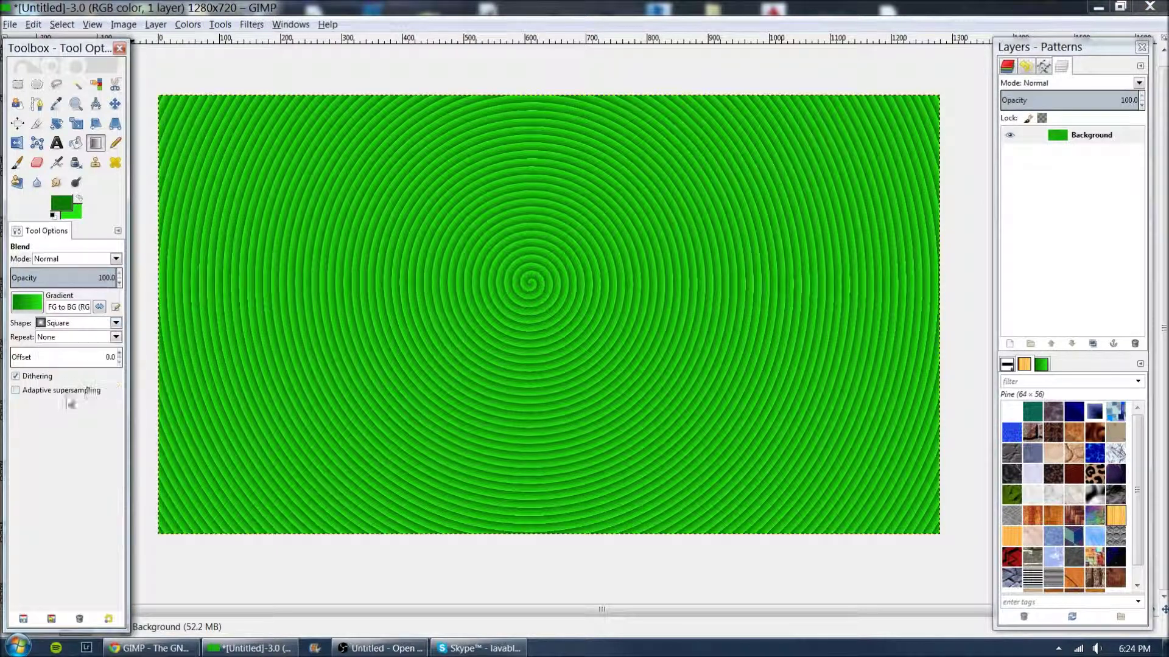
left_click_drag(530, 182, 540, 431)
left_click_drag(338, 262, 743, 444)
left_click_drag(541, 280, 548, 346)
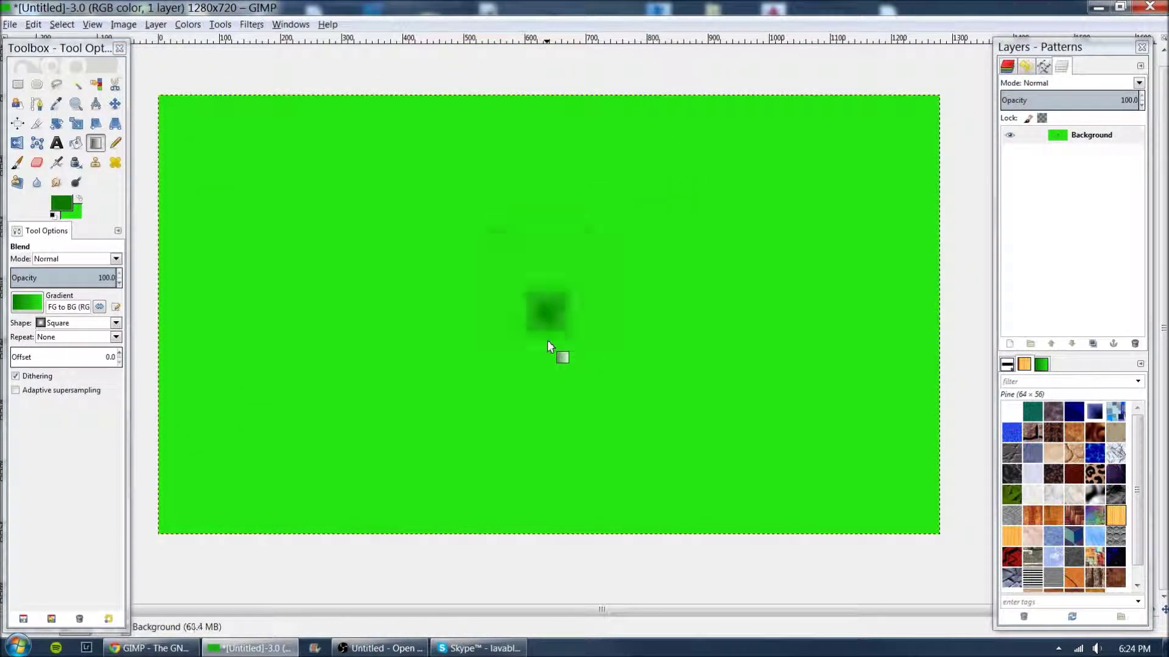
left_click_drag(555, 122, 564, 600)
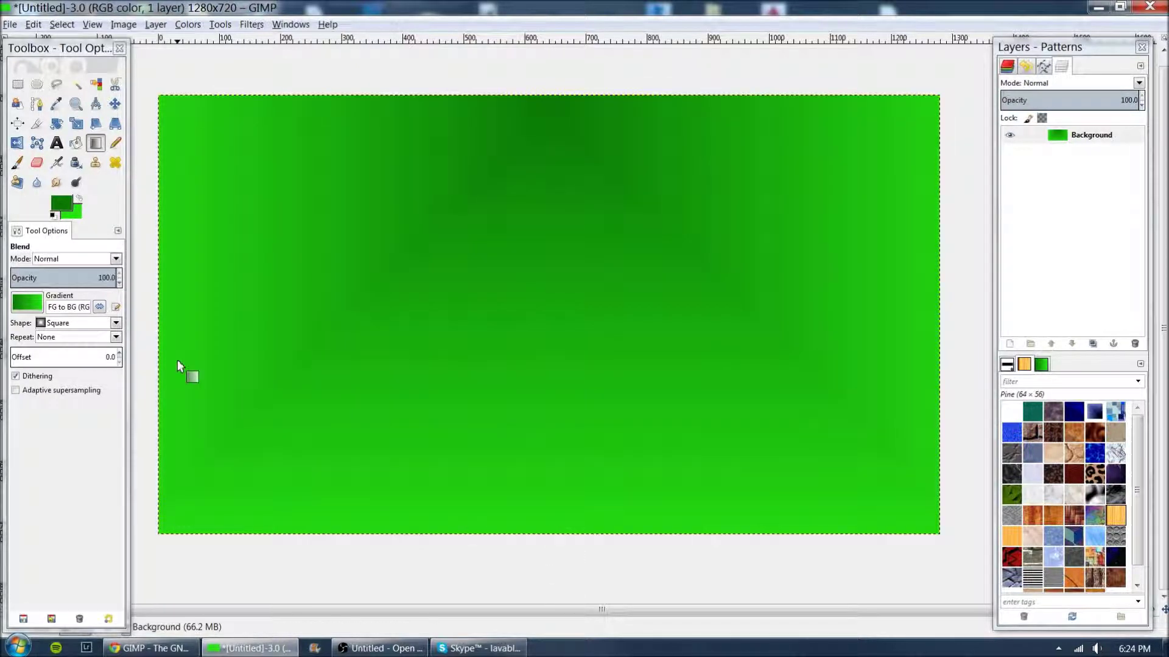
Return to Linear, redraw a smooth top-to-bottom green gradient, and minimise GIMP
left_click(79, 323)
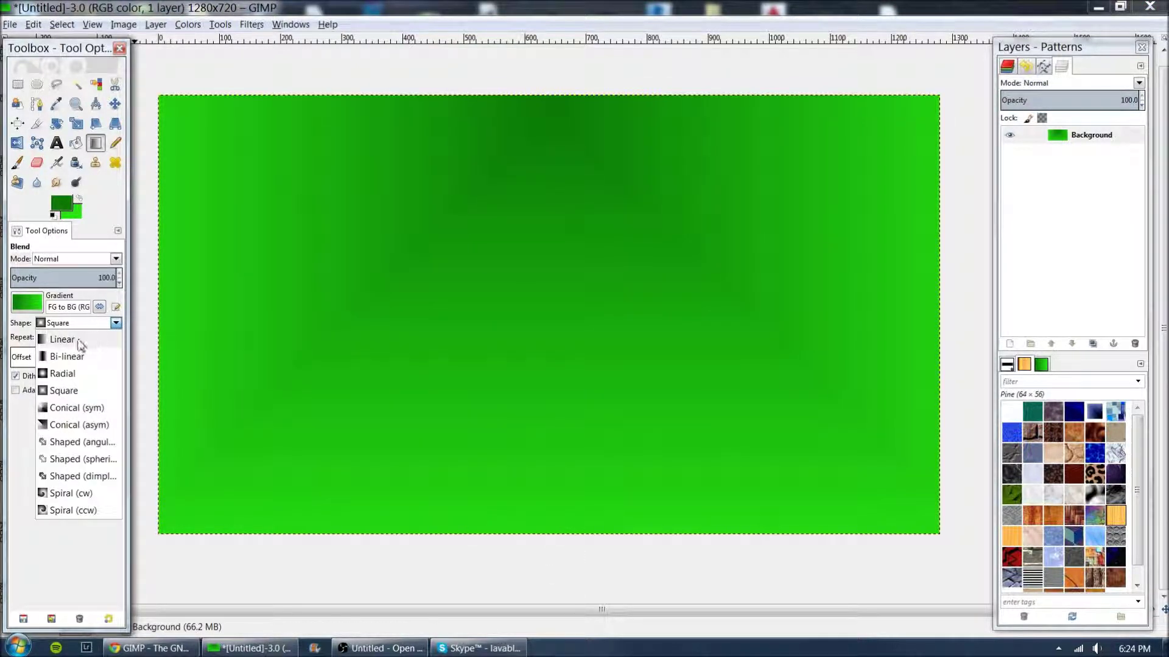
left_click(80, 339)
left_click_drag(548, 110, 550, 458)
left_click_drag(530, 237, 531, 332)
left_click_drag(532, 140, 535, 473)
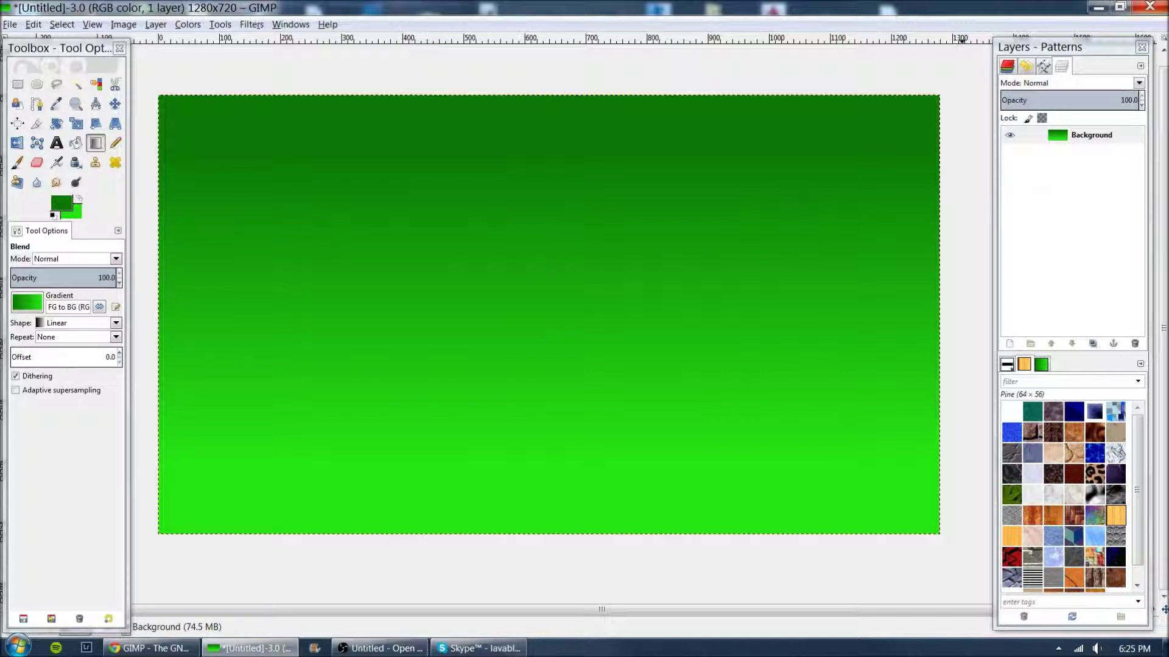
left_click(1099, 7)
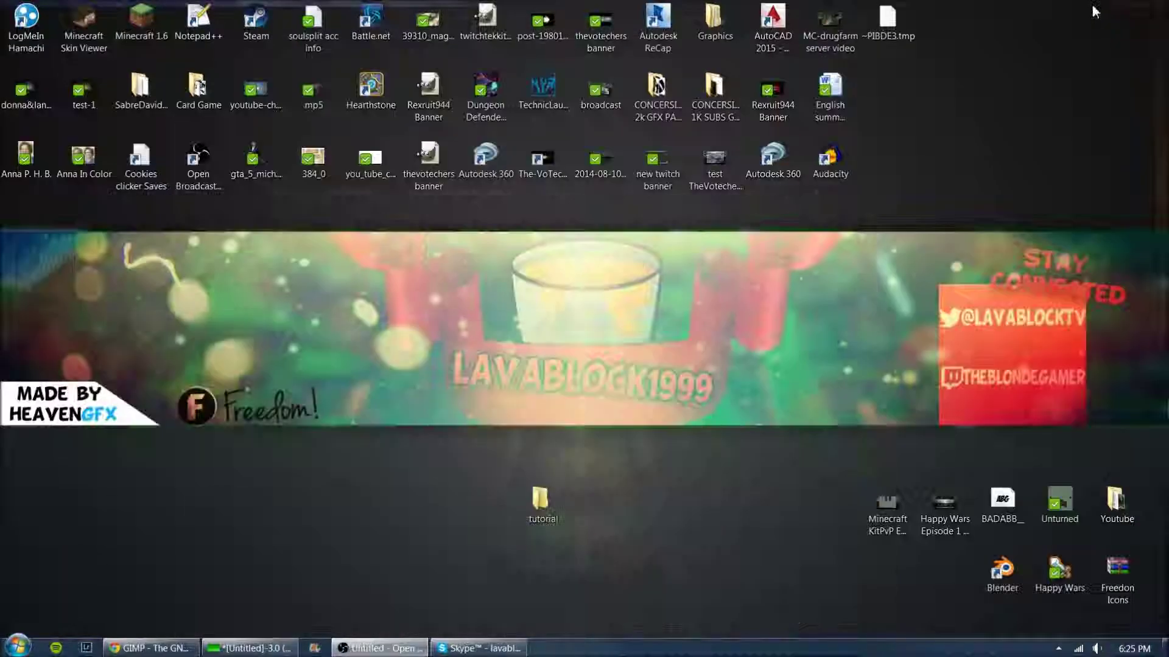
Drag minecraft_logo PNG from the tutorial folder into the GIMP image as a new layer
double_click(540, 500)
left_click(504, 230)
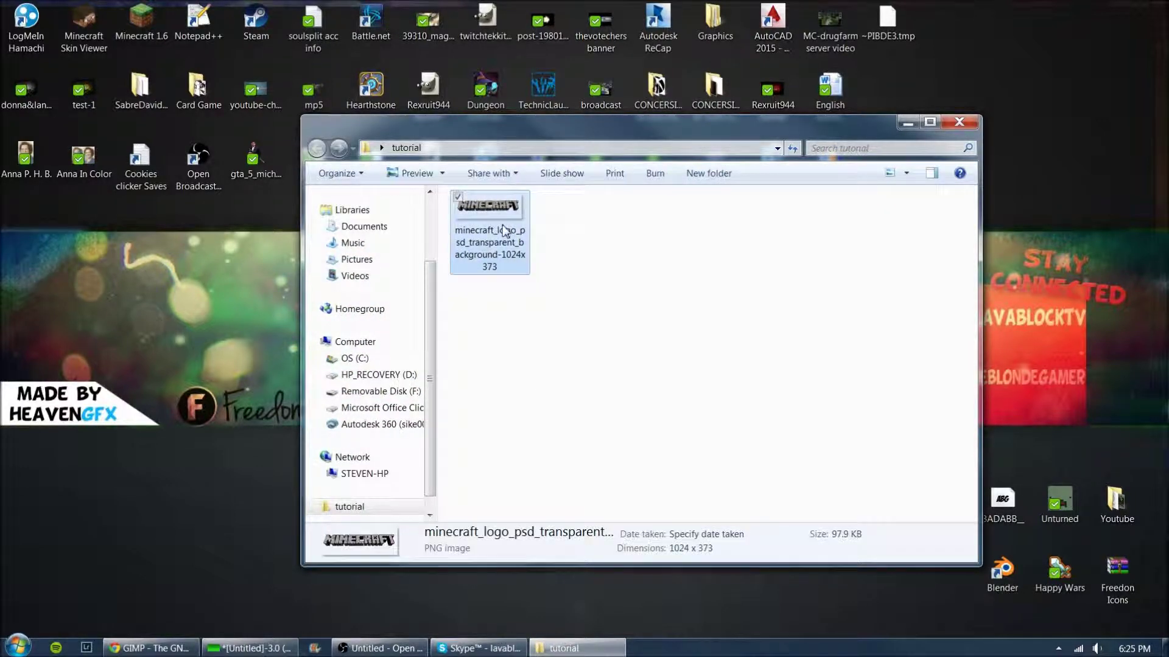
left_click_drag(503, 230, 545, 335)
key("m")
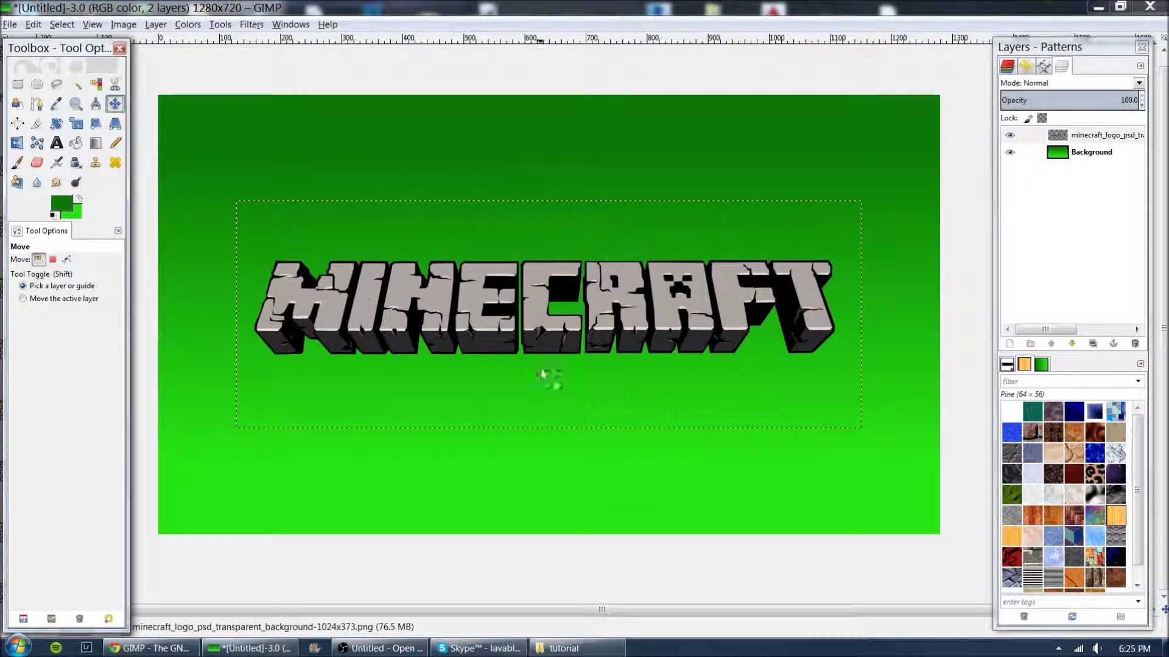
Search Google Images in Chrome for 'minecraft logo png'
left_click(150, 649)
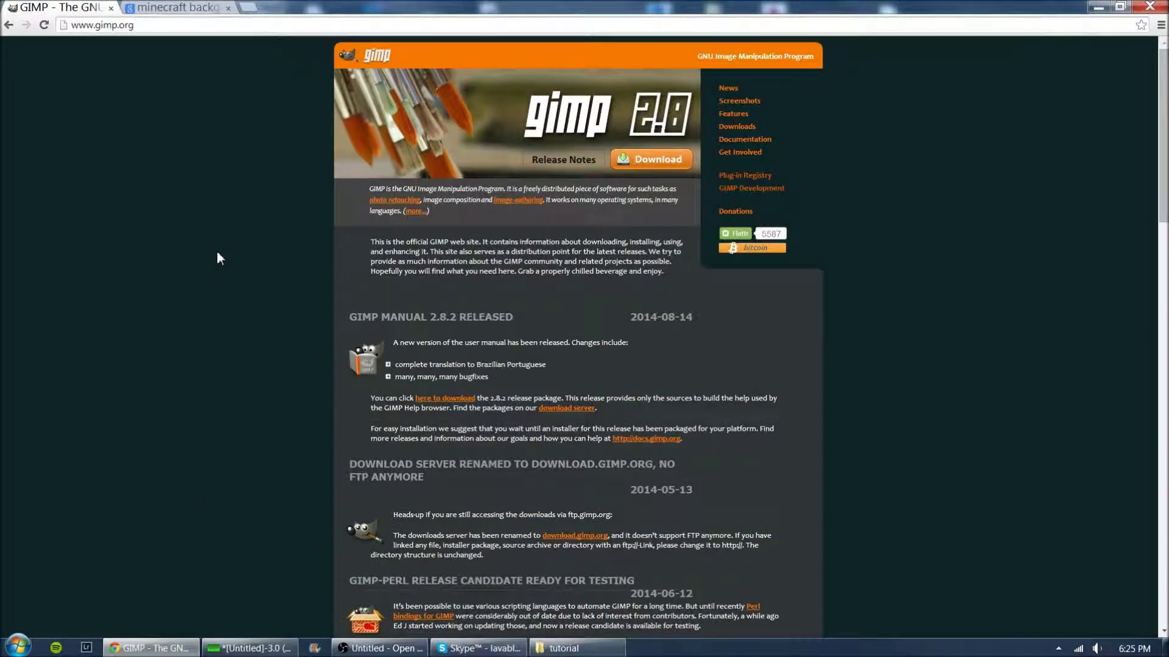
left_click(178, 8)
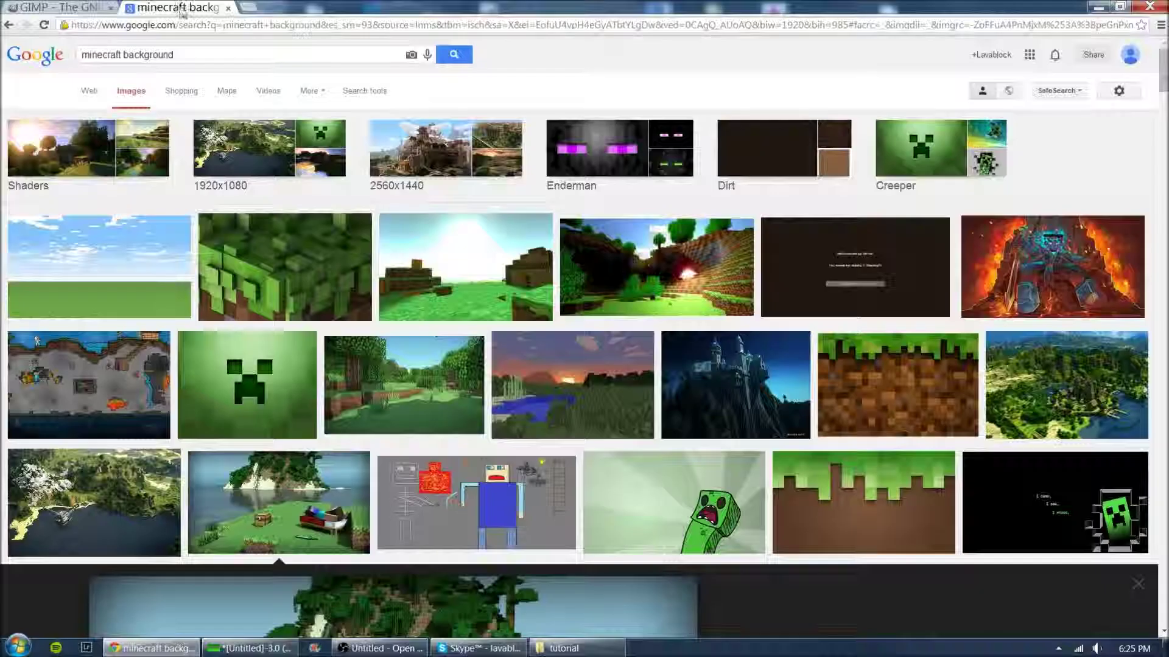
triple_click(163, 53)
key("BackSpace")
type("minecraft logo png")
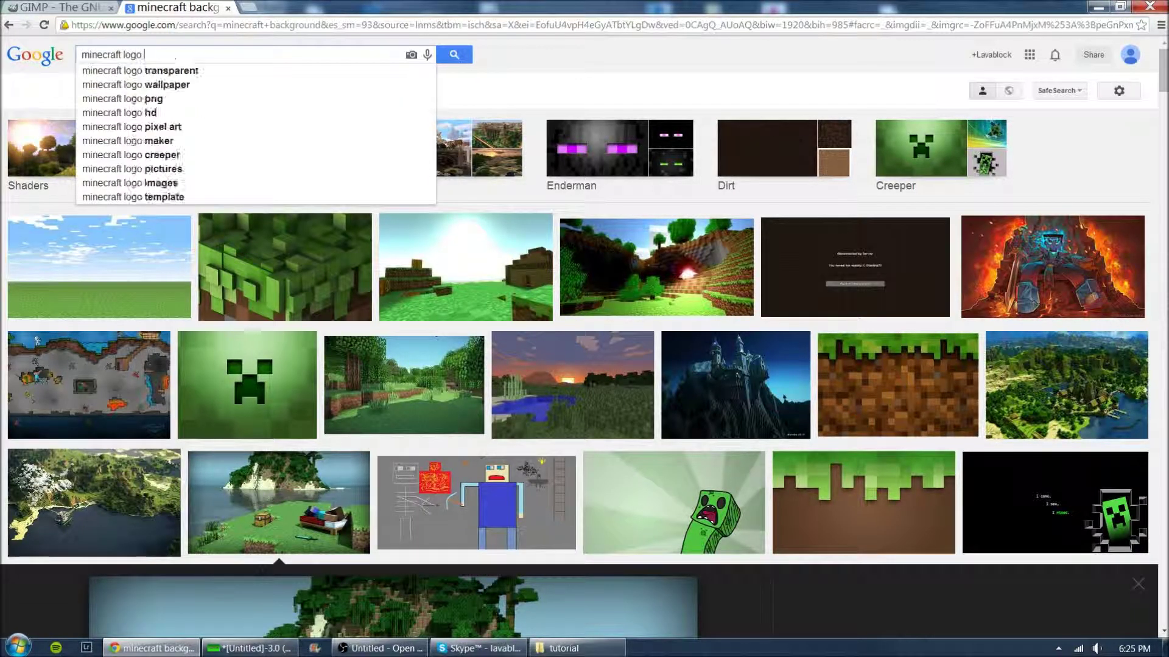
key("Return")
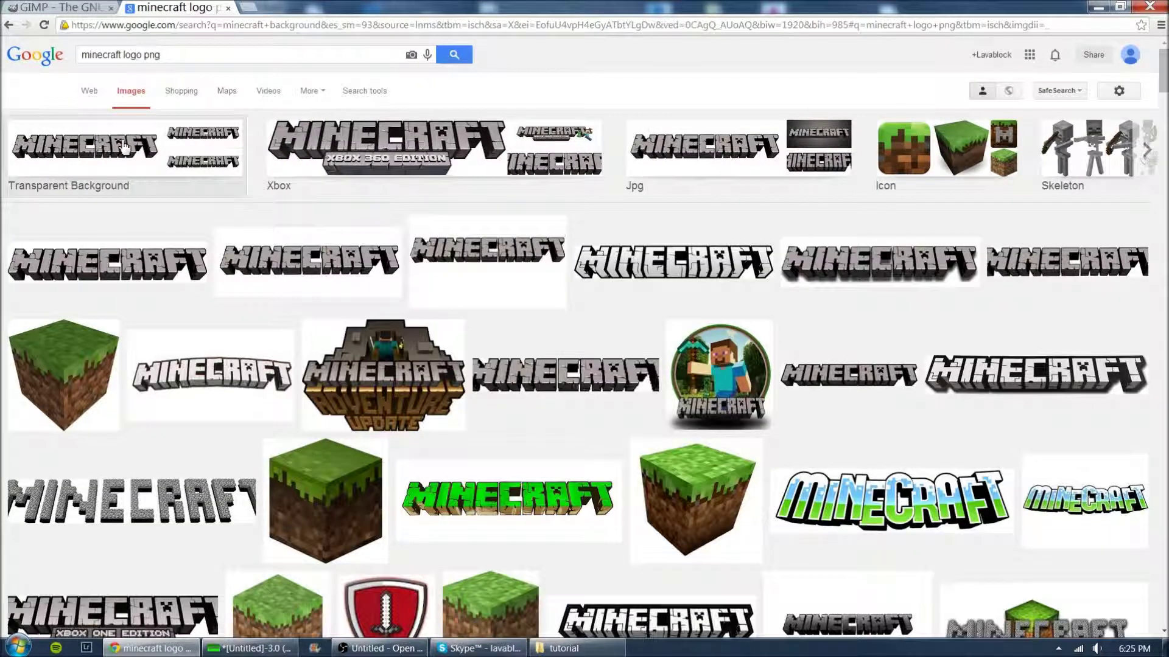
Open the large transparent-background logo result, then close that tab
left_click(97, 174)
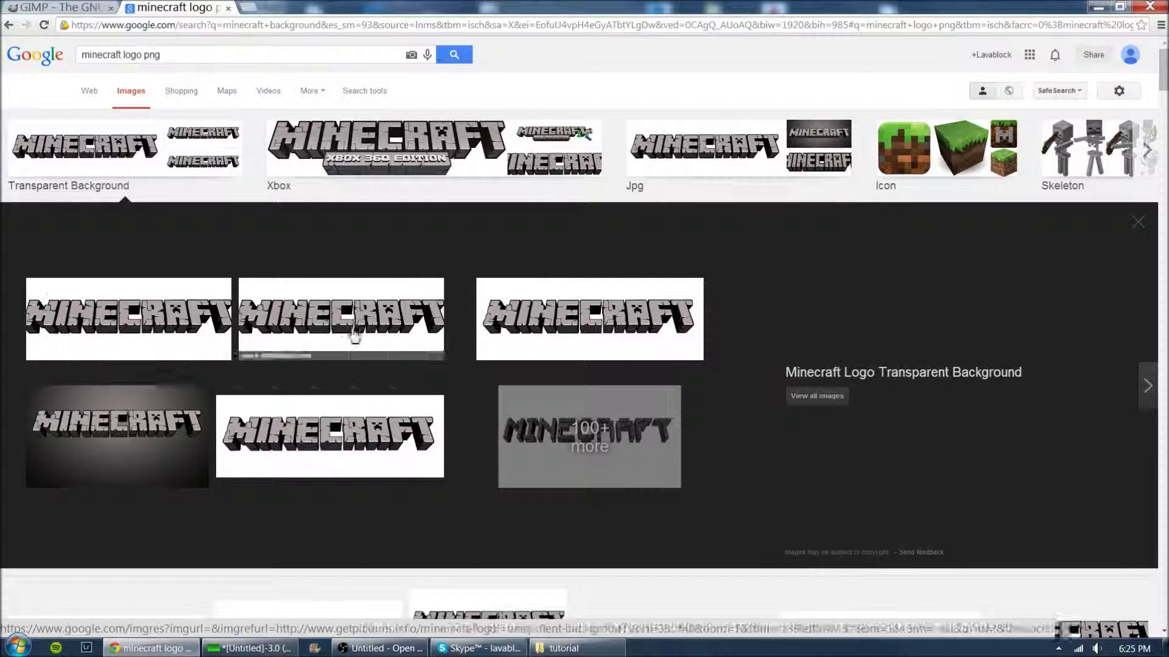
left_click(159, 326)
right_click(292, 277)
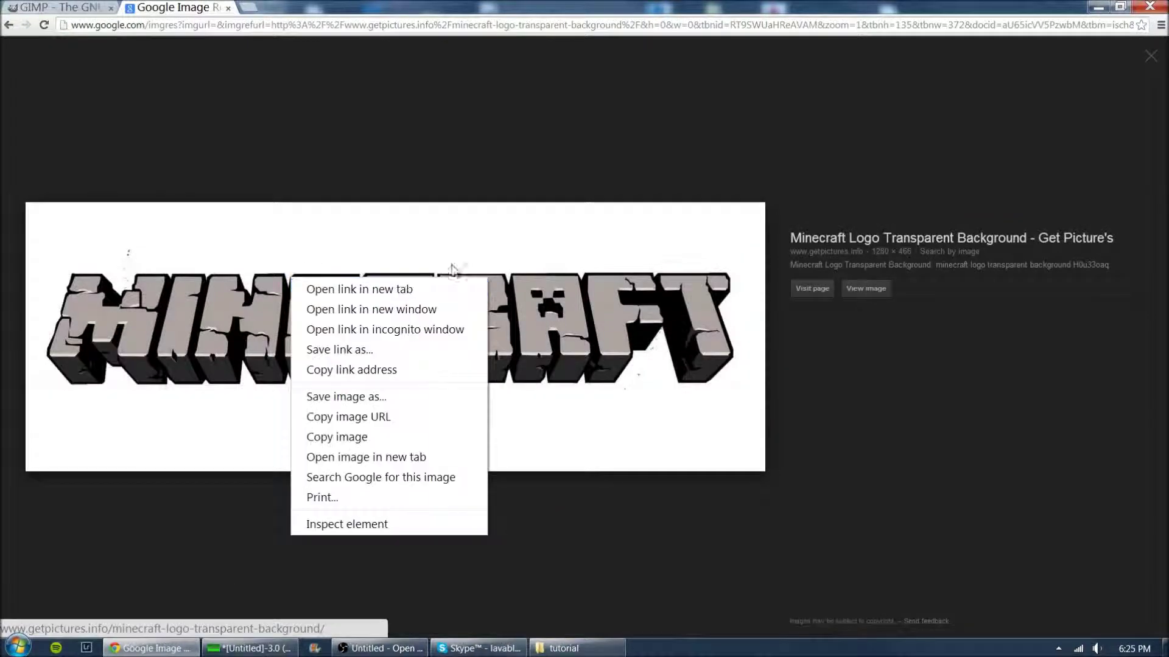
left_click(228, 8)
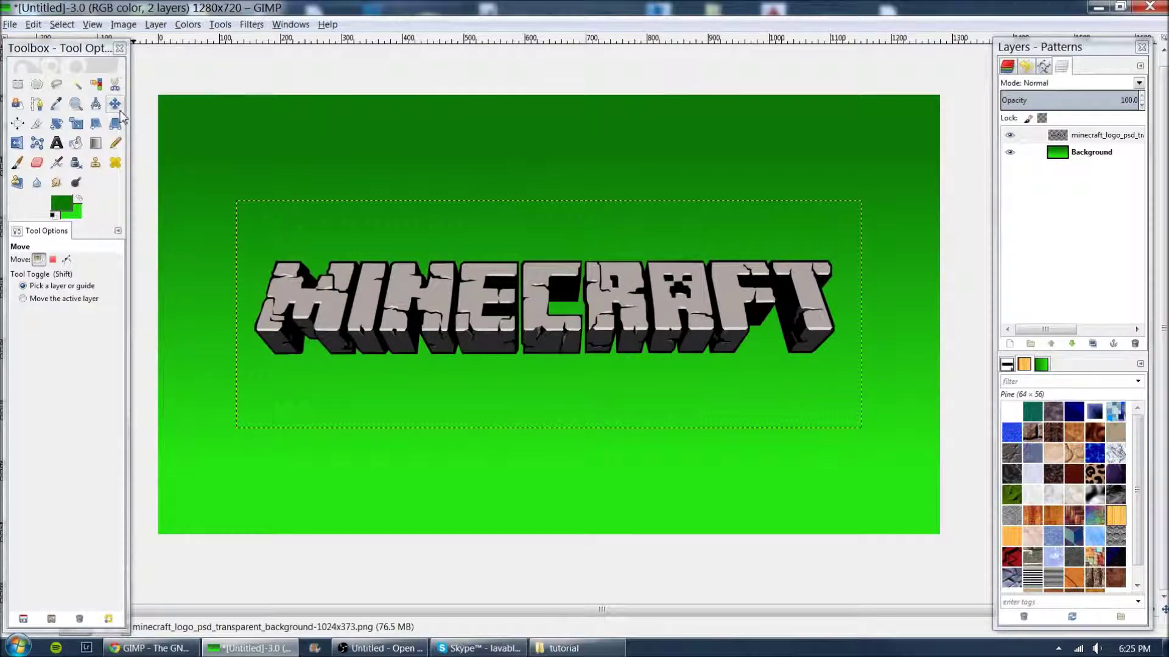
Move the Minecraft logo layer up about 215 px near the canvas top, then make Background active
left_click(115, 104)
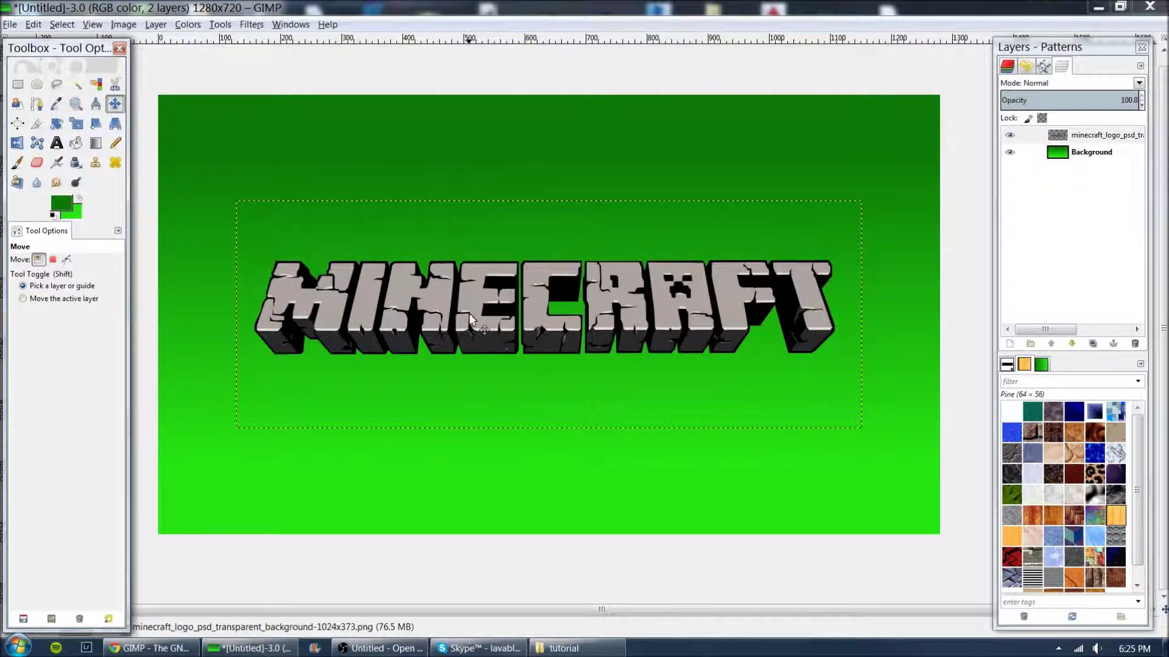
left_click_drag(469, 299, 463, 167)
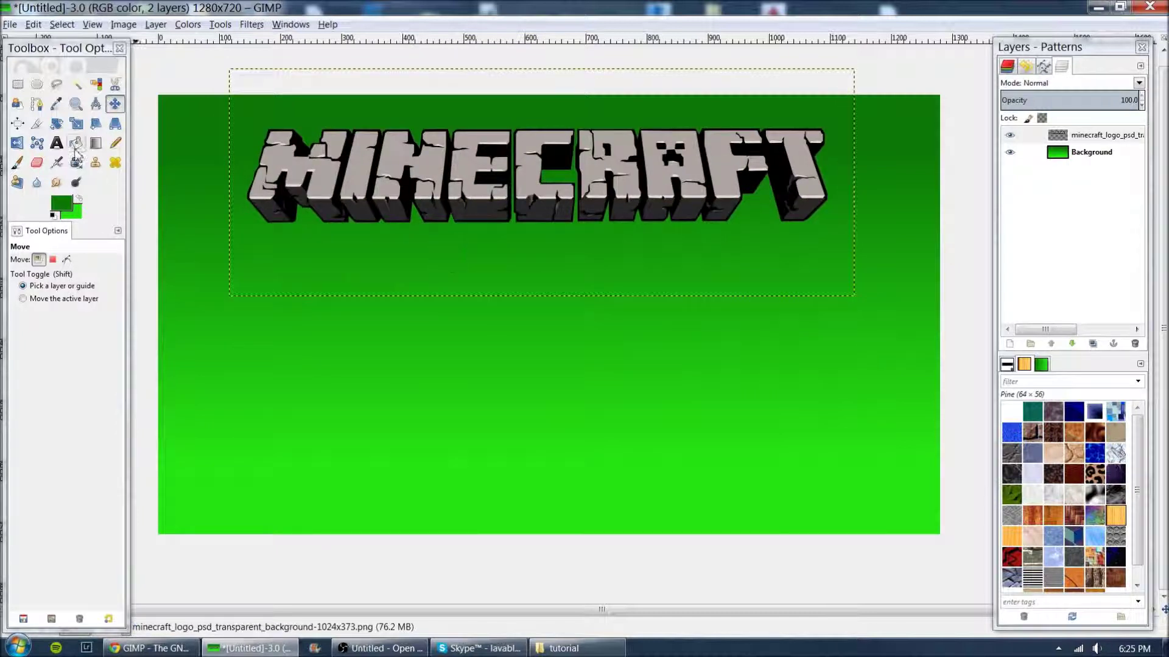
left_click(60, 125)
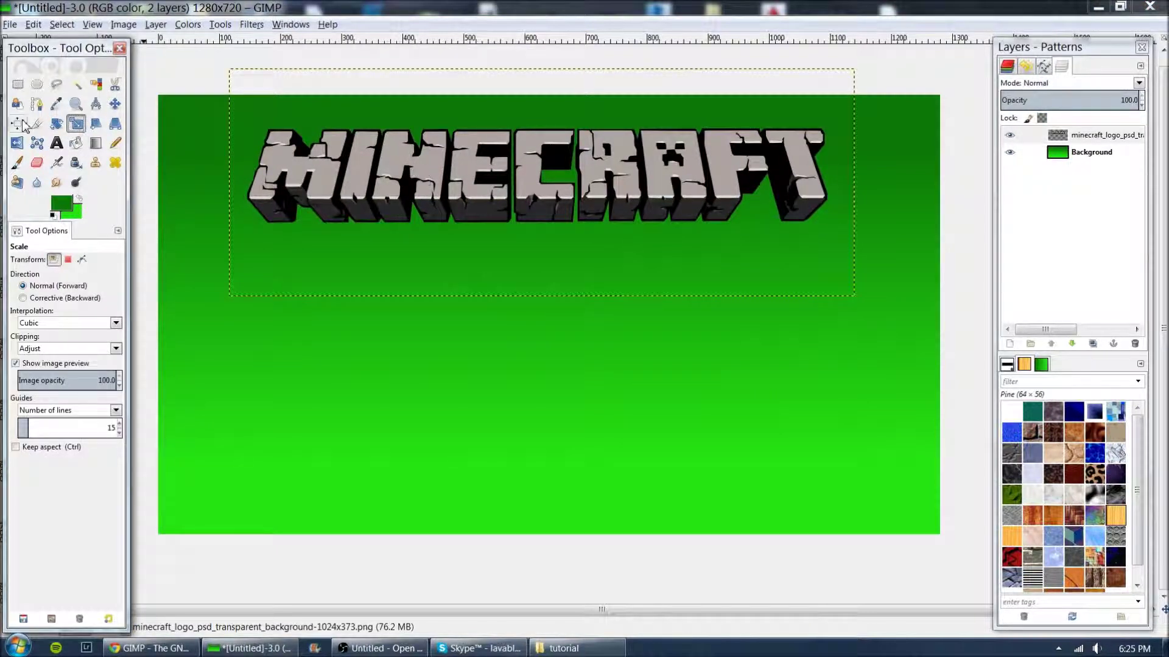
left_click(54, 125)
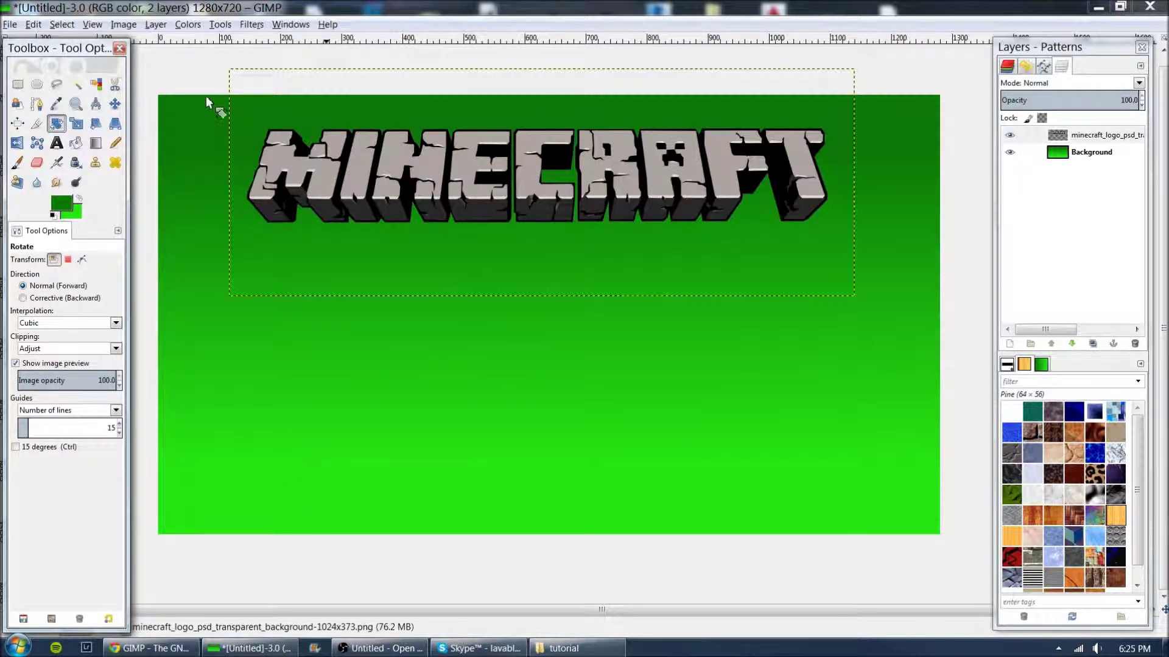
left_click(115, 103)
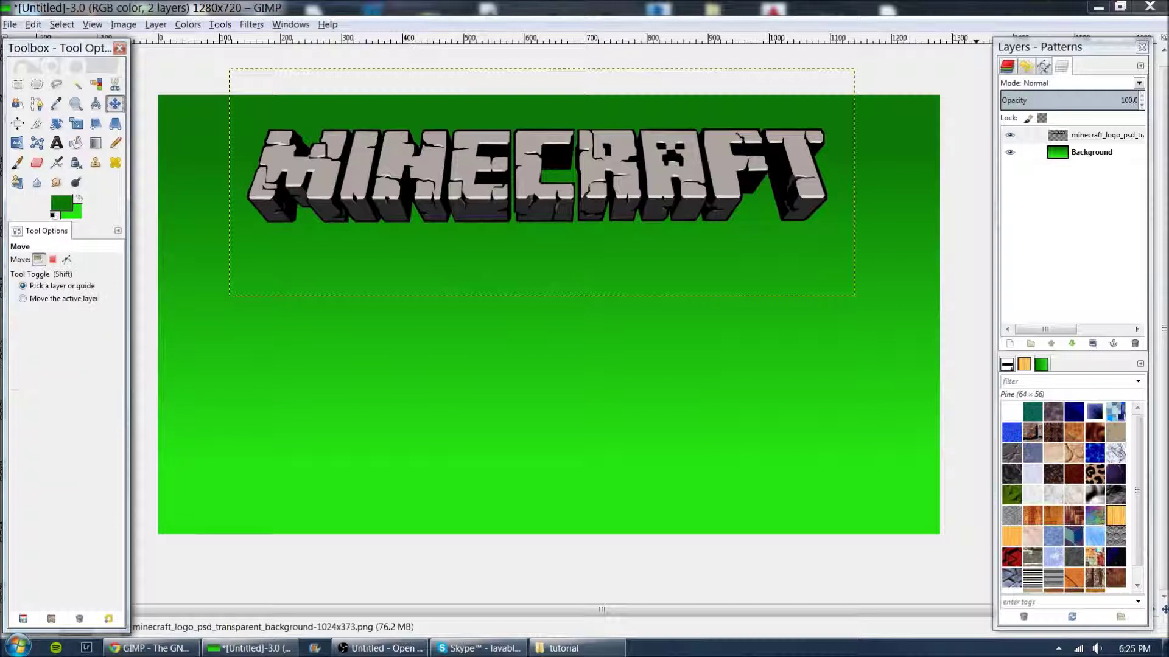
left_click(1083, 160)
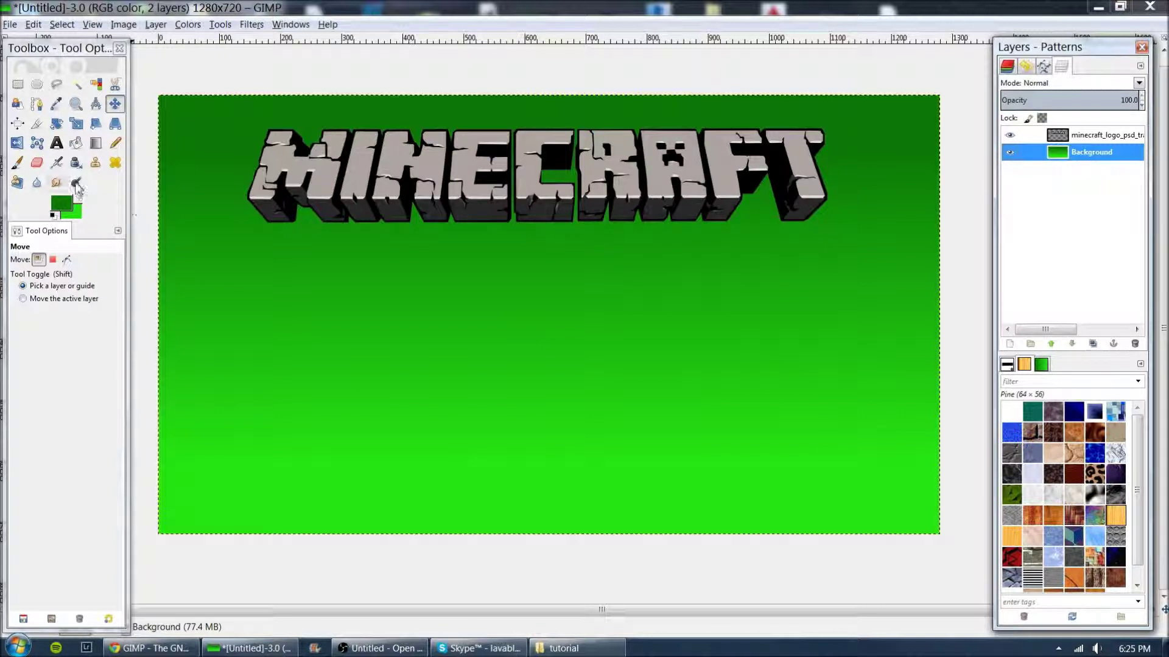
Add an 'Enter game type' text box below the logo and open its text colour picker
left_click(57, 143)
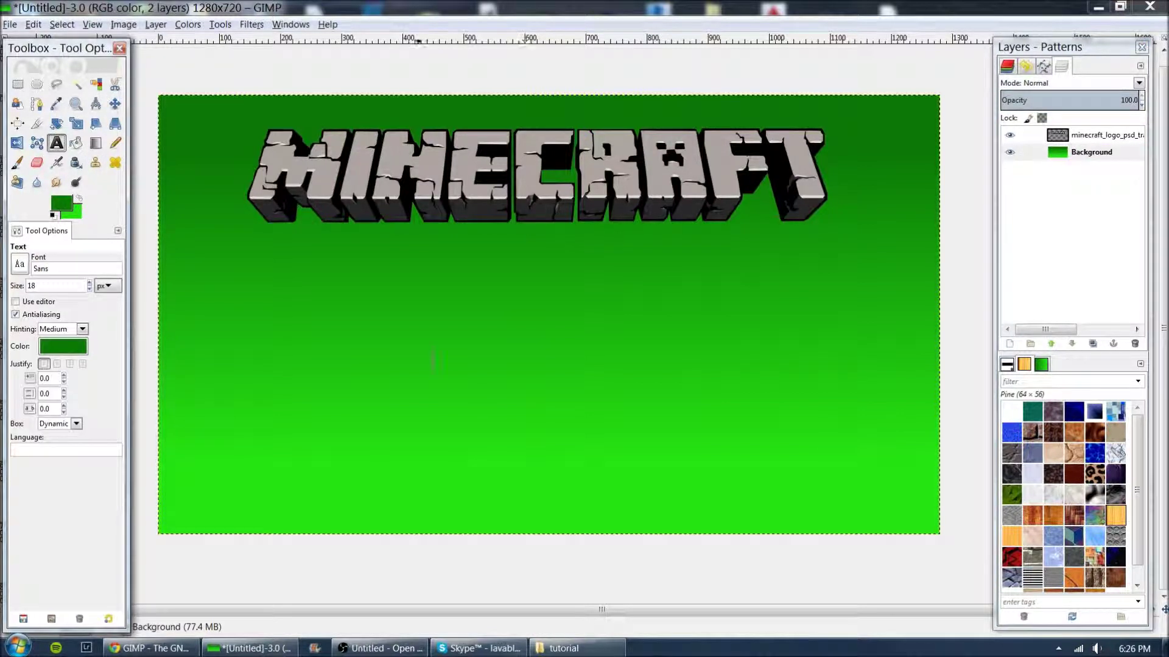
left_click_drag(296, 289, 736, 440)
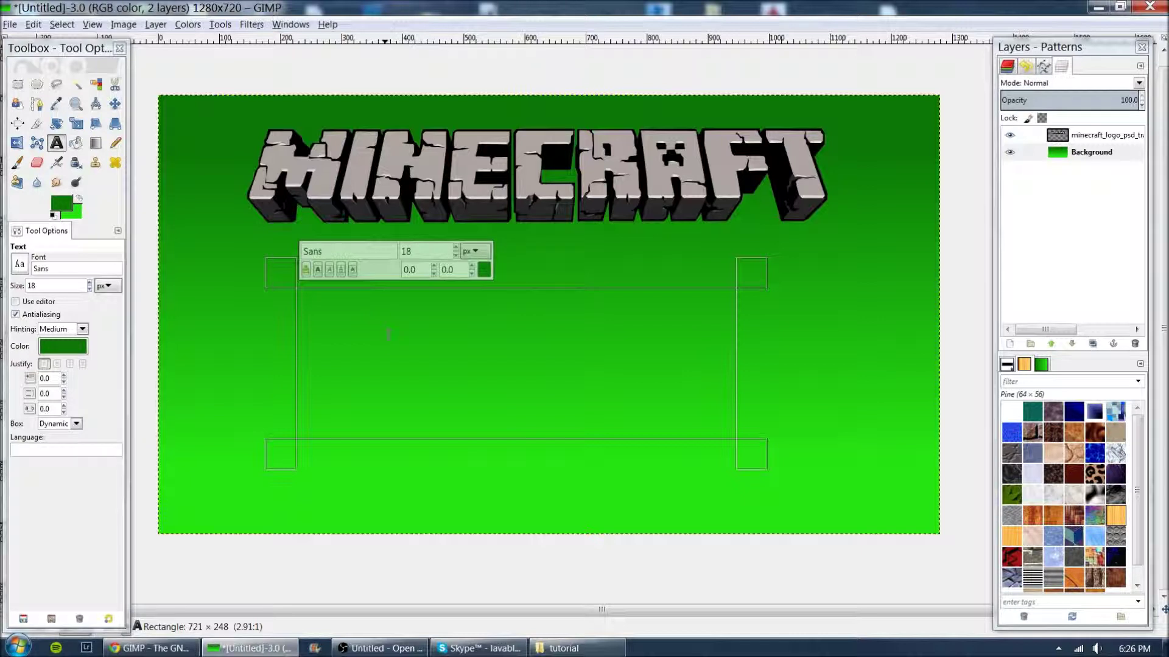
type("fgdfg")
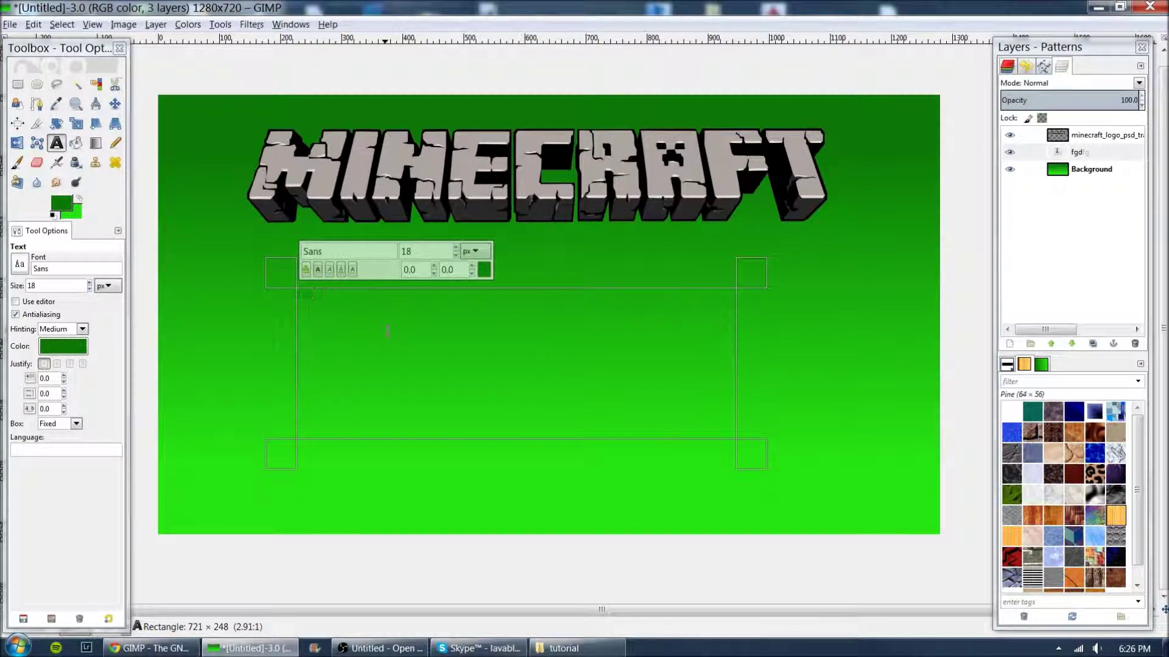
type("nter")
left_click_drag(379, 294, 295, 294)
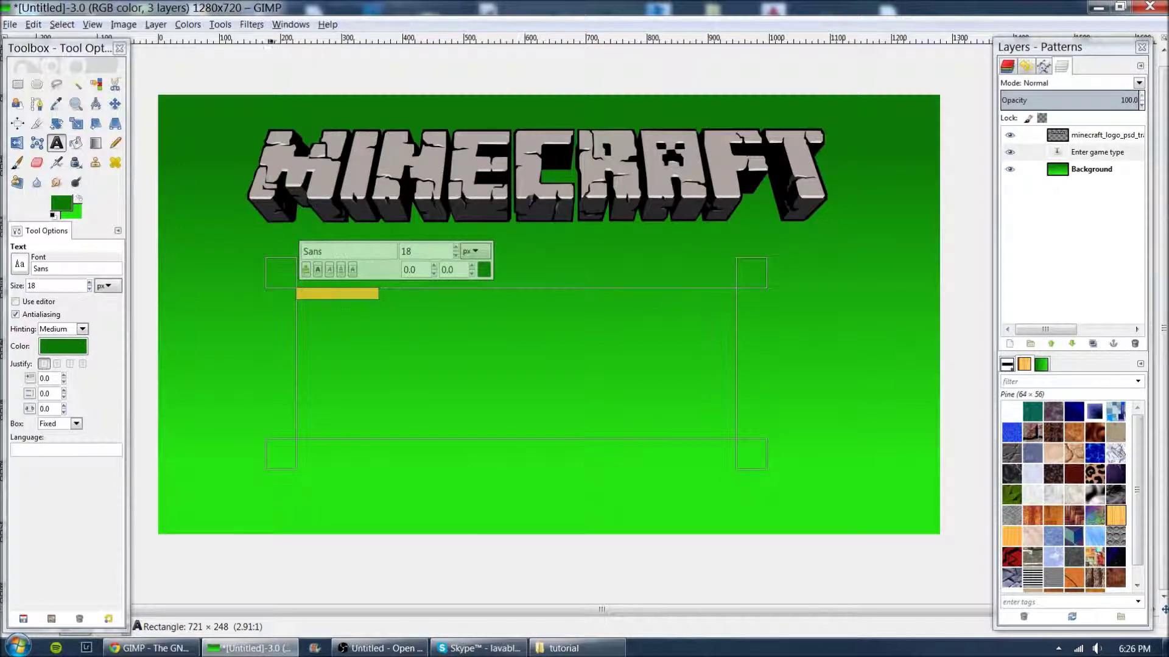
left_click(57, 347)
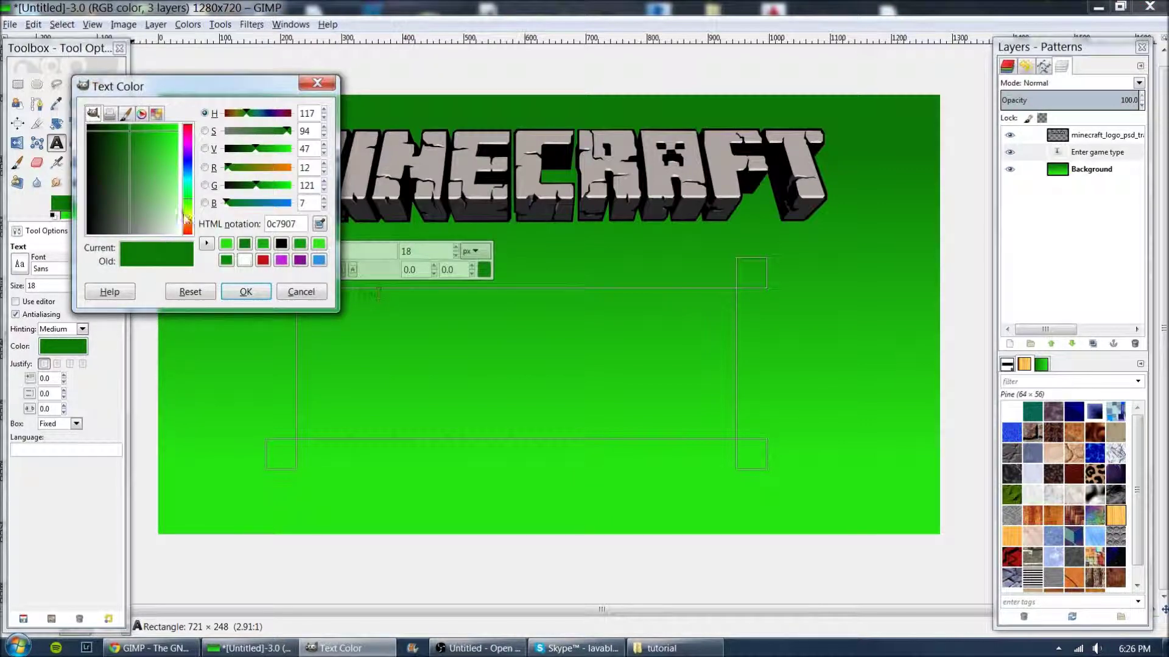
Set the text colour to bright red f12b11
left_click(188, 233)
left_click_drag(143, 137, 172, 129)
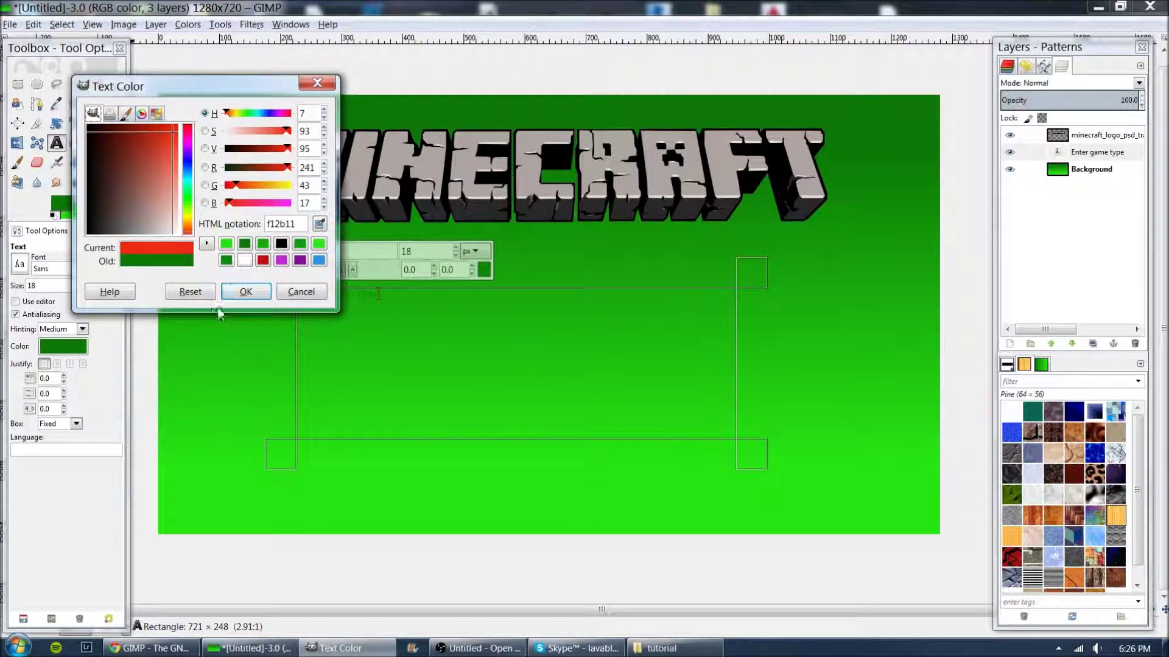
left_click(246, 292)
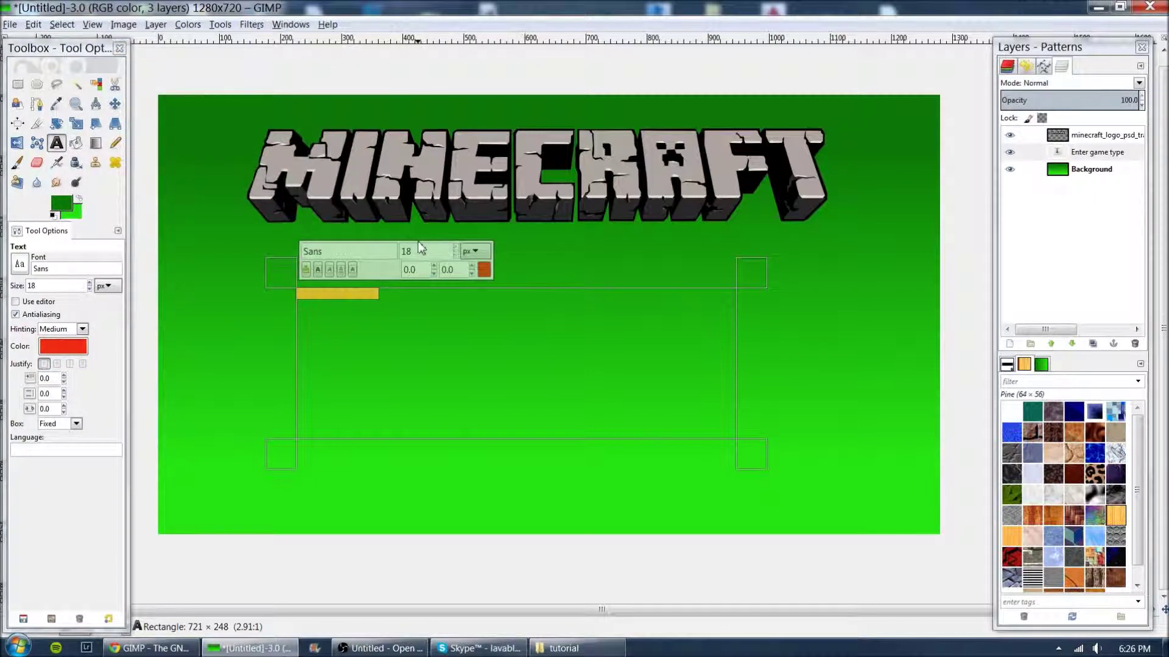
Enlarge the text to size 86 and position its box just under the logo
left_click(457, 248)
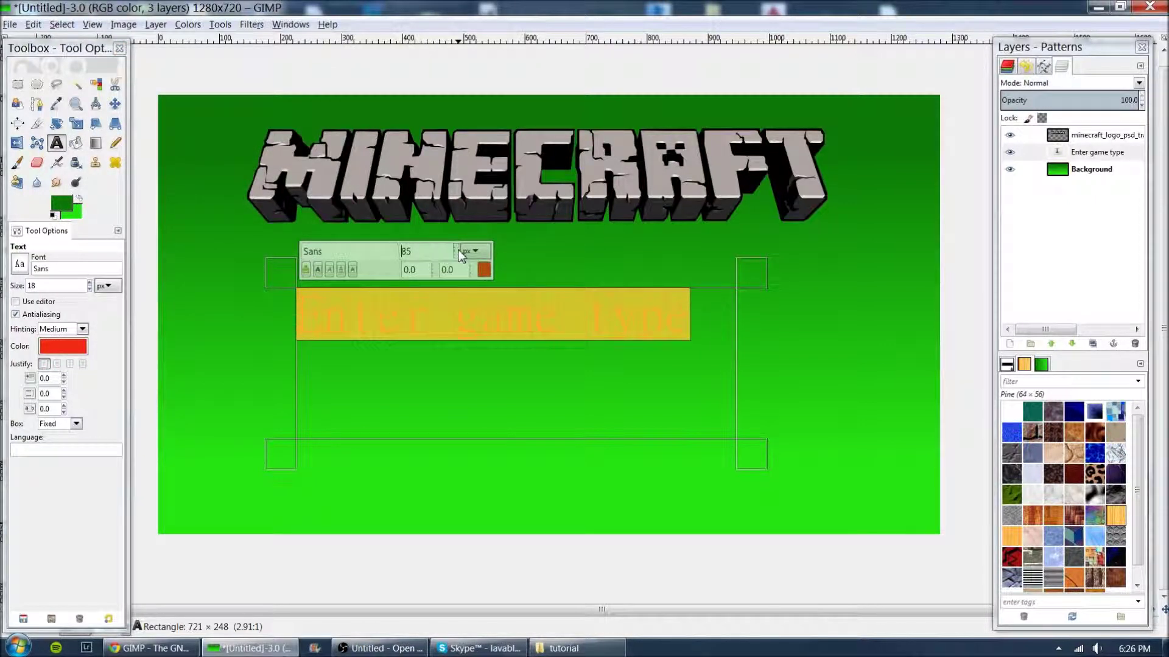
left_click_drag(541, 288, 541, 248)
left_click_drag(296, 318, 314, 317)
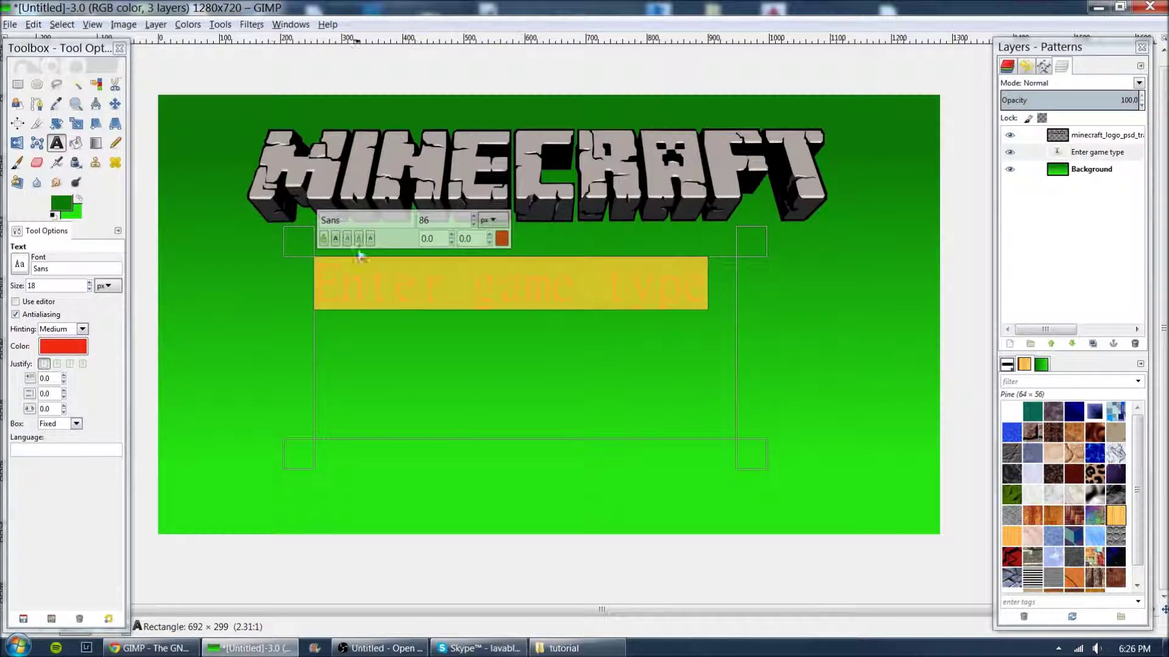
Apply the BadaBoom BB font to the 'Enter game type' text
left_click(20, 264)
scroll(56, 377, "up", 5)
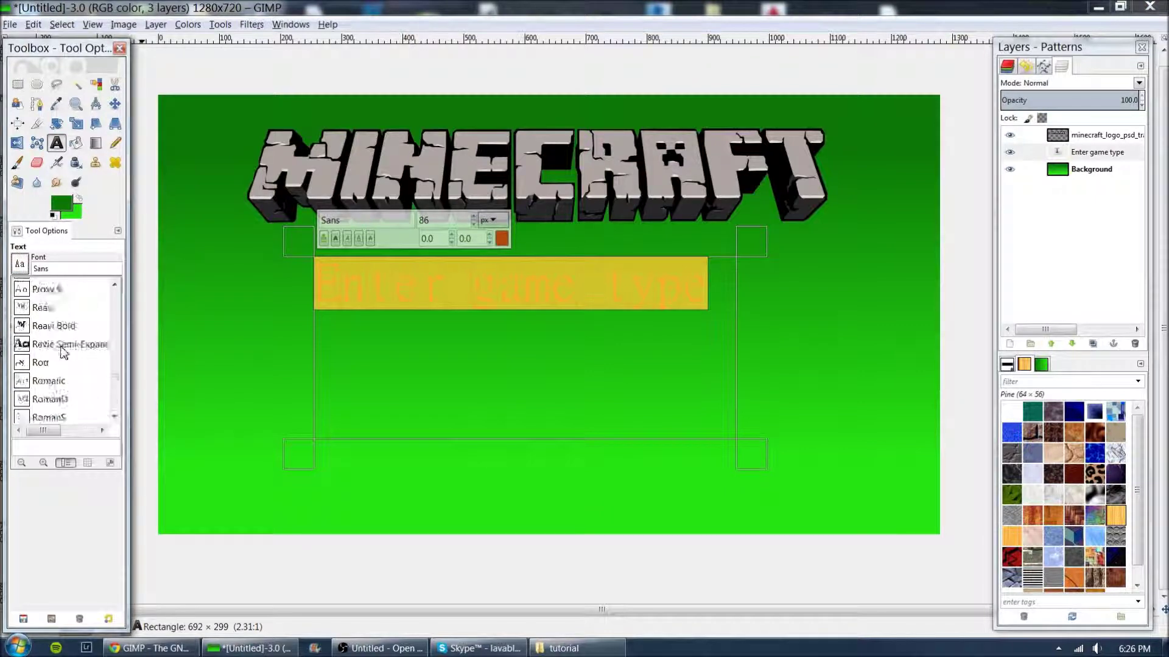
left_click_drag(117, 378, 118, 309)
scroll(91, 347, "down", 2)
scroll(91, 344, "up", 4)
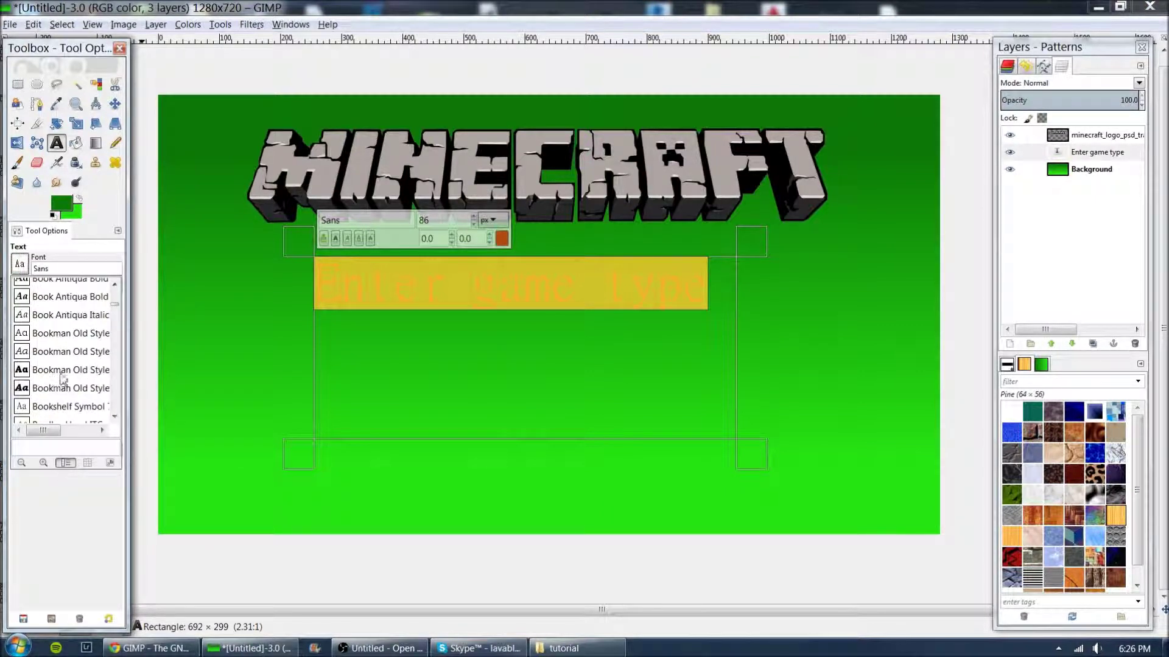
scroll(61, 369, "down", 6)
scroll(59, 369, "down", 3)
scroll(59, 368, "up", 4)
scroll(59, 370, "up", 5)
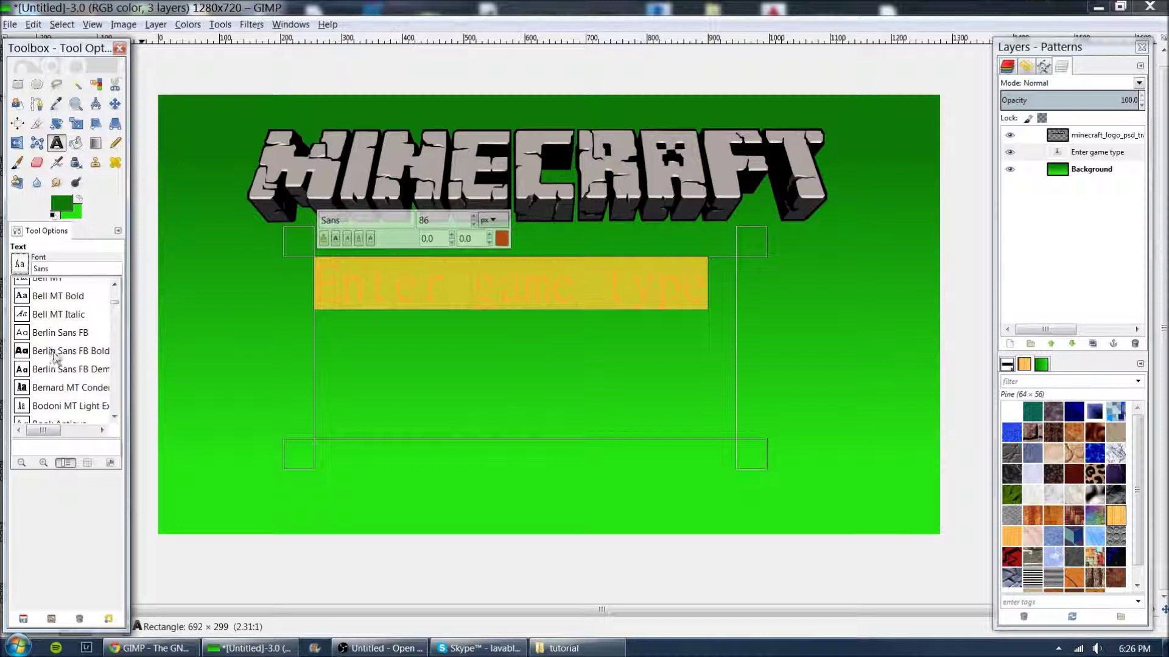
scroll(54, 356, "up", 3)
left_click(55, 360)
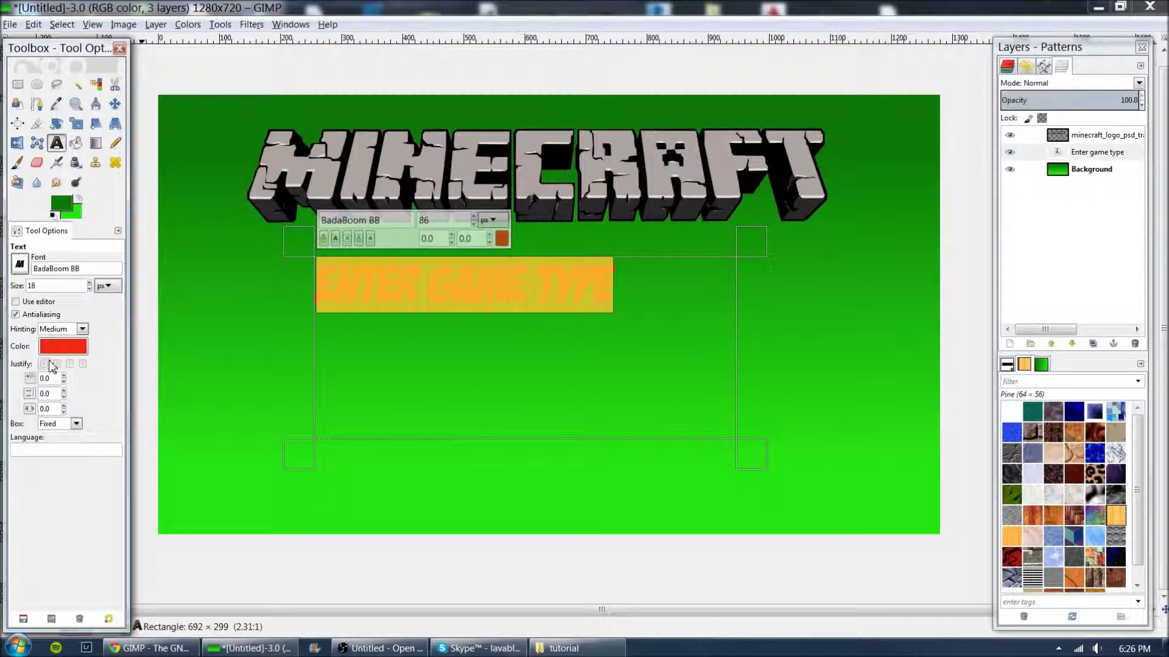
Trim the text box width and height to fit the line, then make Background active
left_click(594, 291)
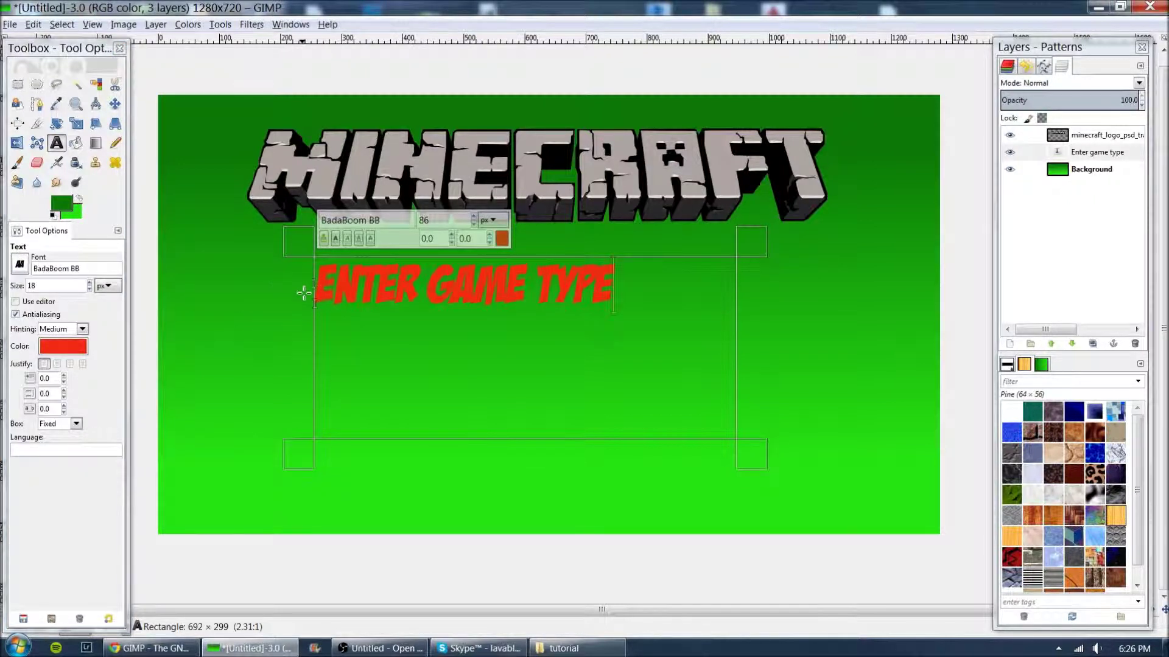
left_click_drag(306, 301, 374, 309)
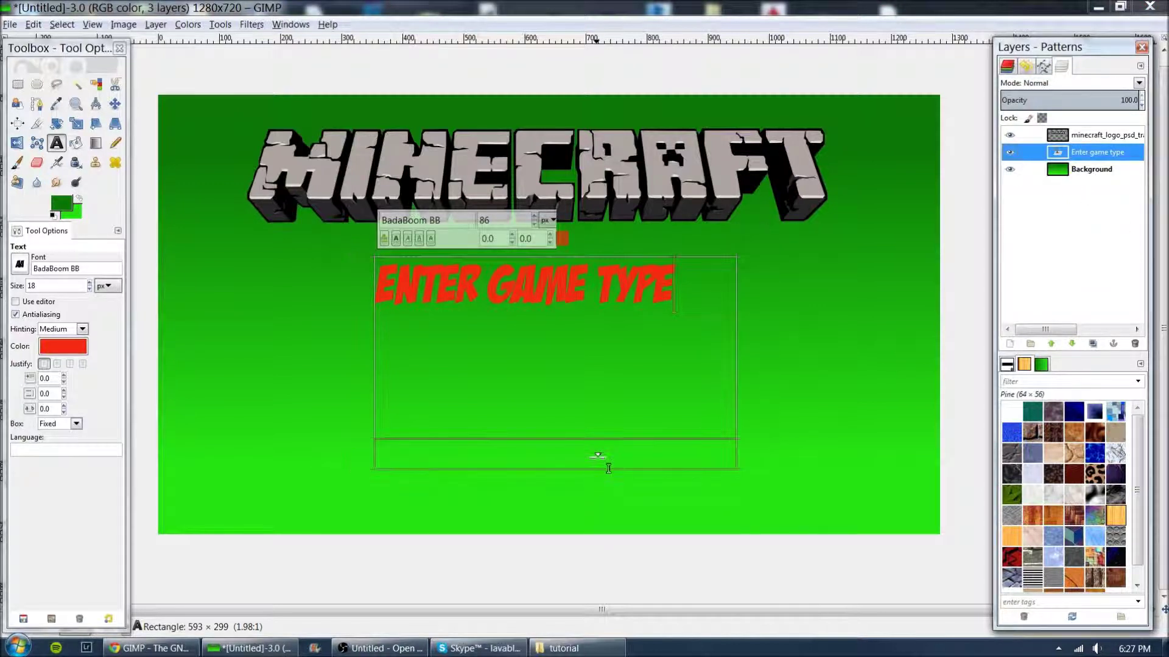
left_click_drag(602, 454, 590, 335)
left_click(1087, 169)
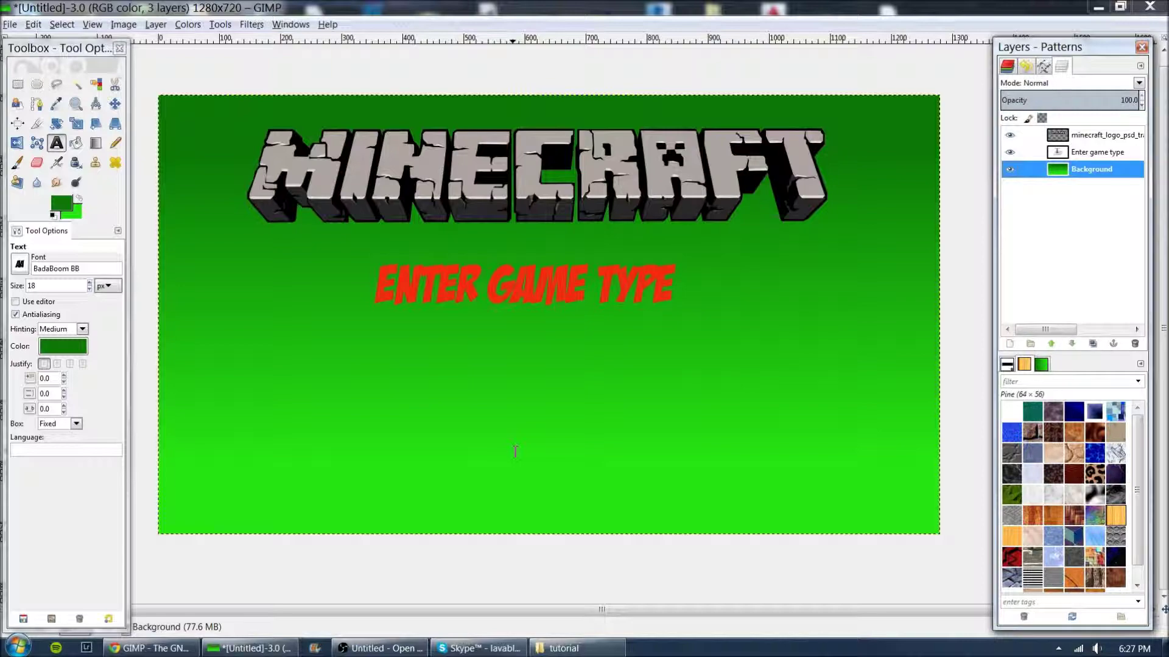
Minimize GIMP, close the tutorial folder window, and place the Minecraft Skin Viewer shortcut beside it
left_click(1095, 8)
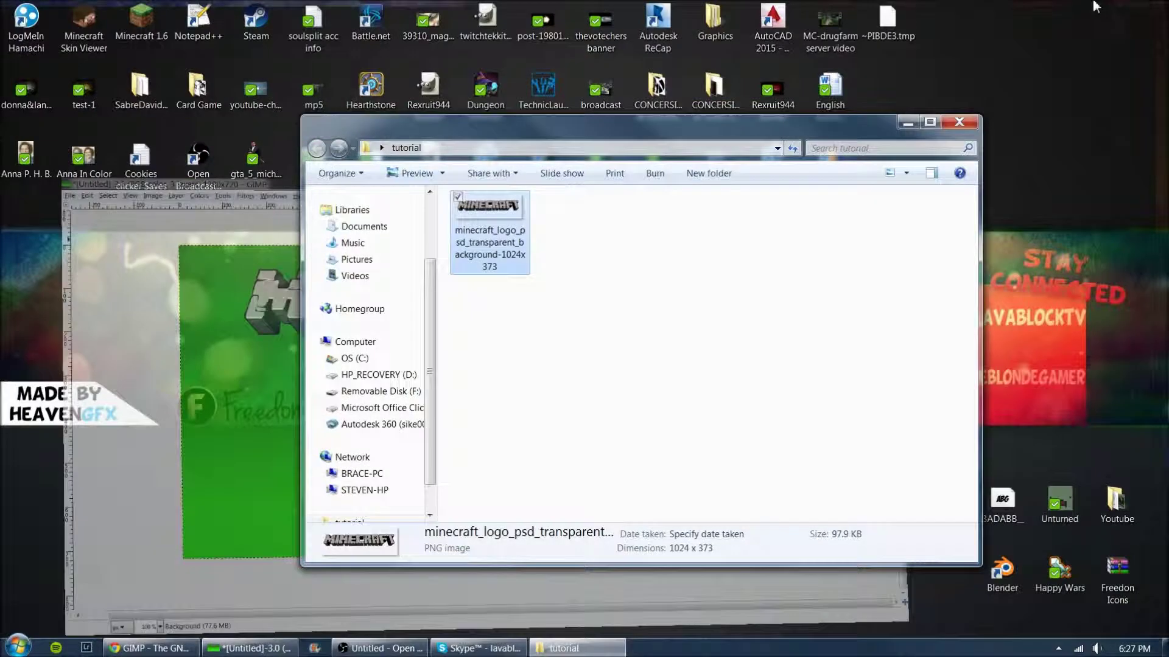
left_click(967, 114)
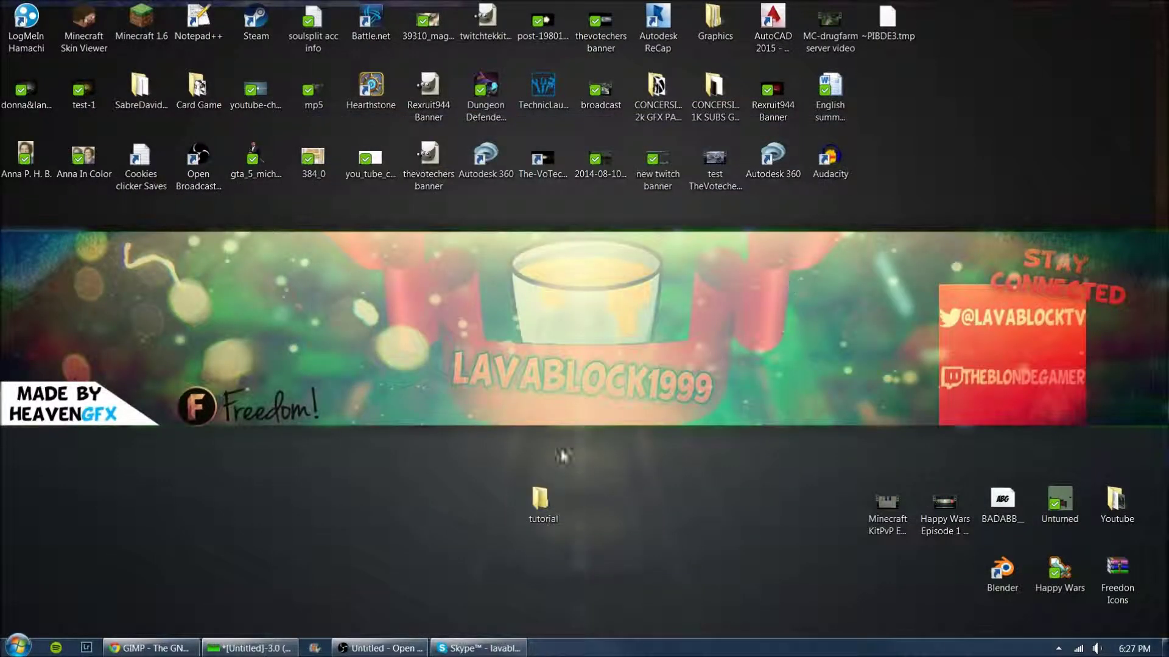
left_click_drag(85, 24, 372, 508)
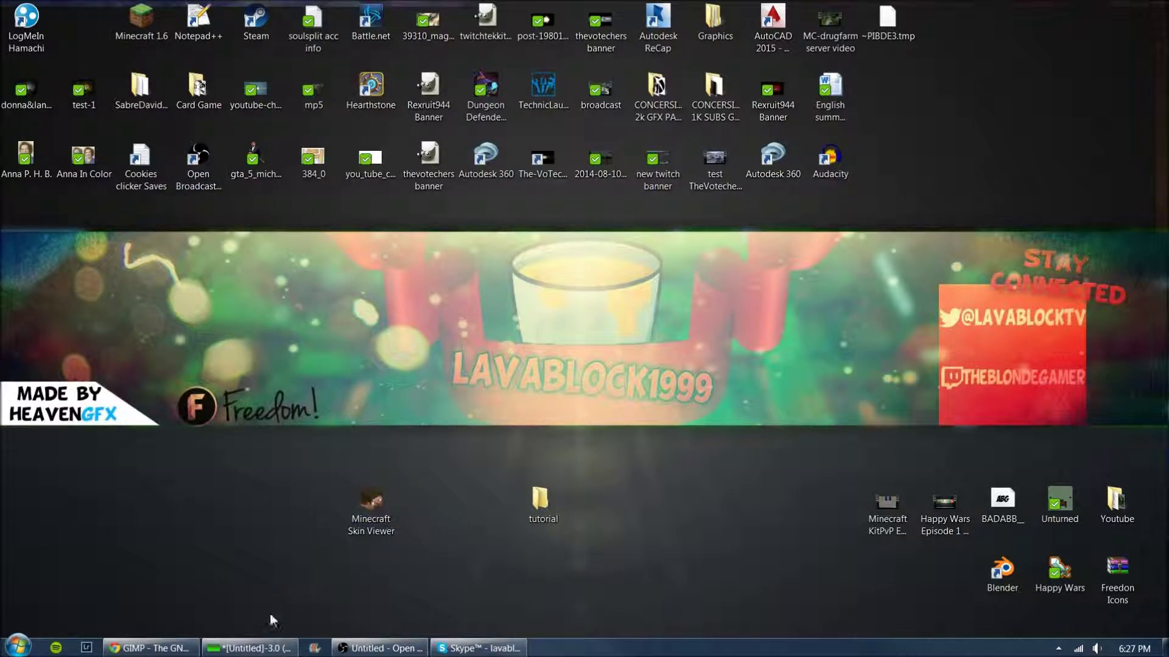
left_click(151, 649)
Search the web for 'minecraft skin viewr' in a new tab
left_click(131, 8)
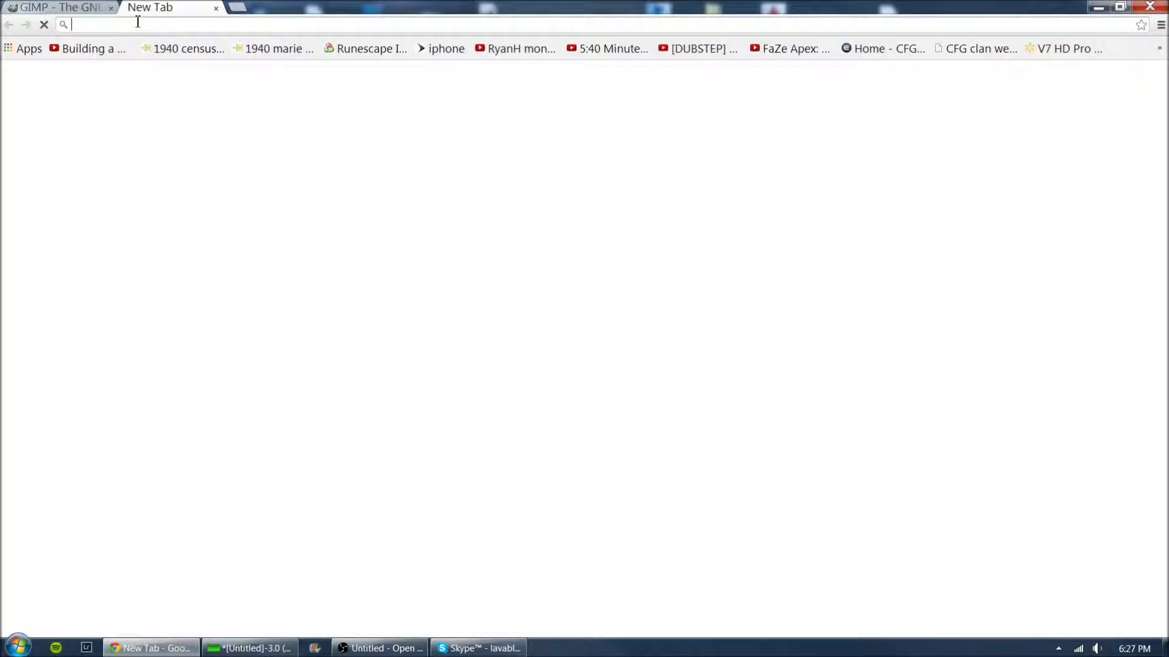
type("m")
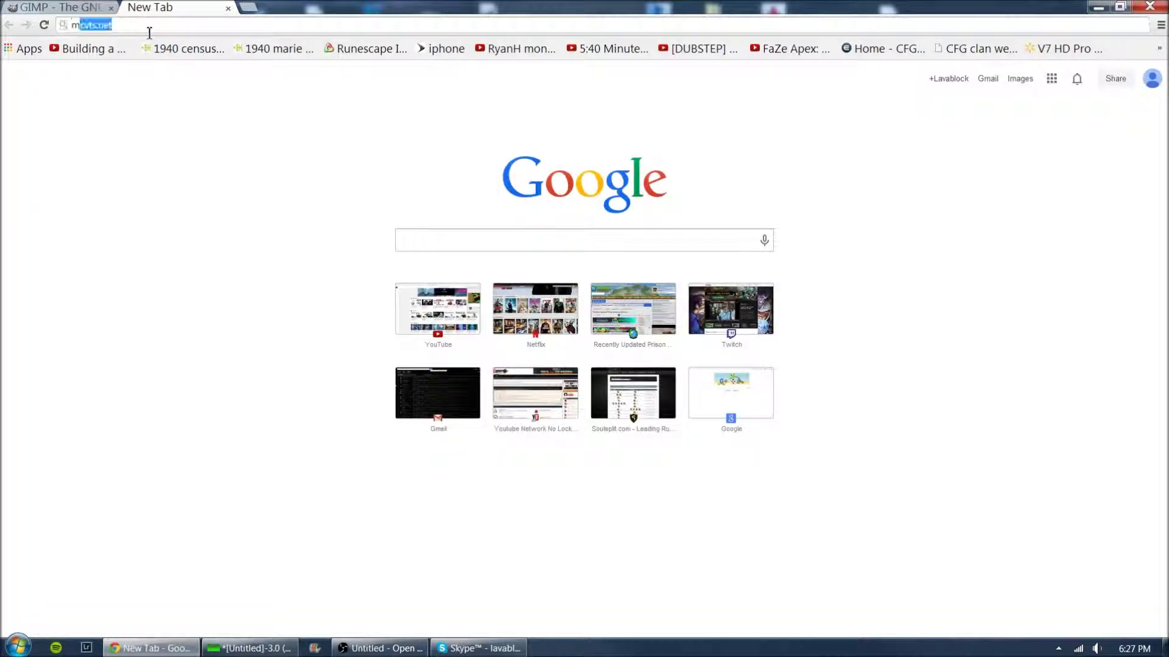
type("inecraft ")
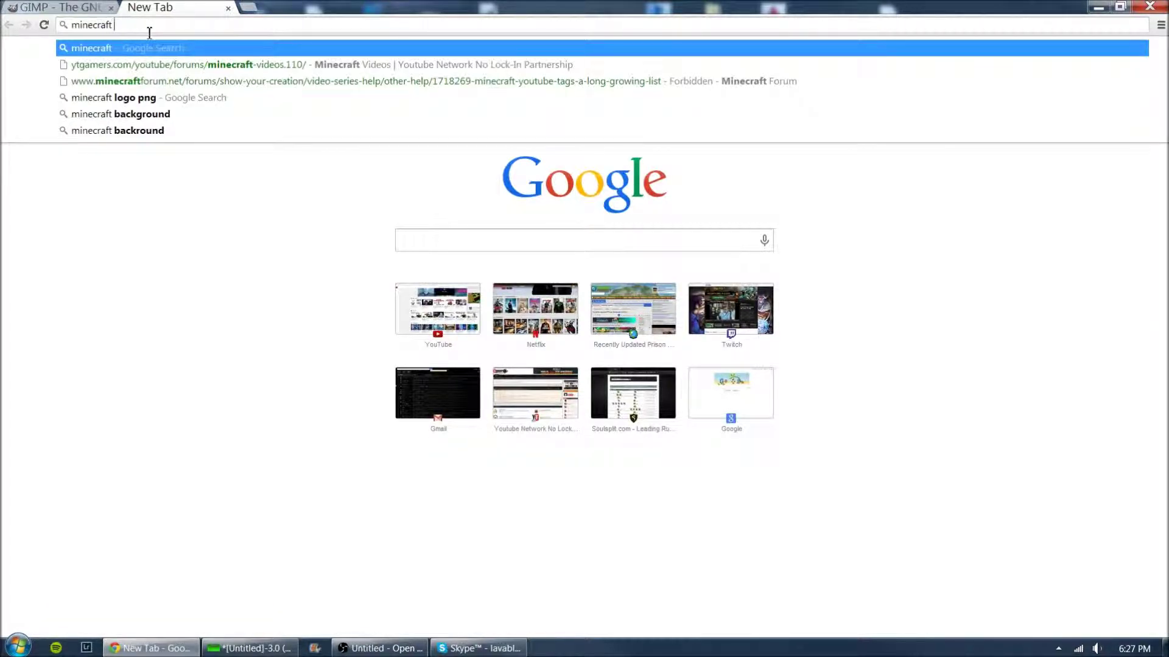
type("skin viewr")
key("Return")
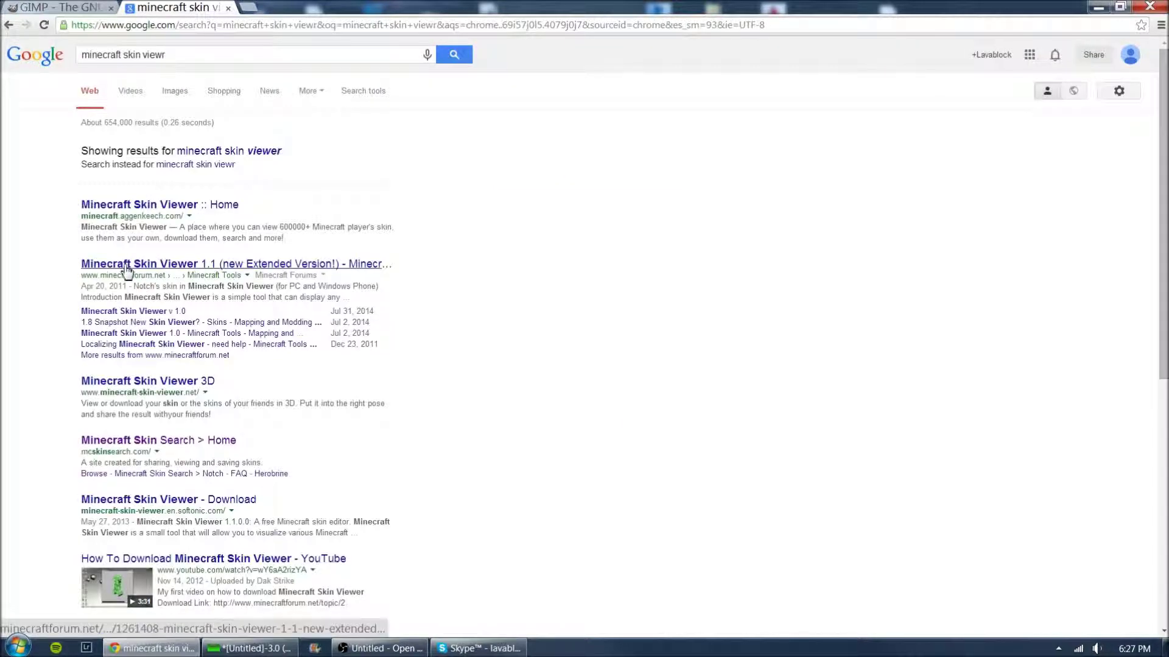
Browse the Minecraft Skin Viewer 1.1 forum page, then close it and minimize Chrome
left_click(164, 270)
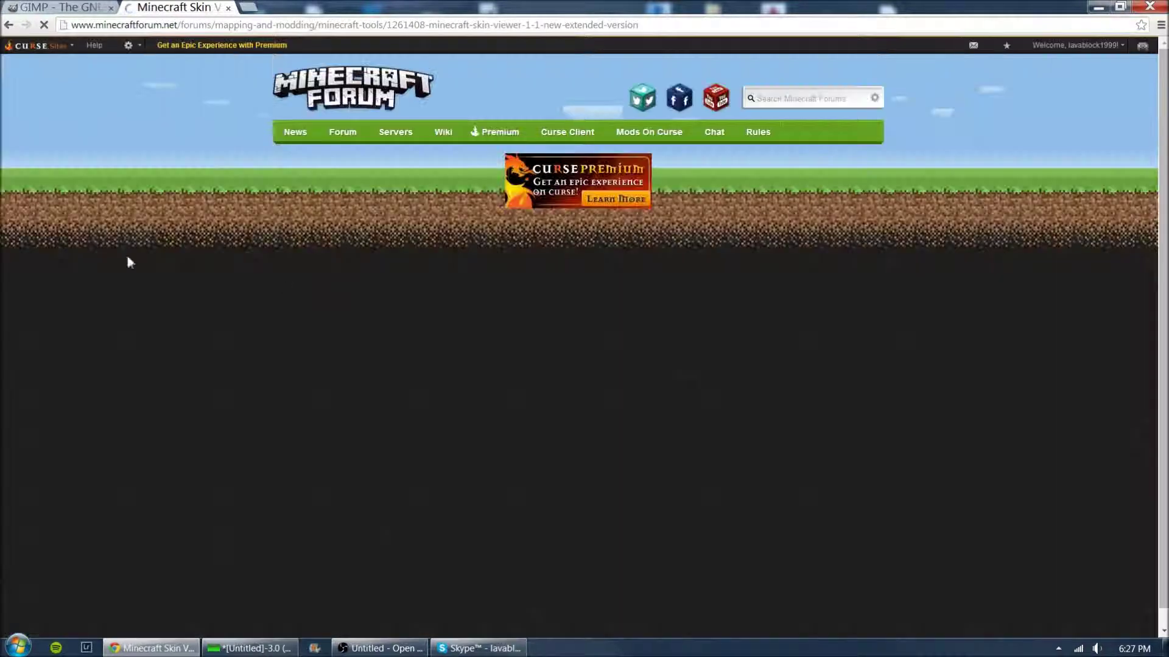
scroll(400, 294, "down", 8)
scroll(571, 390, "down", 9)
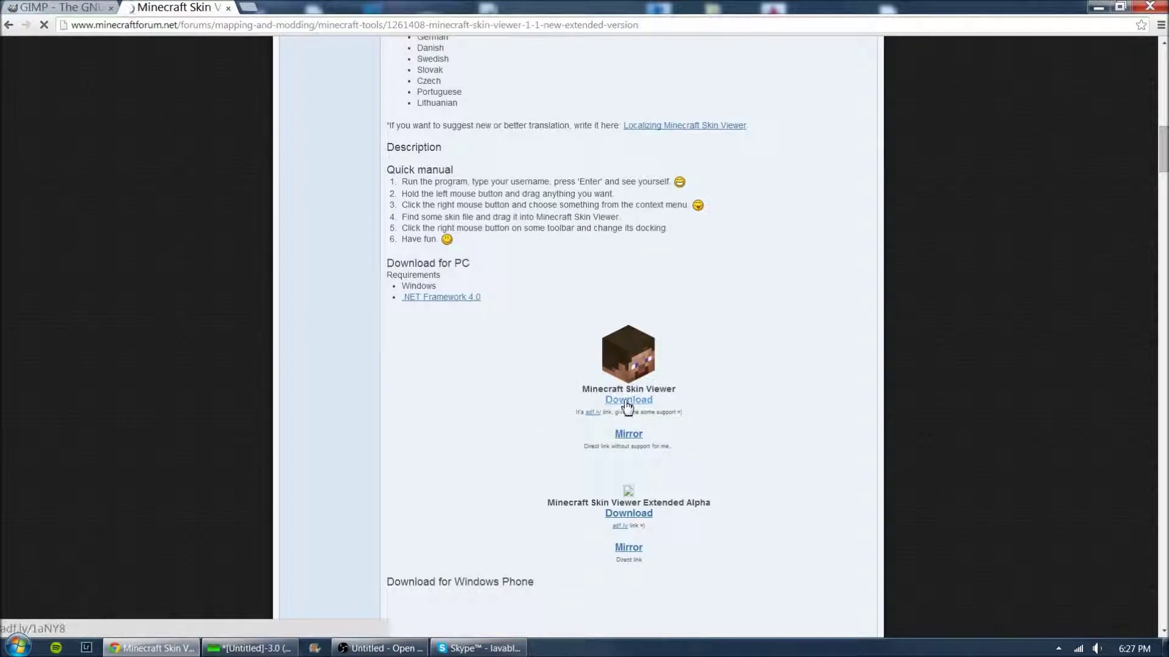
left_click(228, 8)
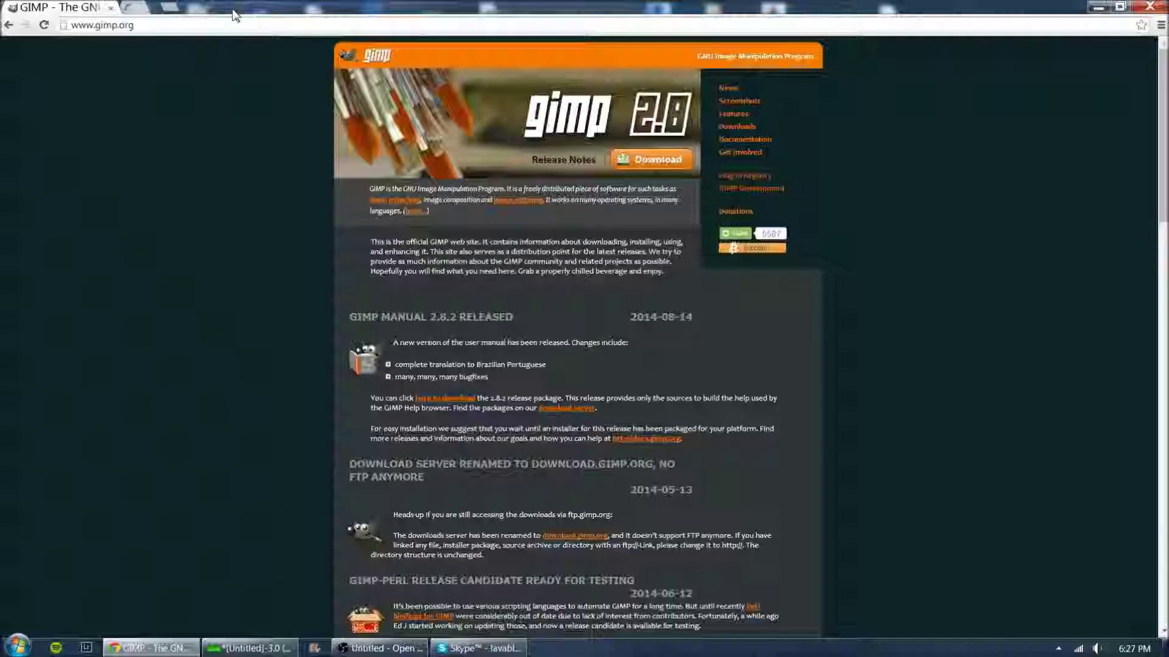
left_click(1151, 6)
Launch Minecraft Skin Viewer, show the player's skin by username, and pose it with spread limbs
double_click(389, 508)
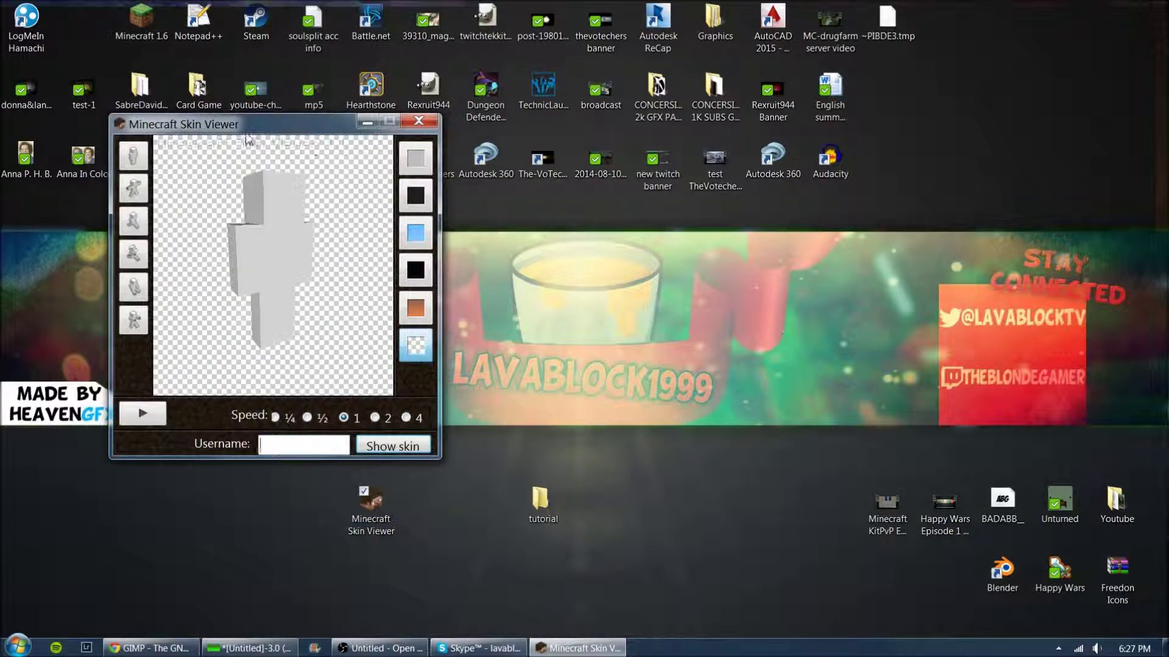
left_click_drag(237, 130, 501, 140)
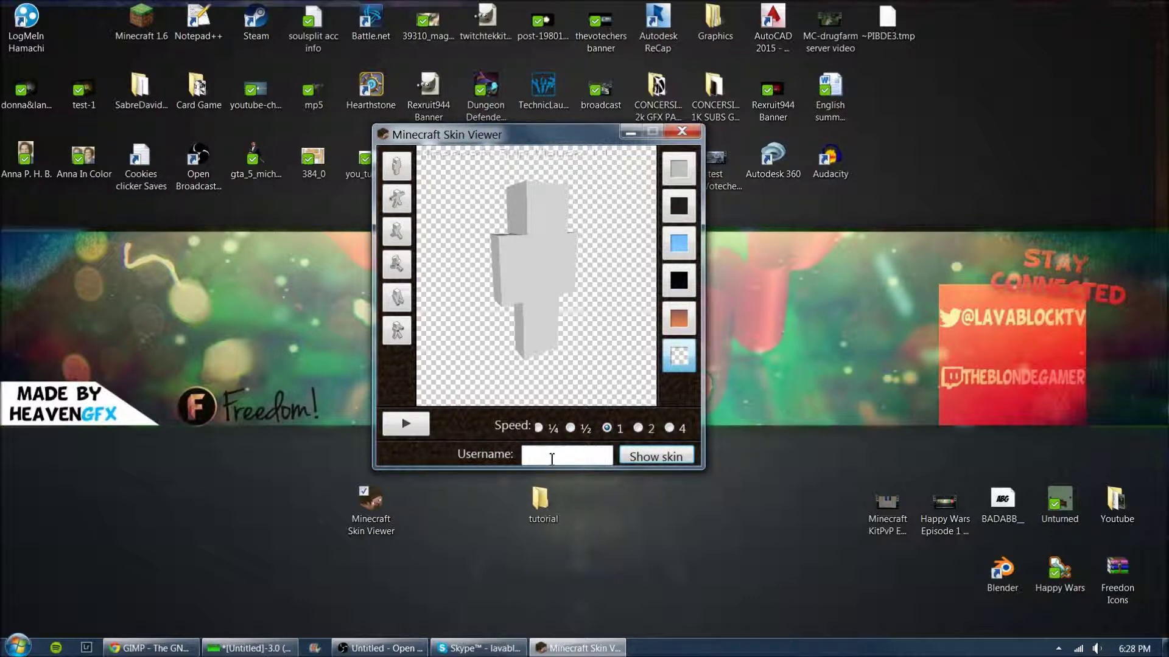
type("lavablock1999")
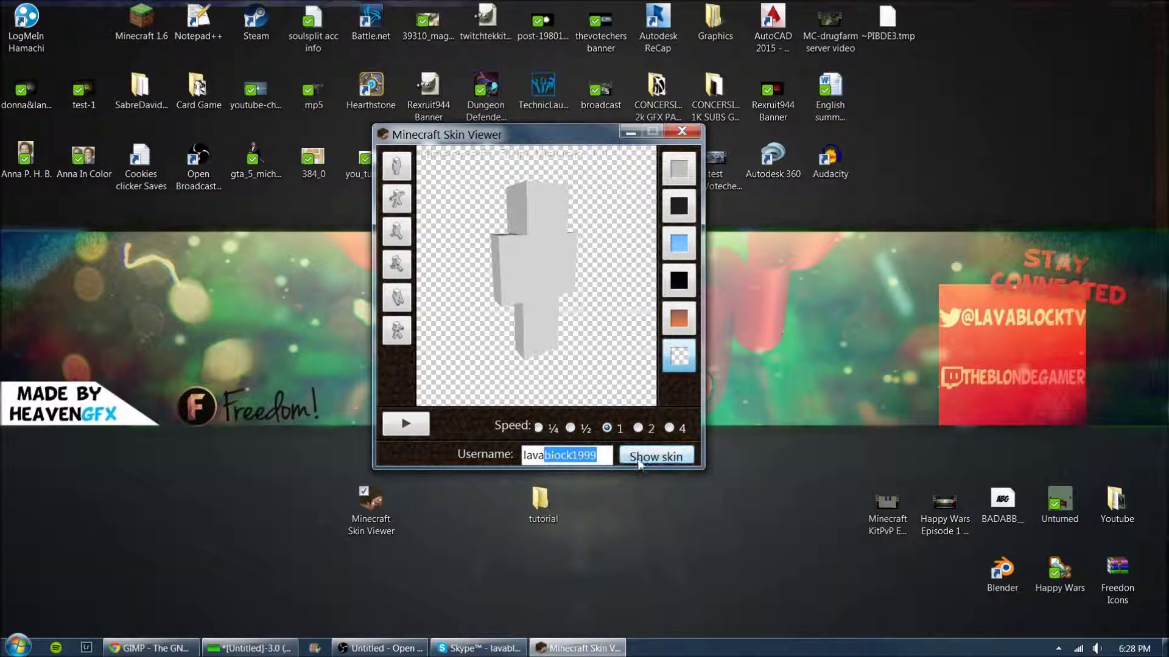
left_click(627, 460)
left_click_drag(597, 305, 525, 204)
left_click_drag(545, 333, 533, 389)
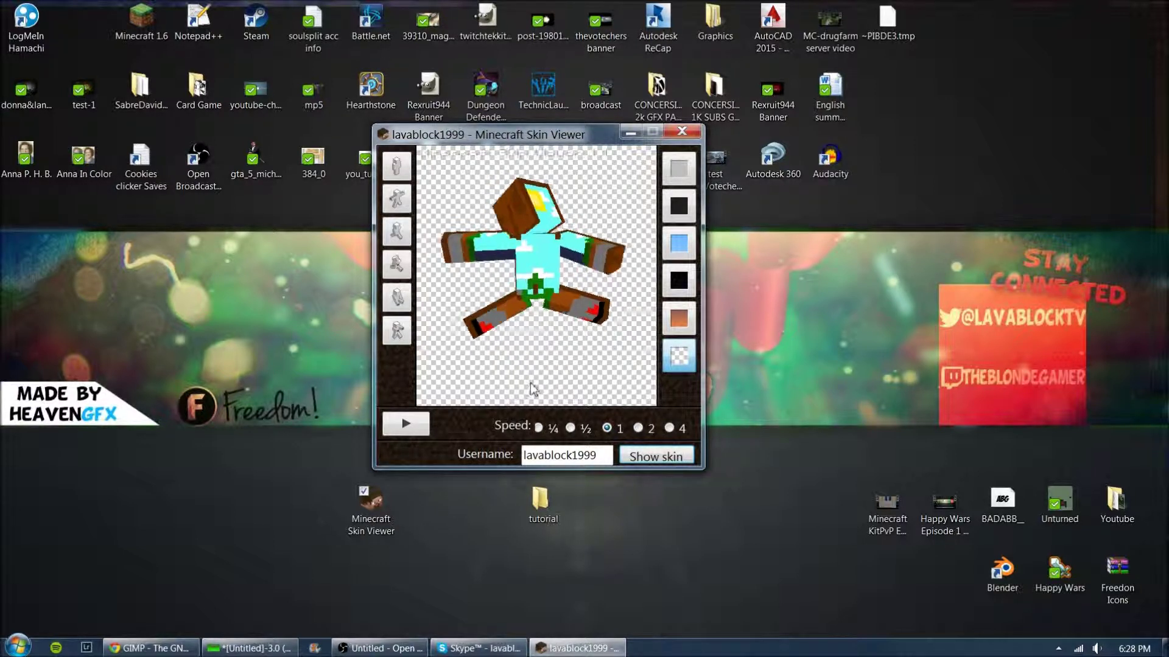
Make the preview background transparent and choose to save the rendered skin image
left_click(682, 320)
left_click(679, 280)
left_click(679, 243)
left_click(678, 206)
left_click(678, 169)
left_click(681, 359)
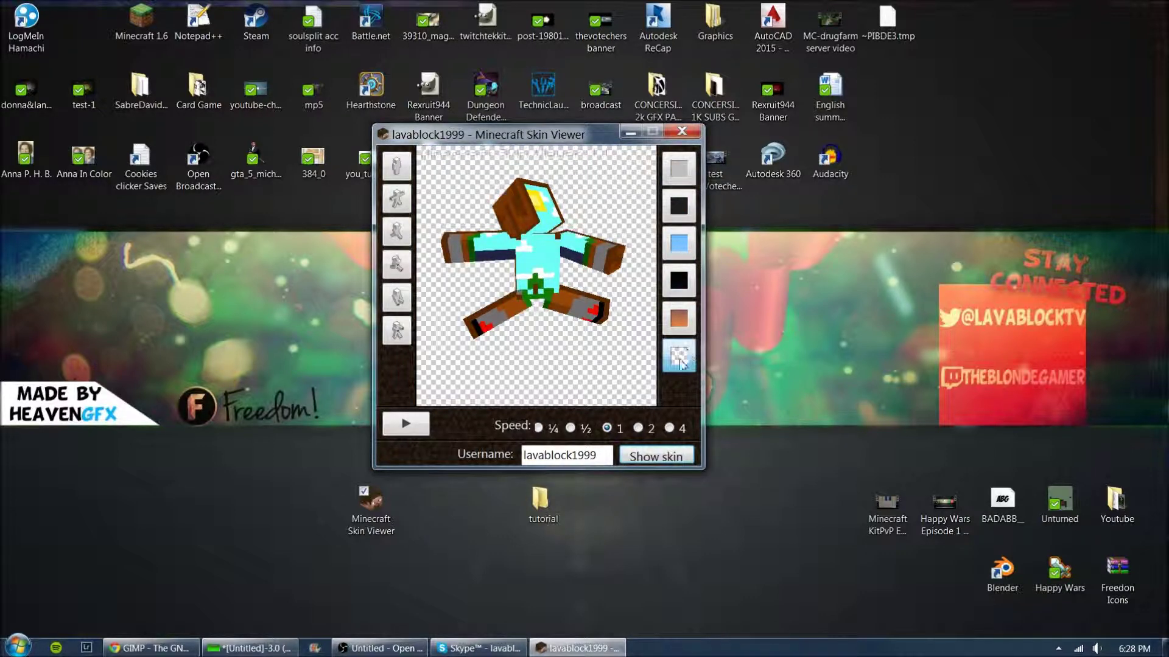
right_click(589, 365)
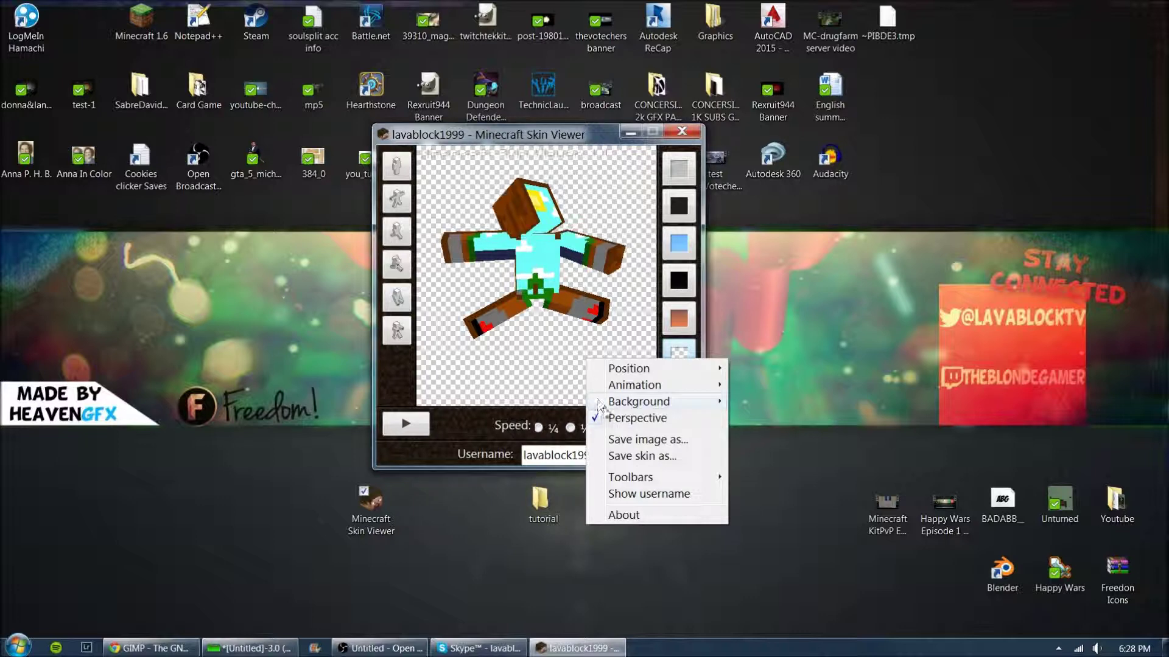
left_click(627, 439)
scroll(443, 255, "down", 3)
Save the skin as PNG 'ajasdf' on the Desktop, close the viewer, and drag the image toward GIMP
scroll(500, 355, "up", 5)
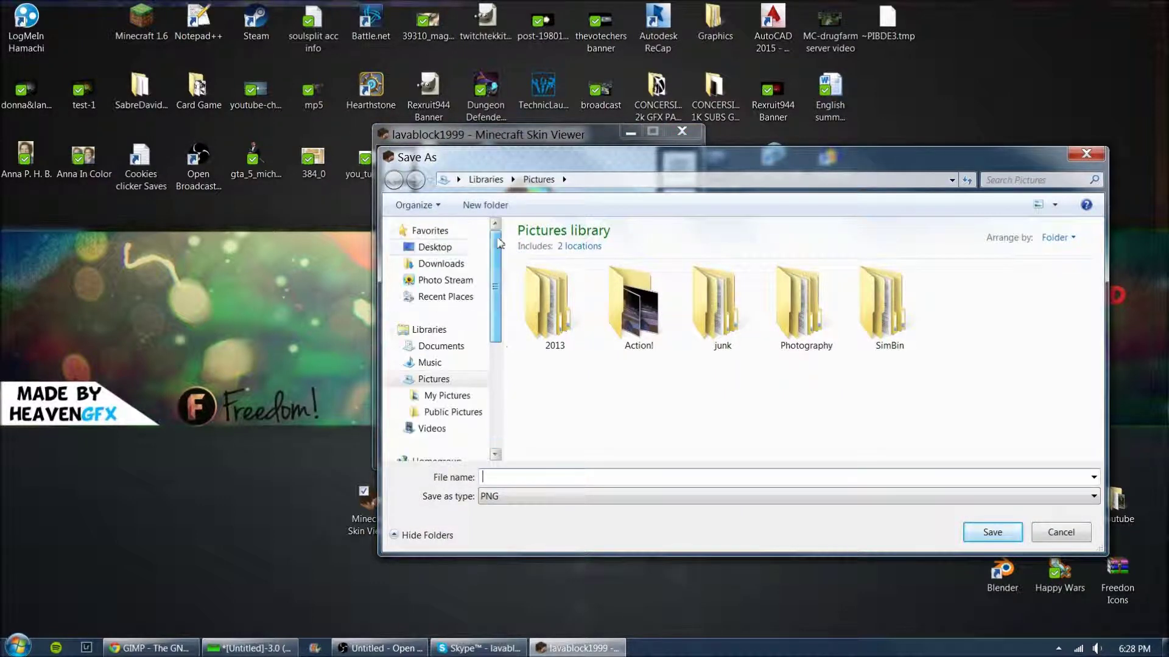
left_click(448, 248)
left_click(542, 477)
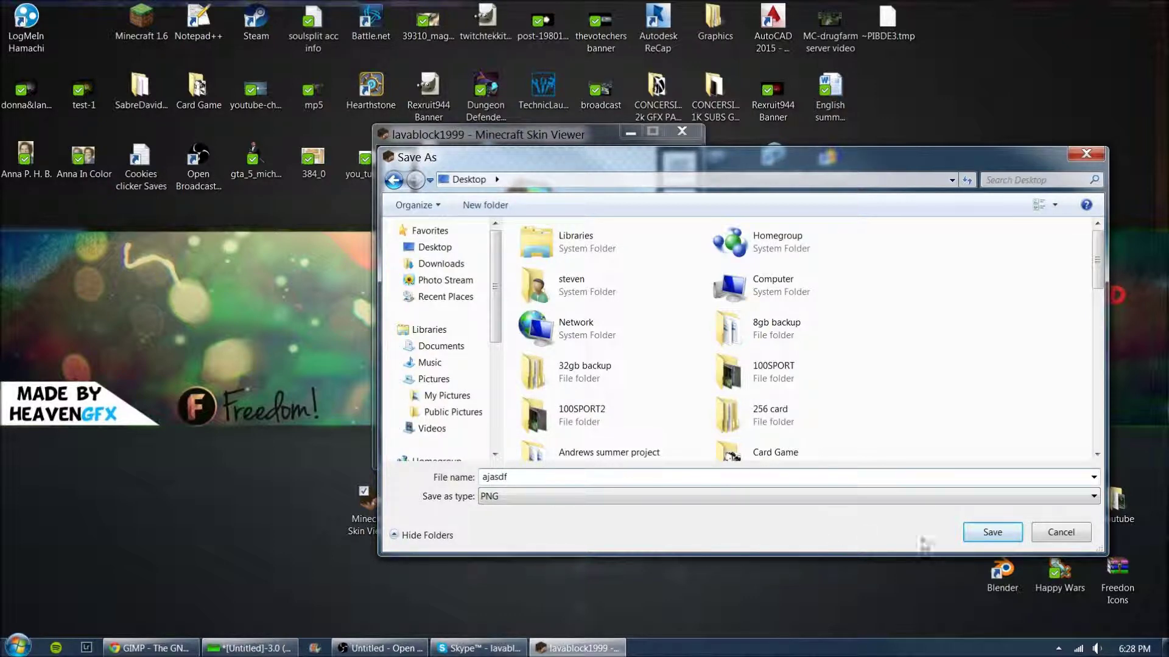
left_click(992, 532)
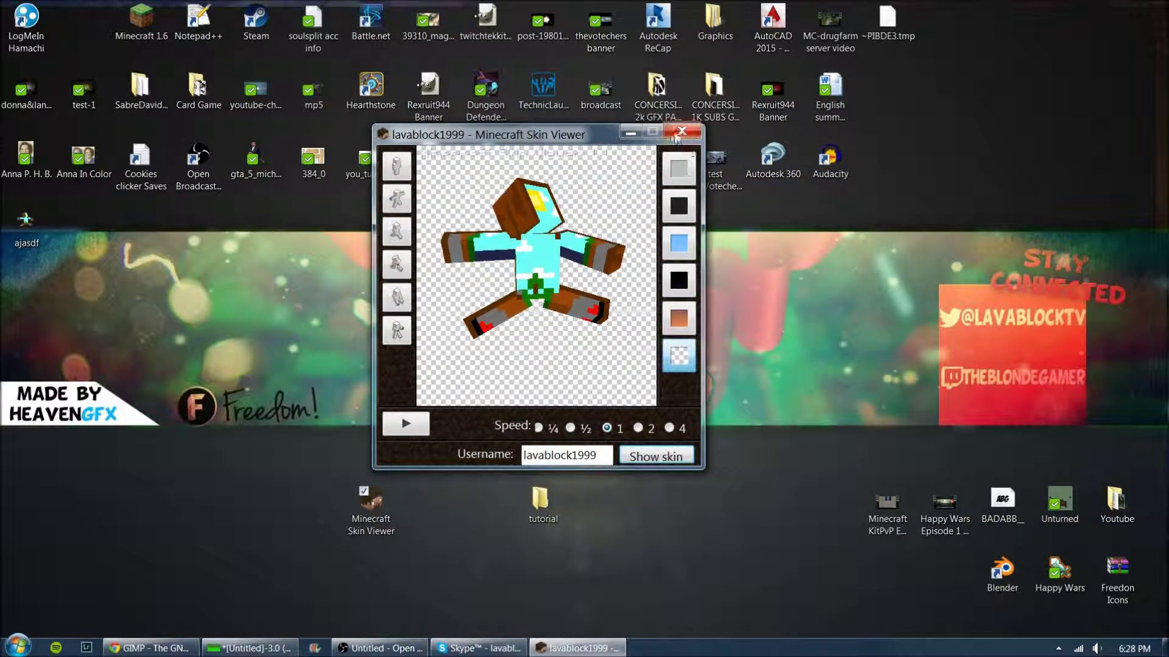
left_click(681, 131)
left_click_drag(25, 221, 543, 365)
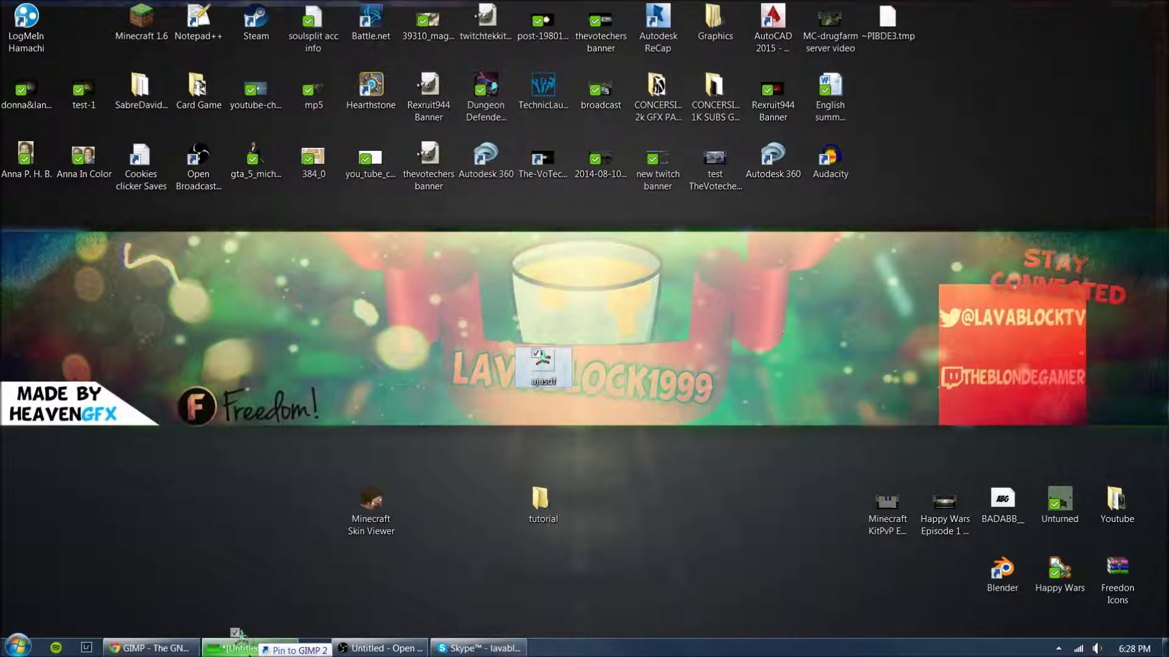
left_click(295, 648)
left_click_drag(309, 640, 525, 448)
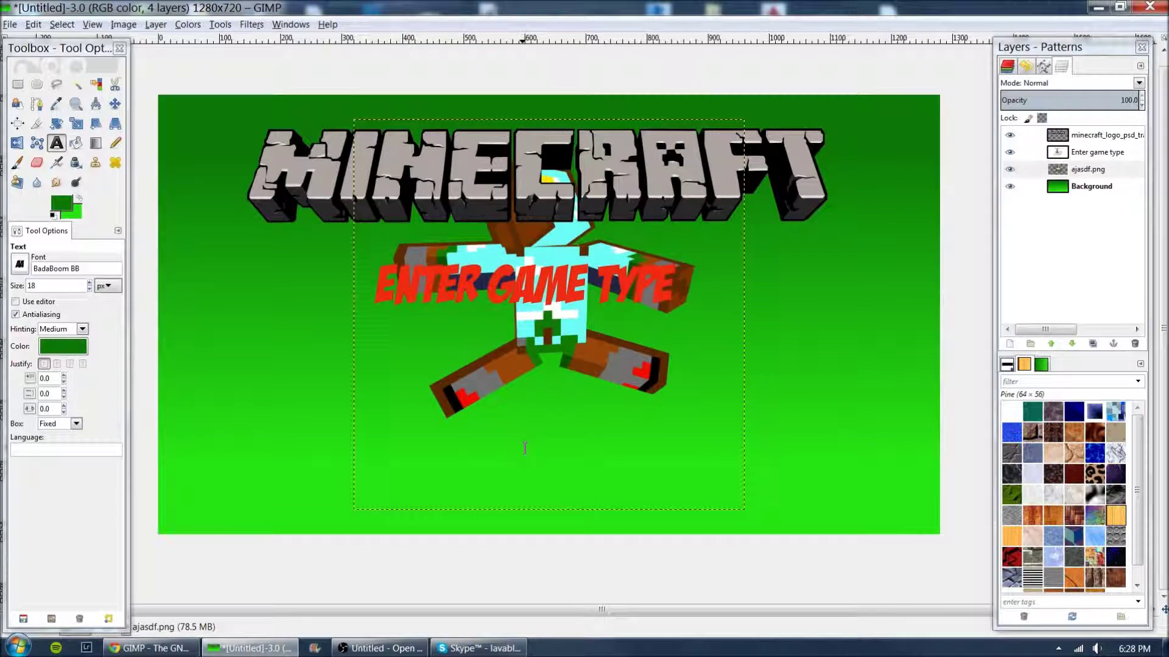
left_click(115, 104)
left_click_drag(548, 352, 552, 427)
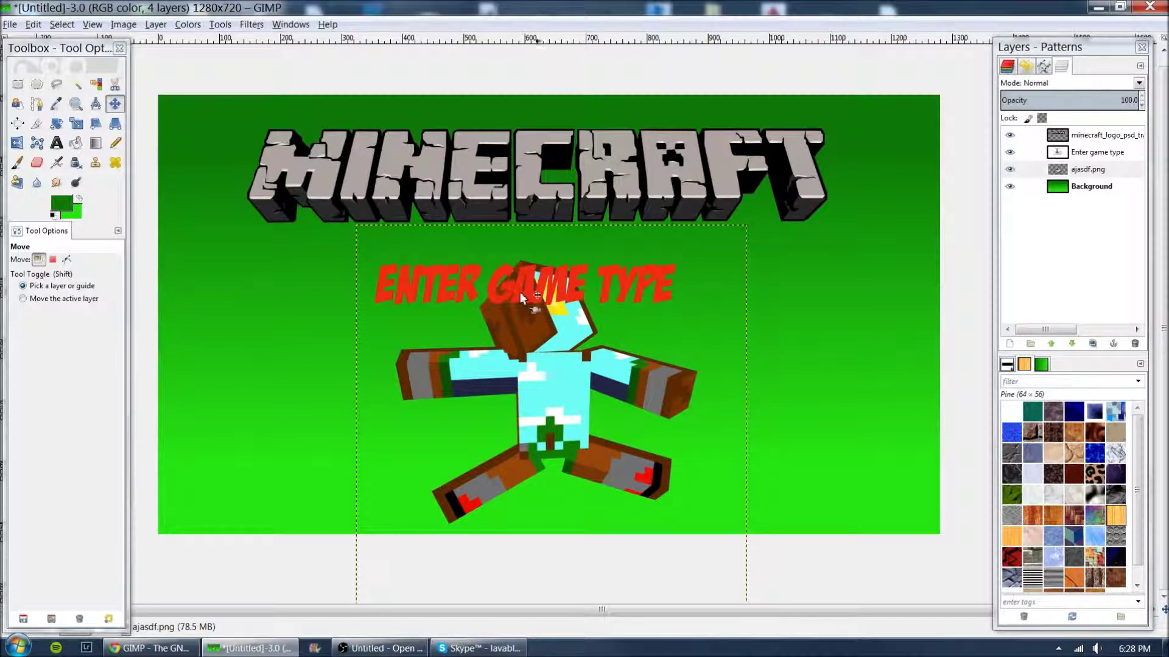
left_click(1096, 156)
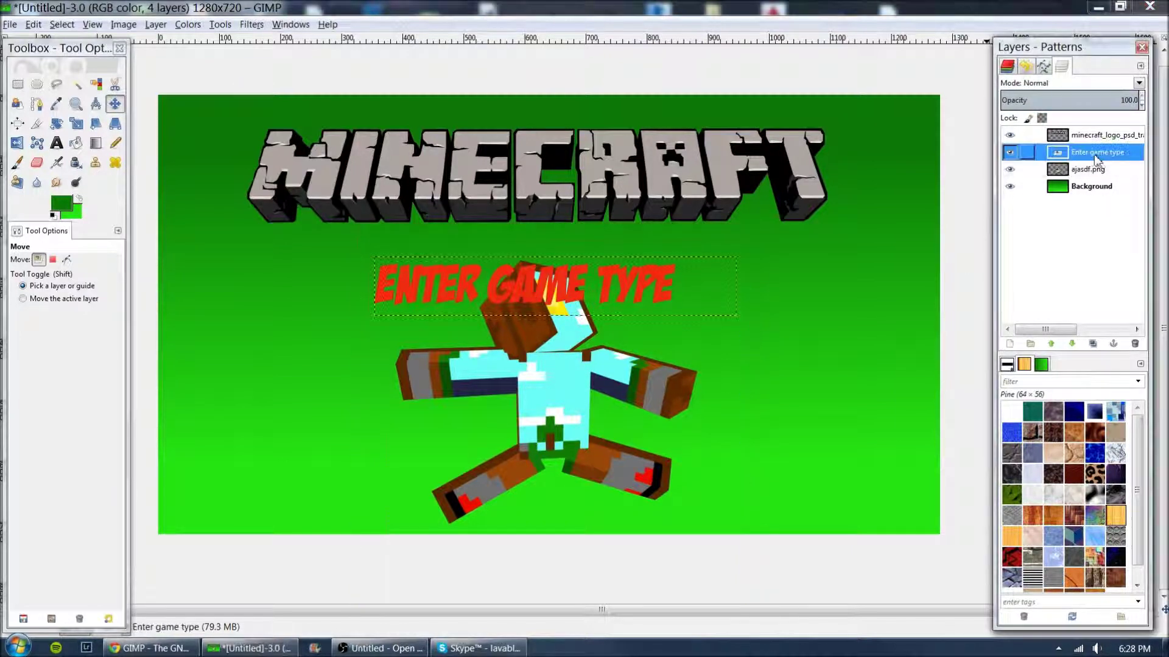
left_click(1070, 344)
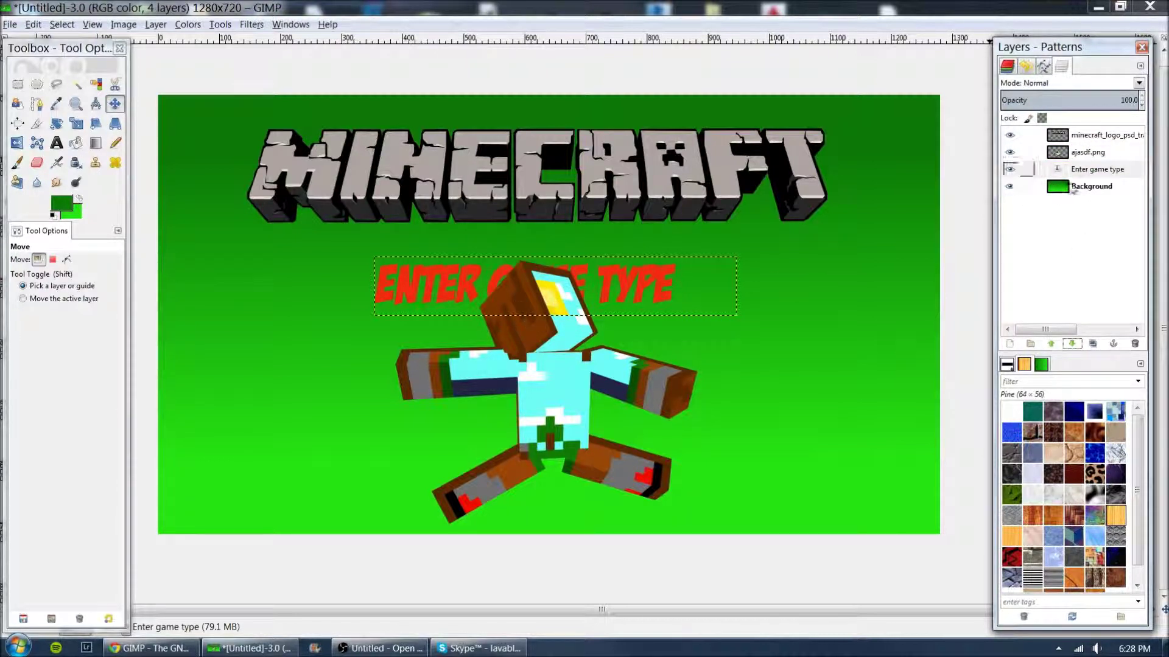
left_click(1051, 342)
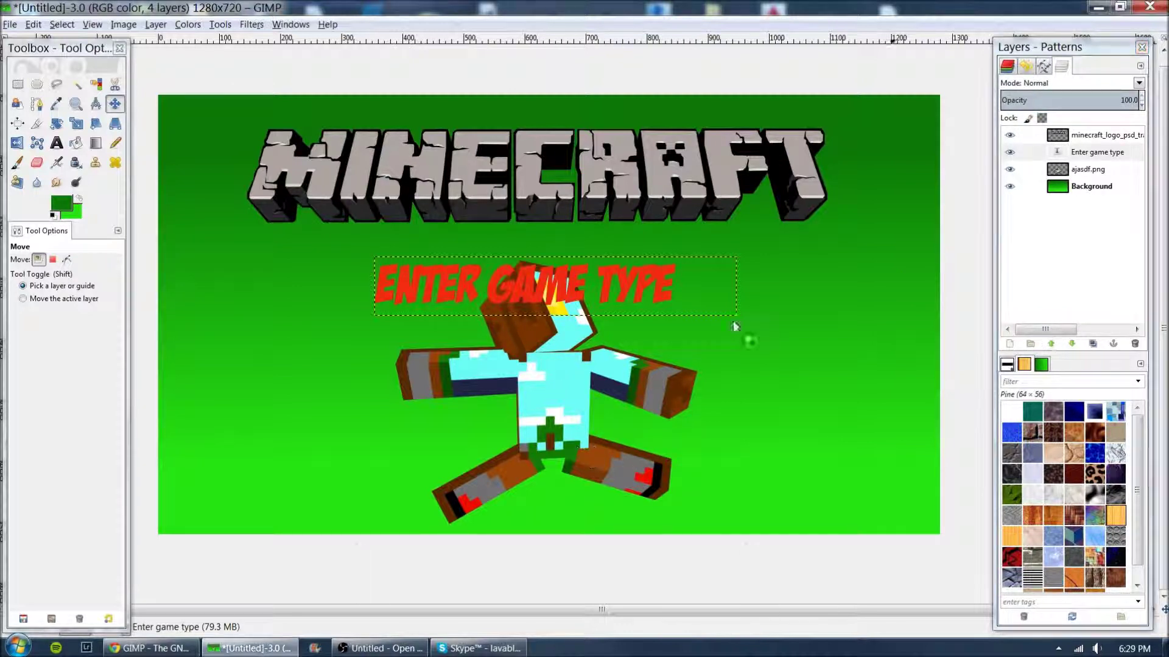
left_click(1090, 170)
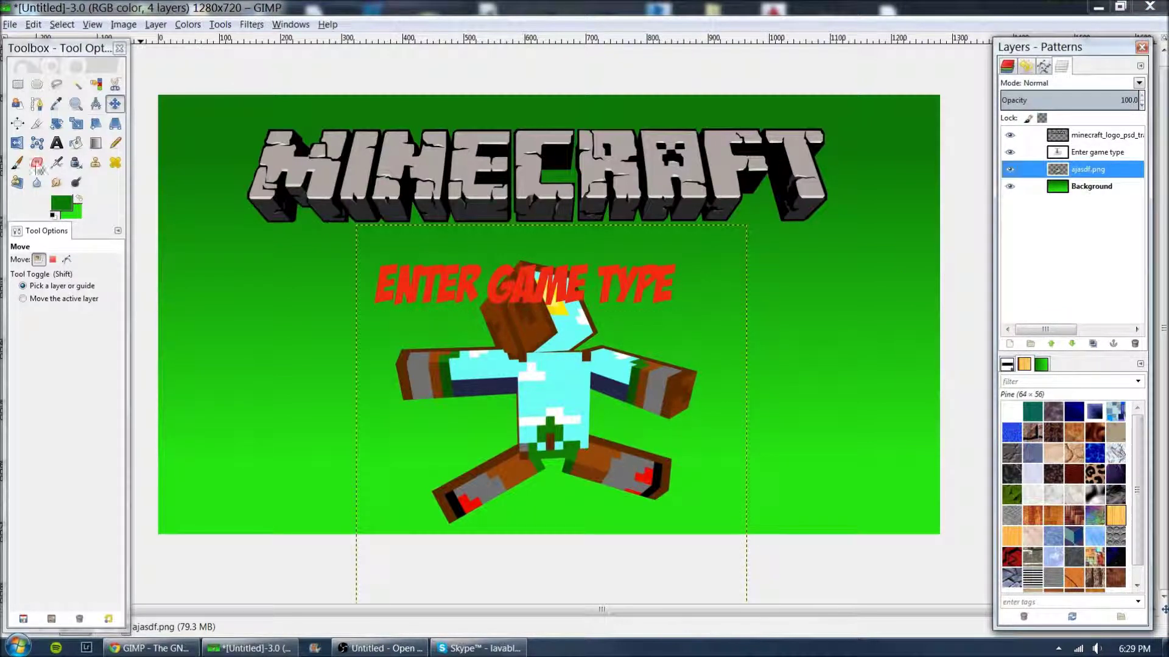
left_click(55, 125)
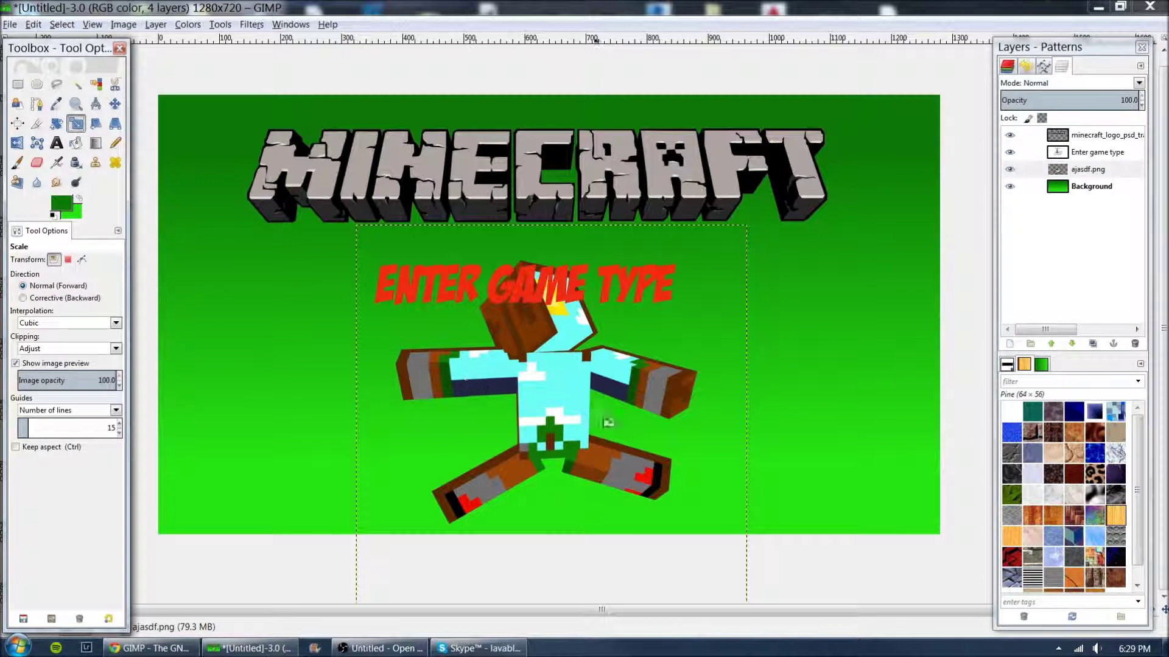
key("Tab")
left_click(600, 420)
key("Tab")
left_click_drag(363, 235, 429, 325)
left_click(324, 203)
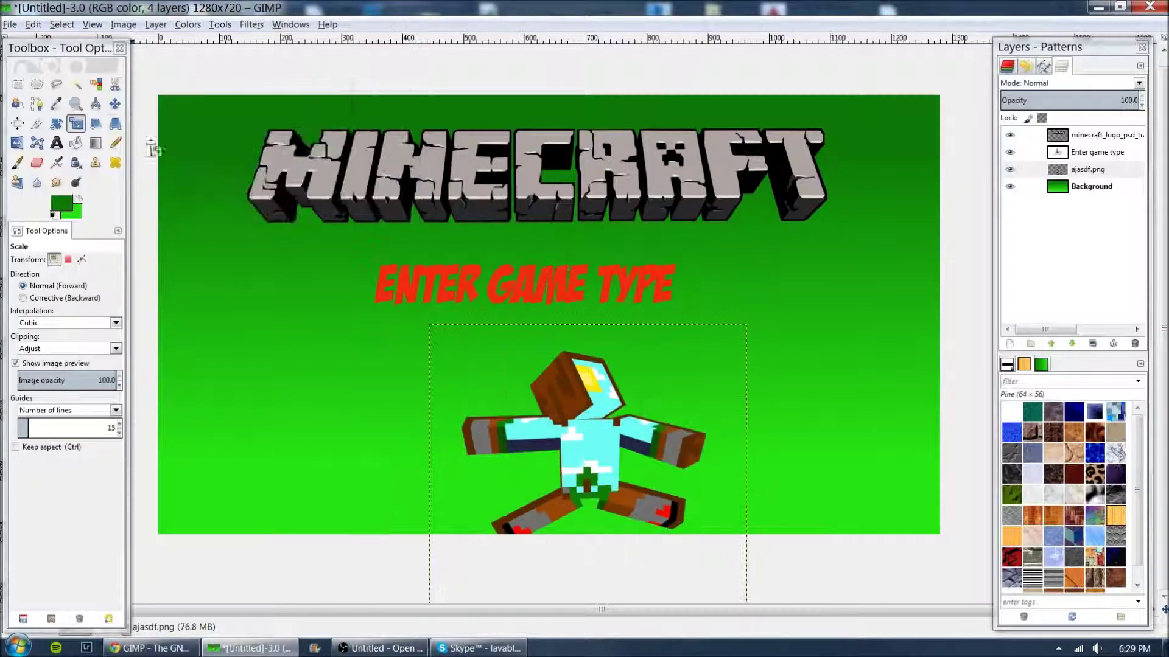
left_click(115, 104)
left_click_drag(569, 468, 497, 392)
left_click(1041, 270)
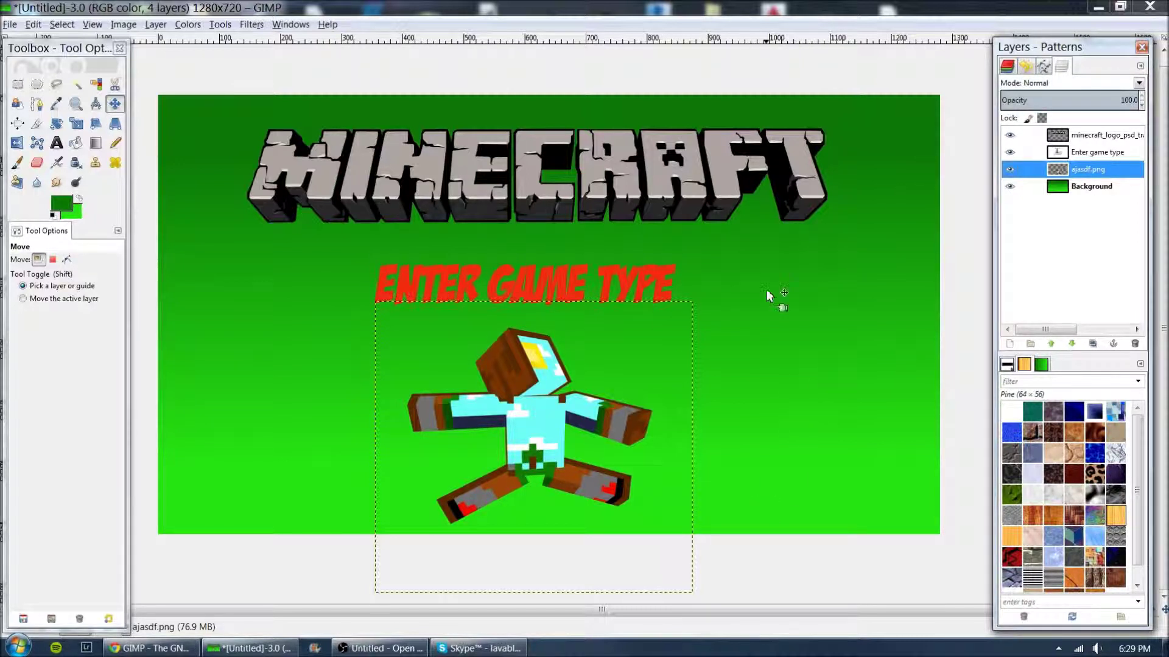
left_click(543, 385)
left_click(1089, 168)
left_click(1135, 344)
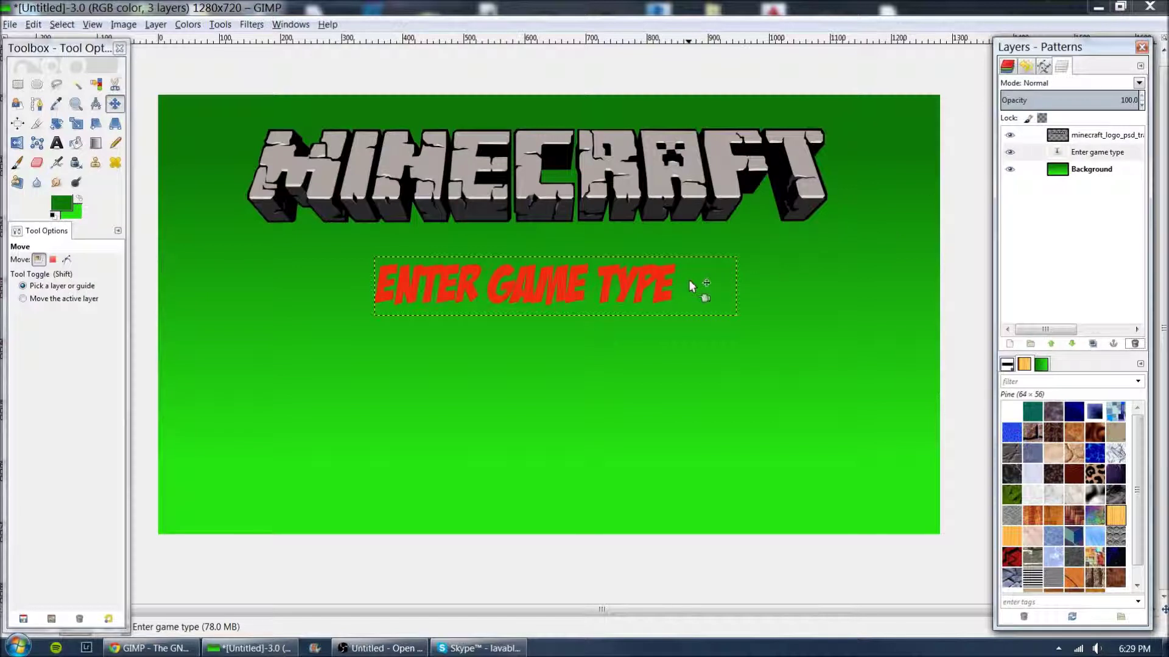
Save the image as thumbnail Template.xcf on the Desktop and close it
left_click(19, 25)
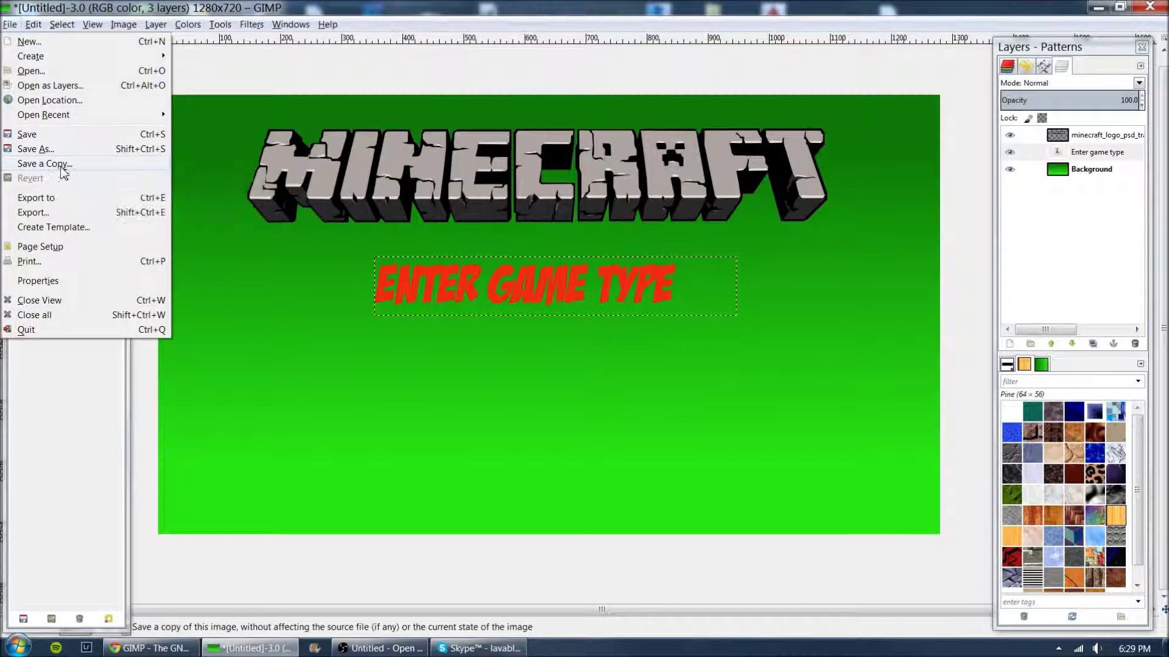
key("Escape")
key("Tab")
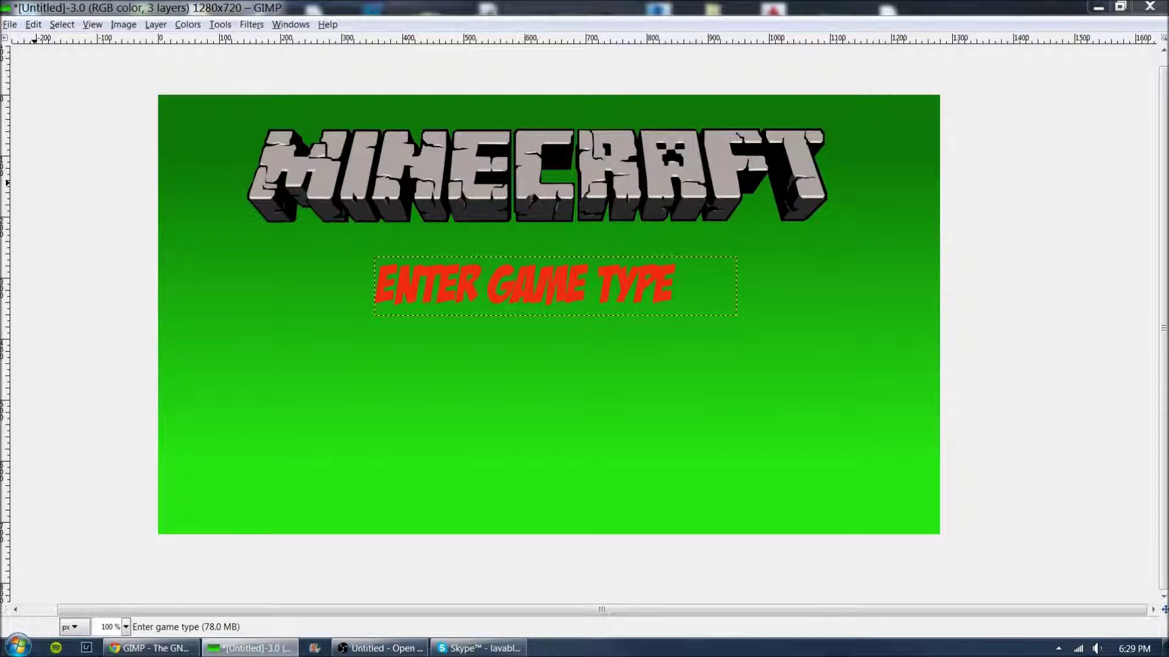
key("Tab")
key("ctrl+w")
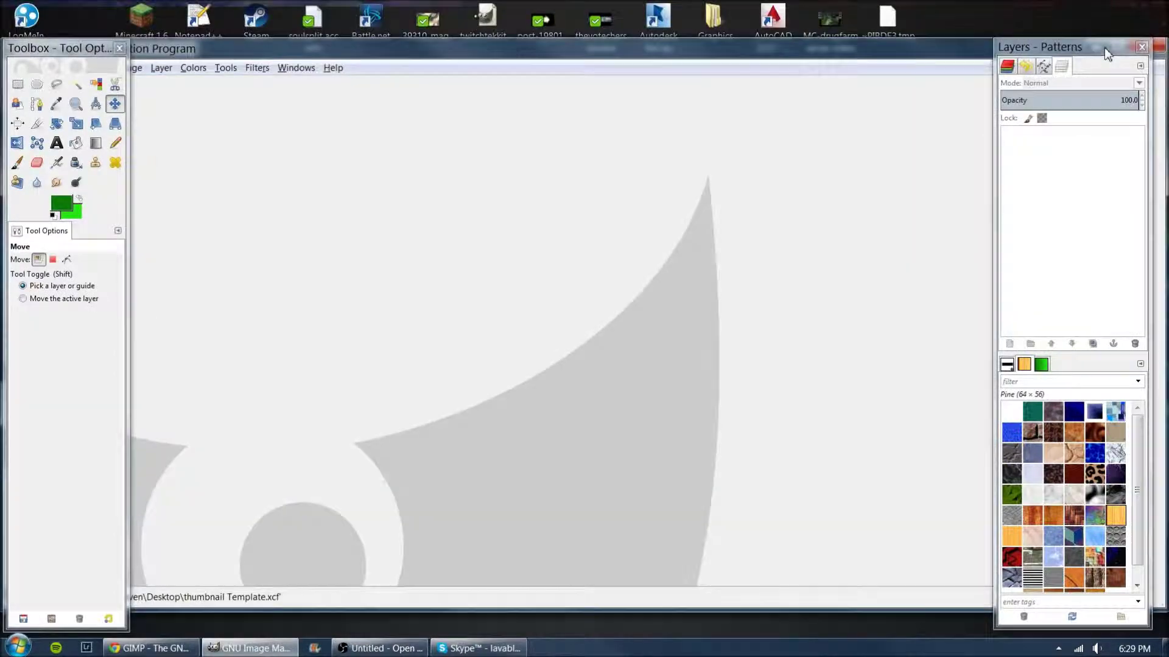
Quit GIMP, move the thumbnail Template icon, and reopen the file maximized in GIMP
left_click(970, 45)
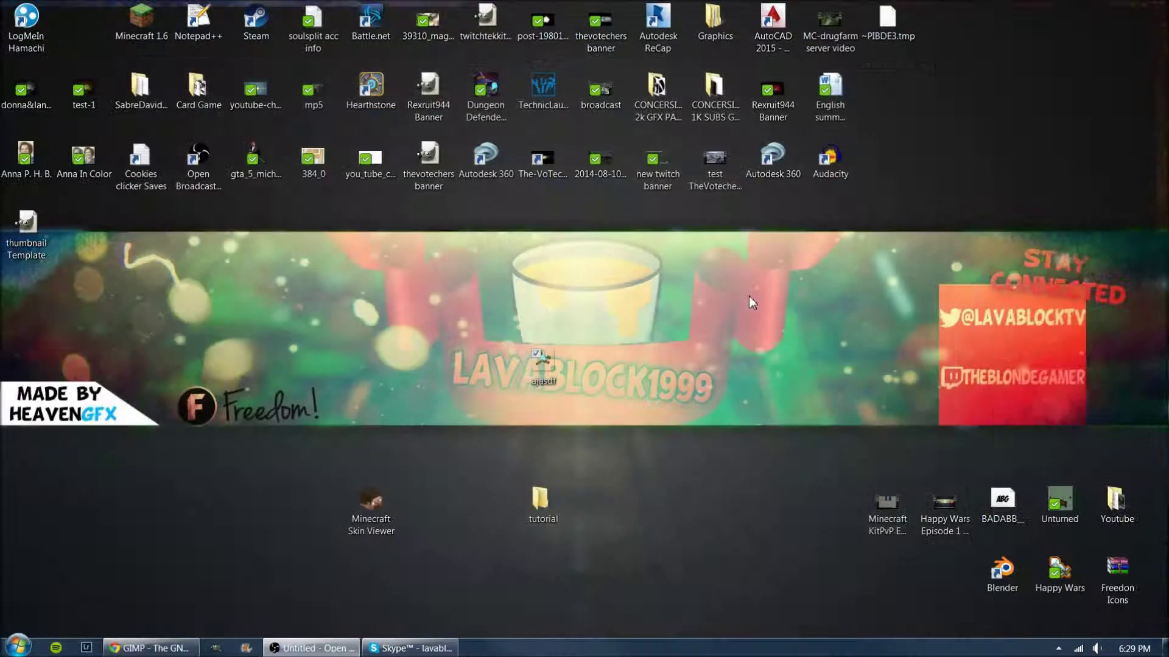
left_click_drag(27, 243, 256, 321)
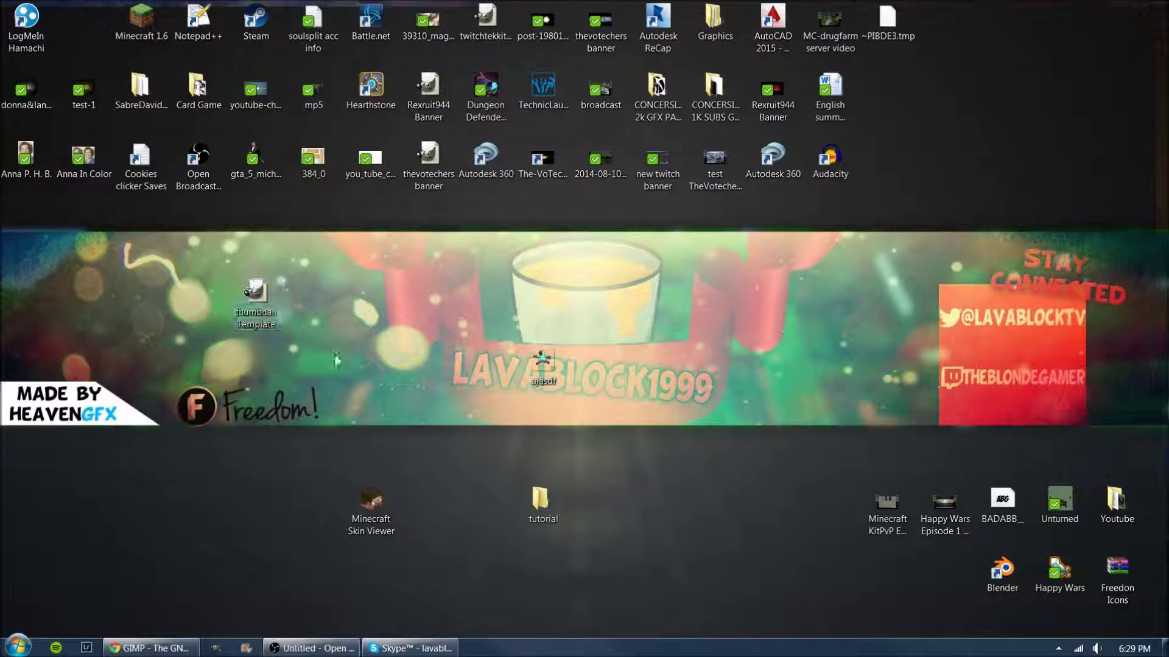
double_click(256, 314)
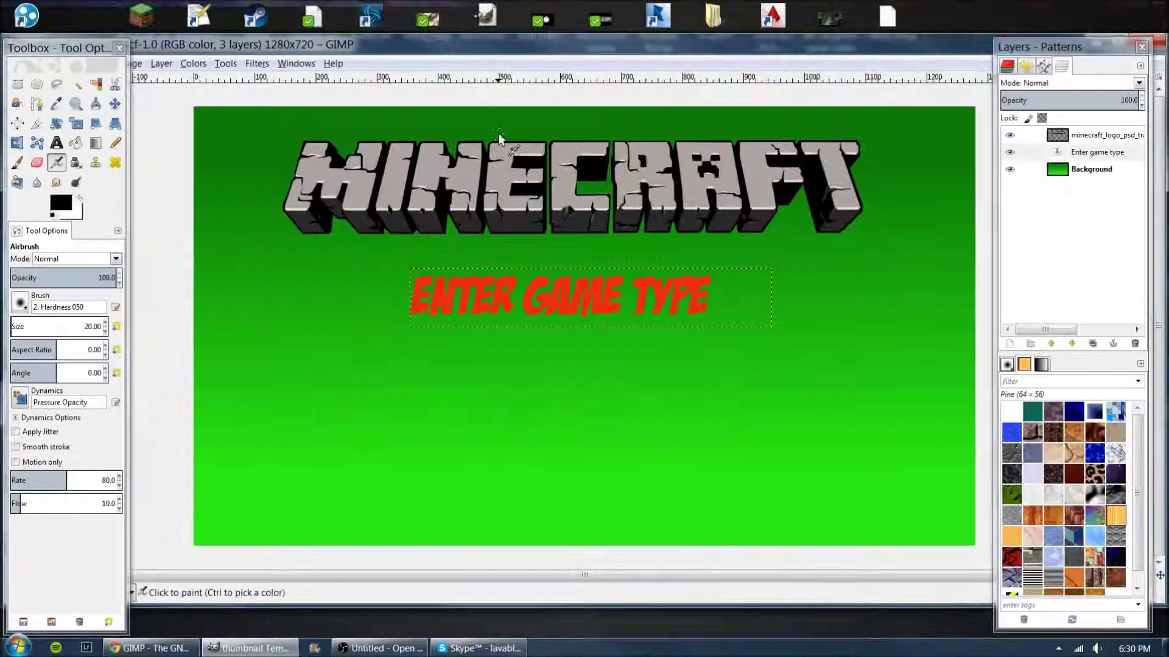
double_click(452, 45)
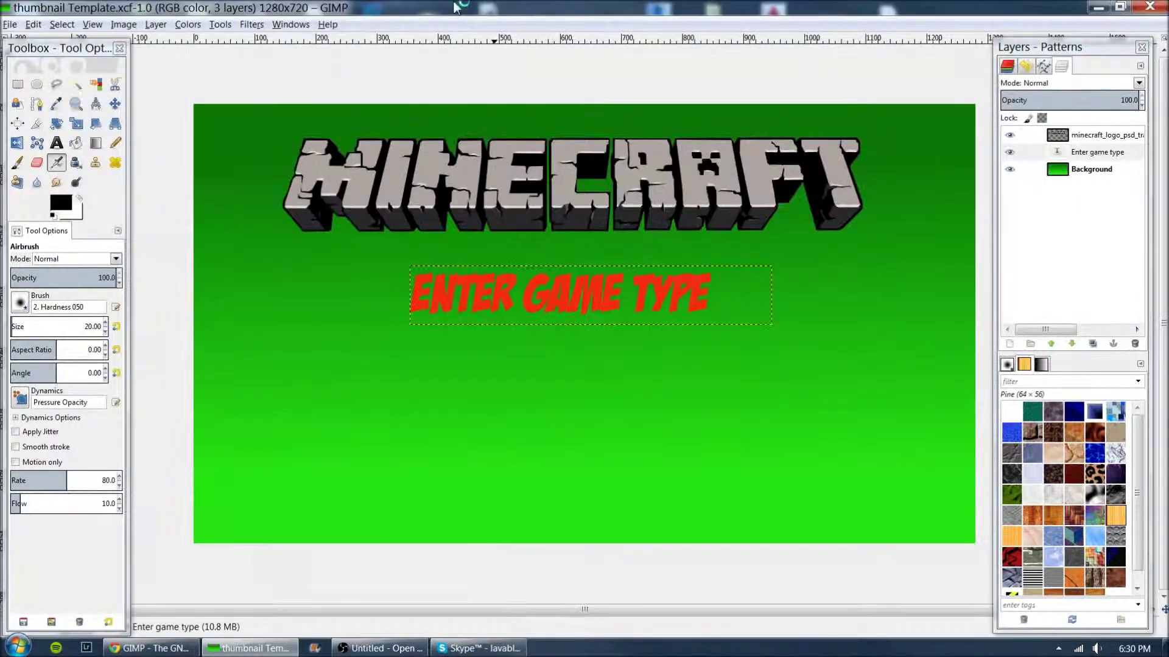
Replace the ENTER GAME TYPE text layer's content with the placeholder 'fgsdgsdfgsdfgsdfg'
left_click(1100, 157)
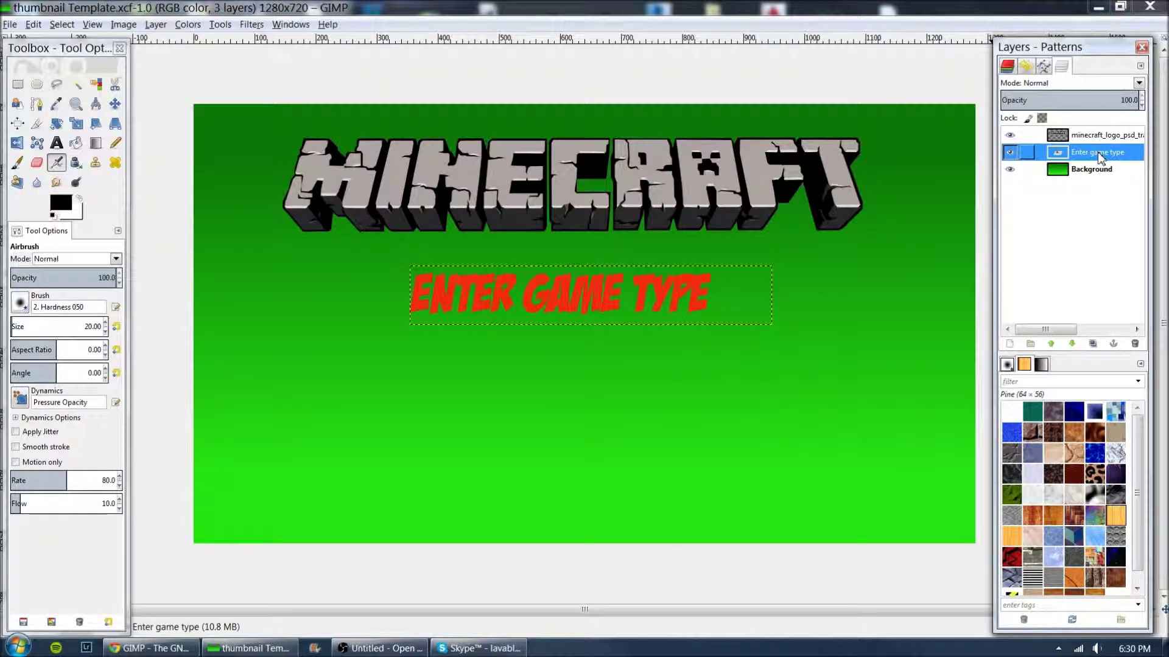
left_click(56, 145)
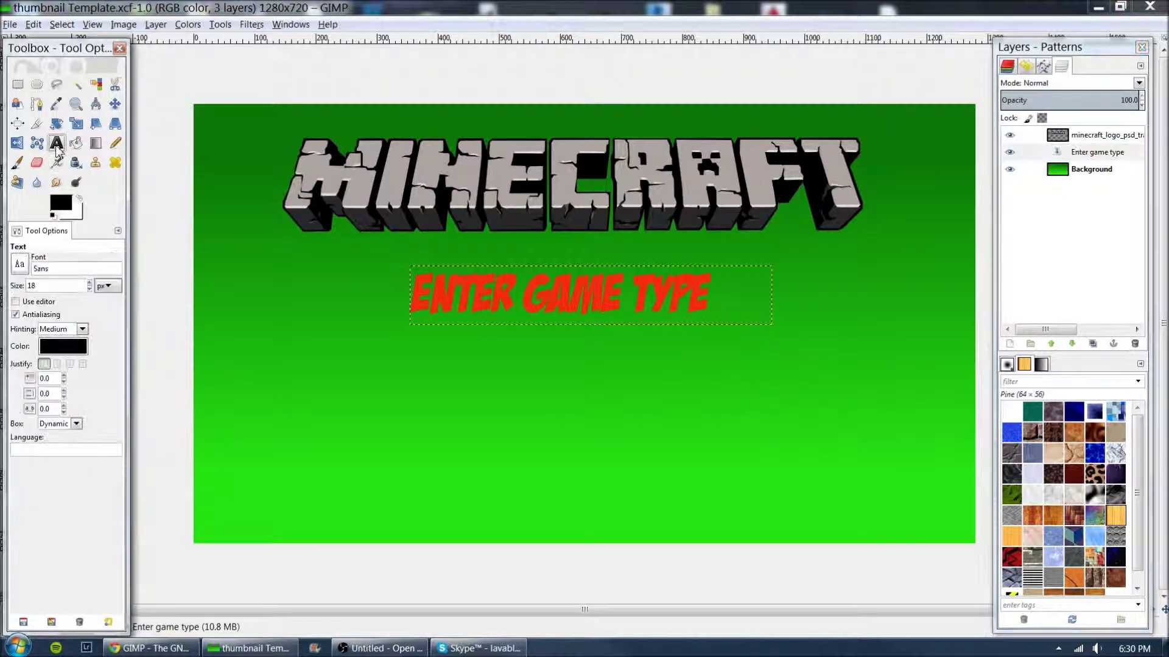
left_click(563, 295)
left_click_drag(712, 295, 320, 290)
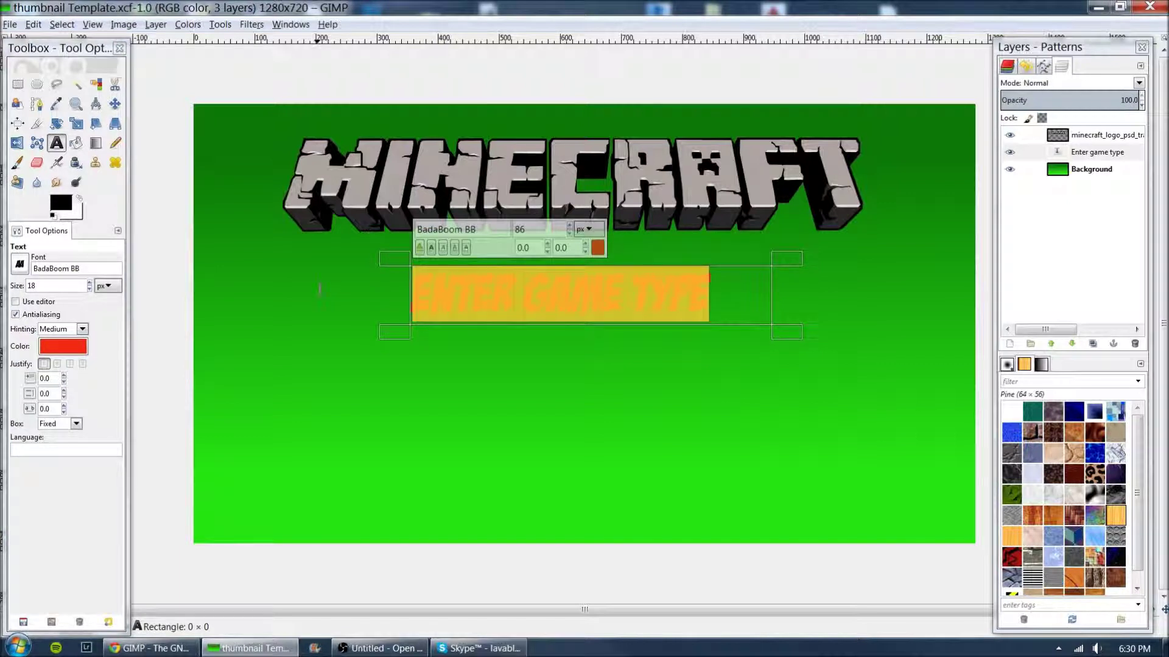
key("BackSpace")
type("fgsdgsdfgsdfgsdfg")
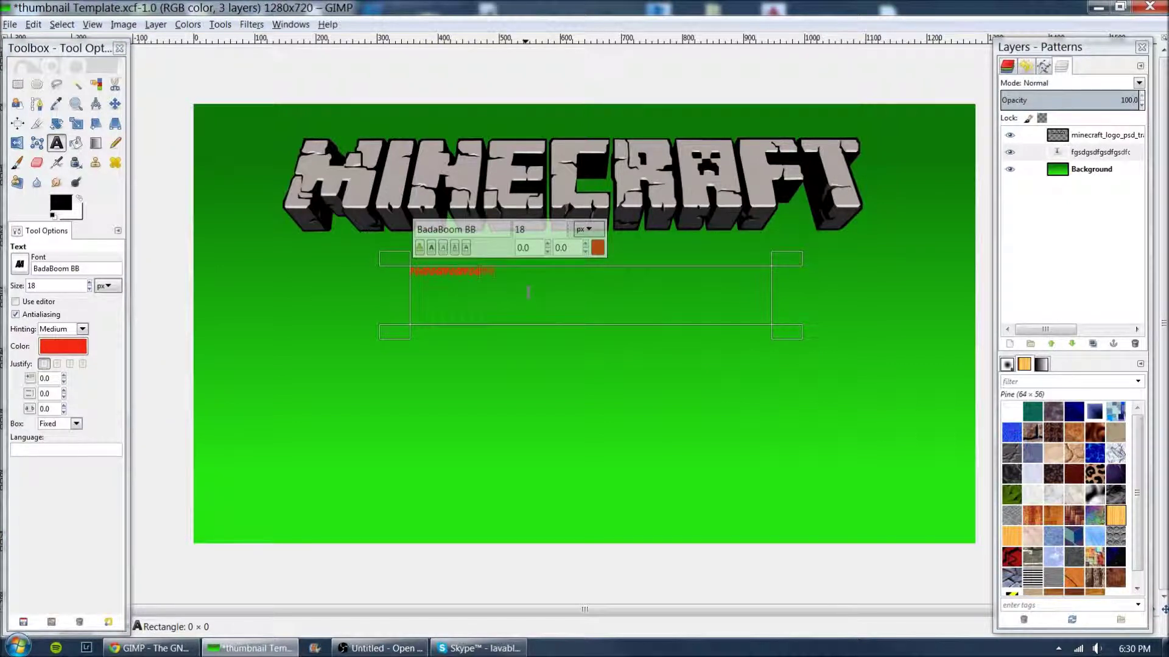
key("ctrl+a")
left_click(525, 284)
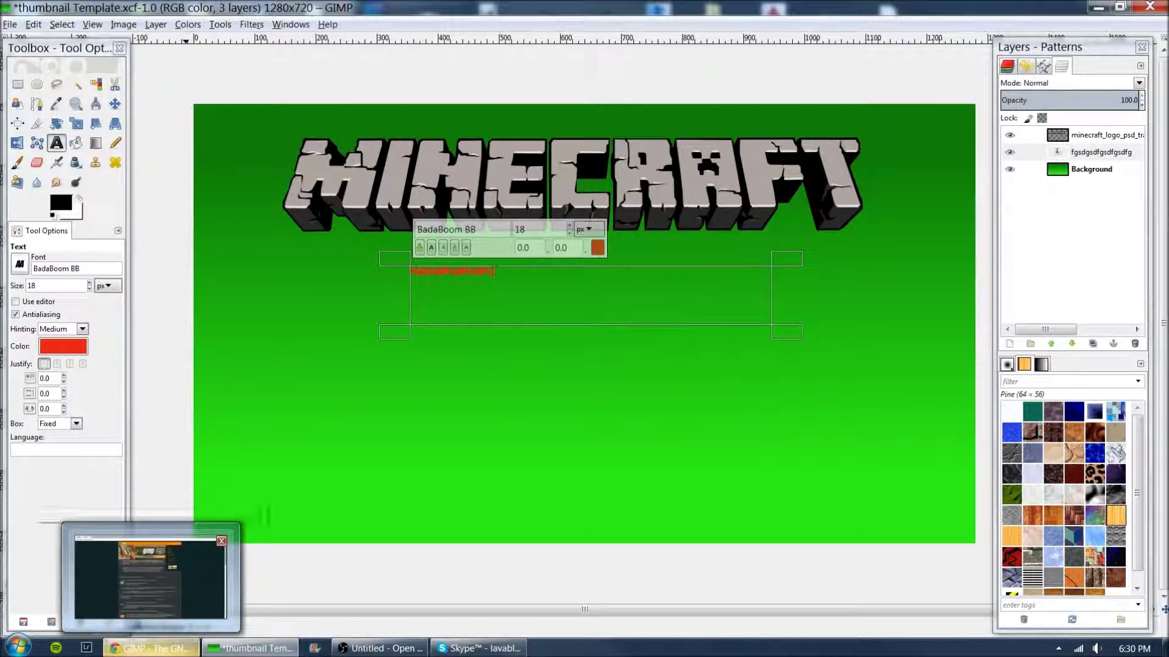
left_click(152, 648)
Search 'badaboombb font' in a new tab, view the dafont.com Badaboom BB page, then close it
left_click(135, 8)
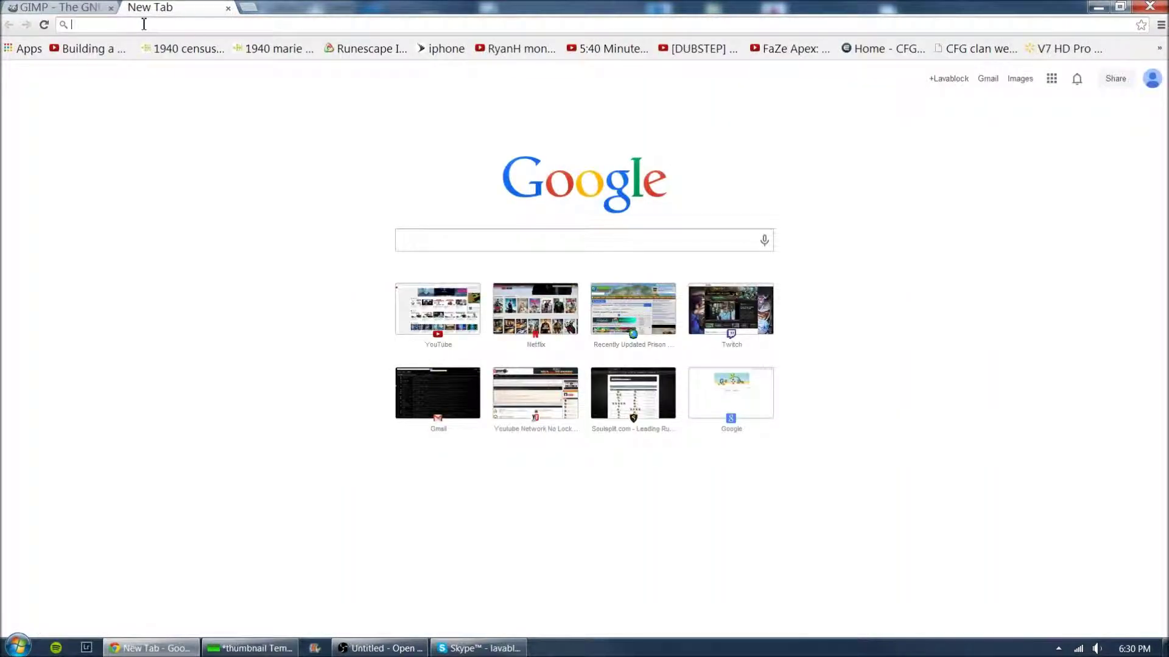
type("badaboombb font")
key("Return")
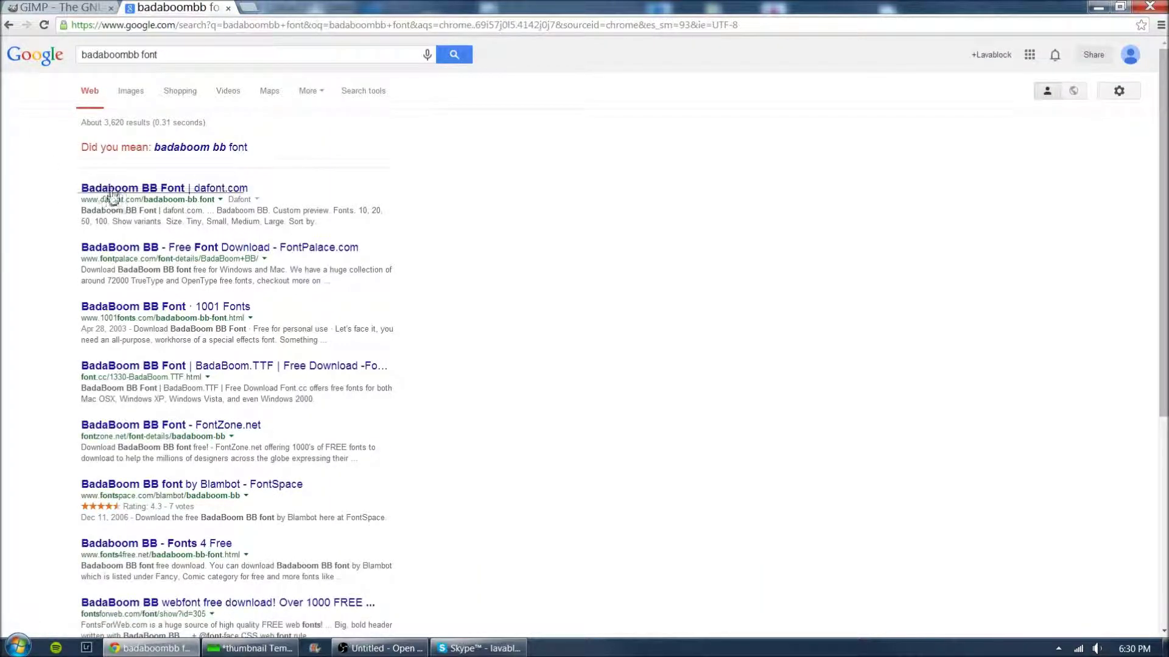
left_click(111, 189)
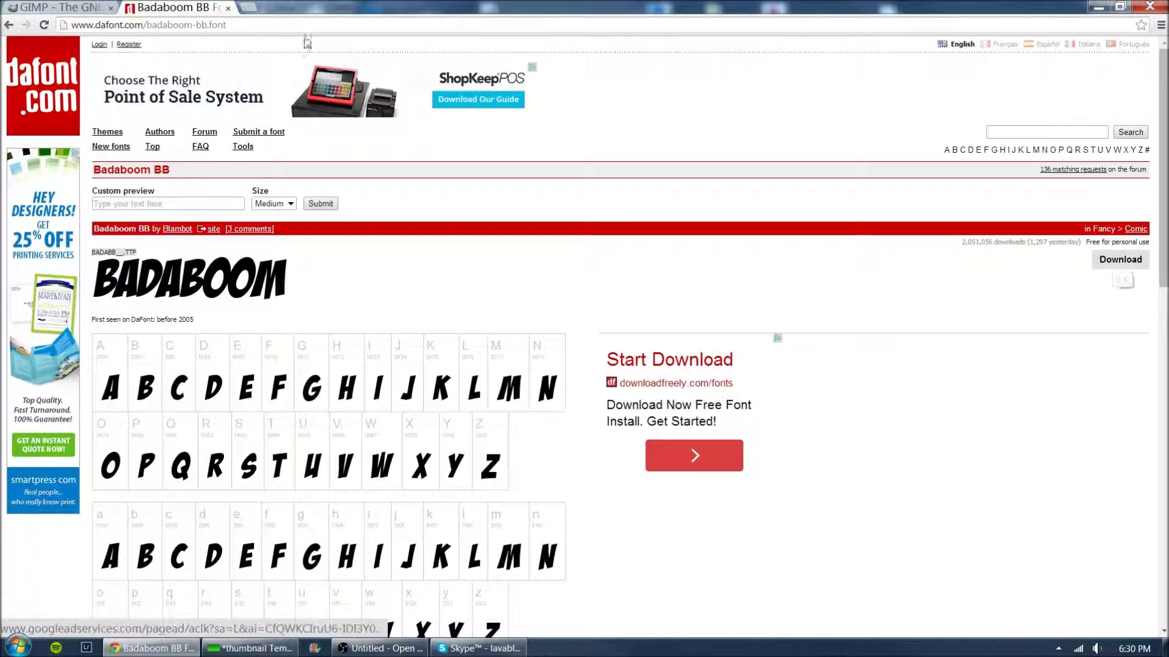
left_click(229, 8)
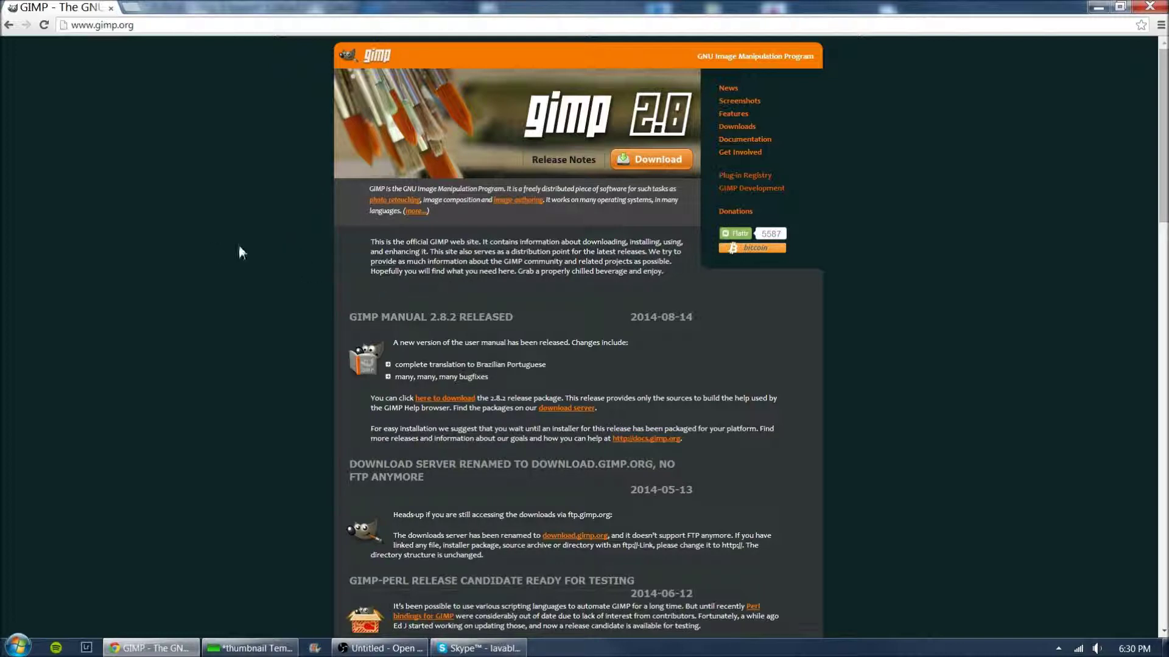
Close Chrome and check the placeholder text layer's colour, leaving it unchanged
left_click(1146, 10)
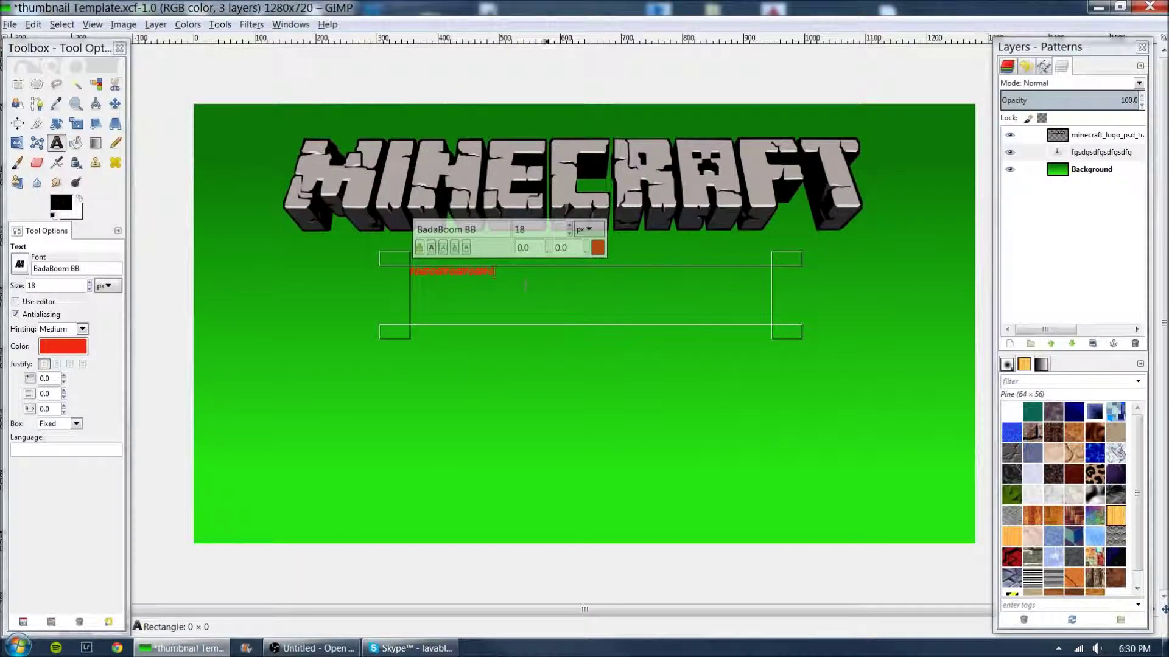
left_click(1103, 275)
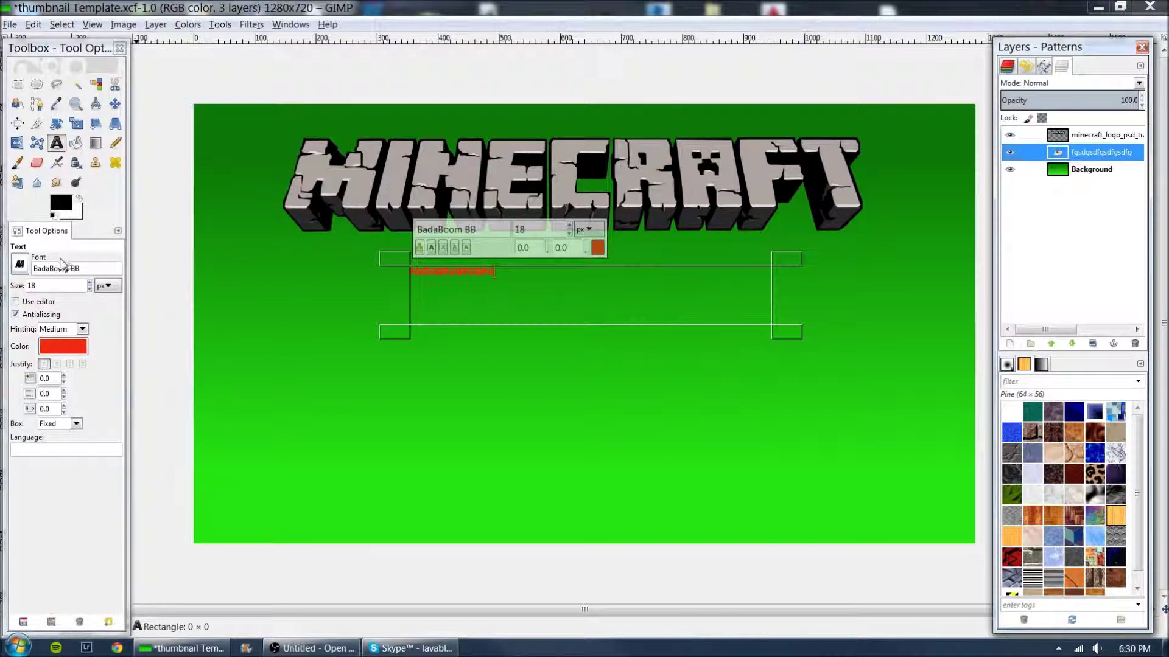
left_click(70, 351)
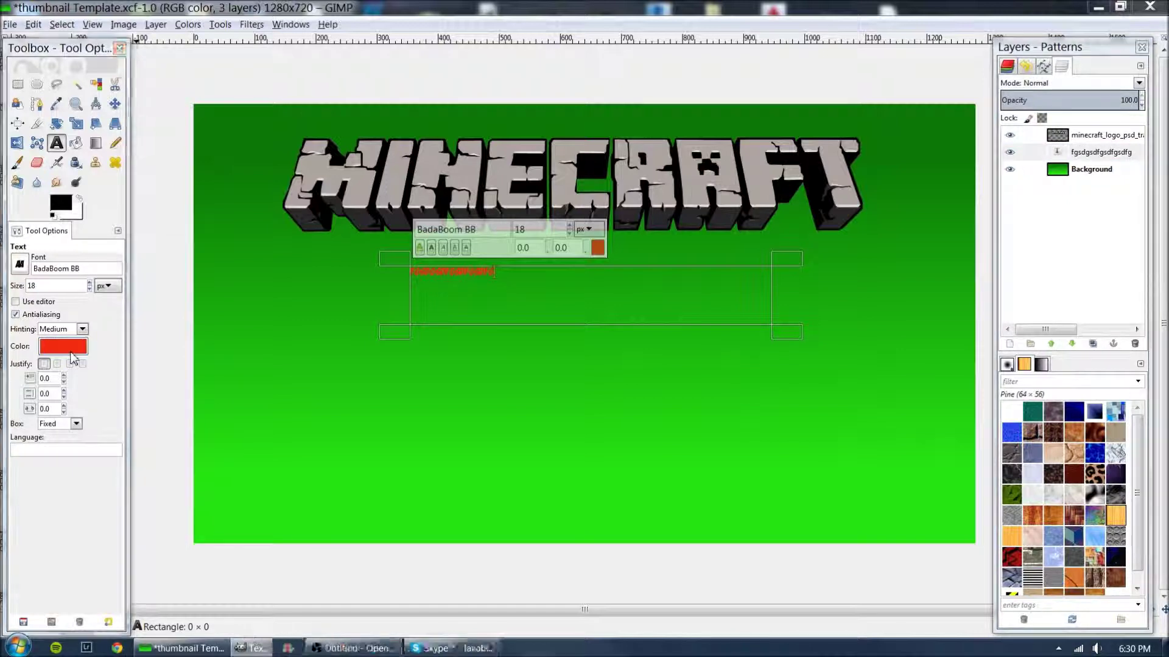
left_click(281, 18)
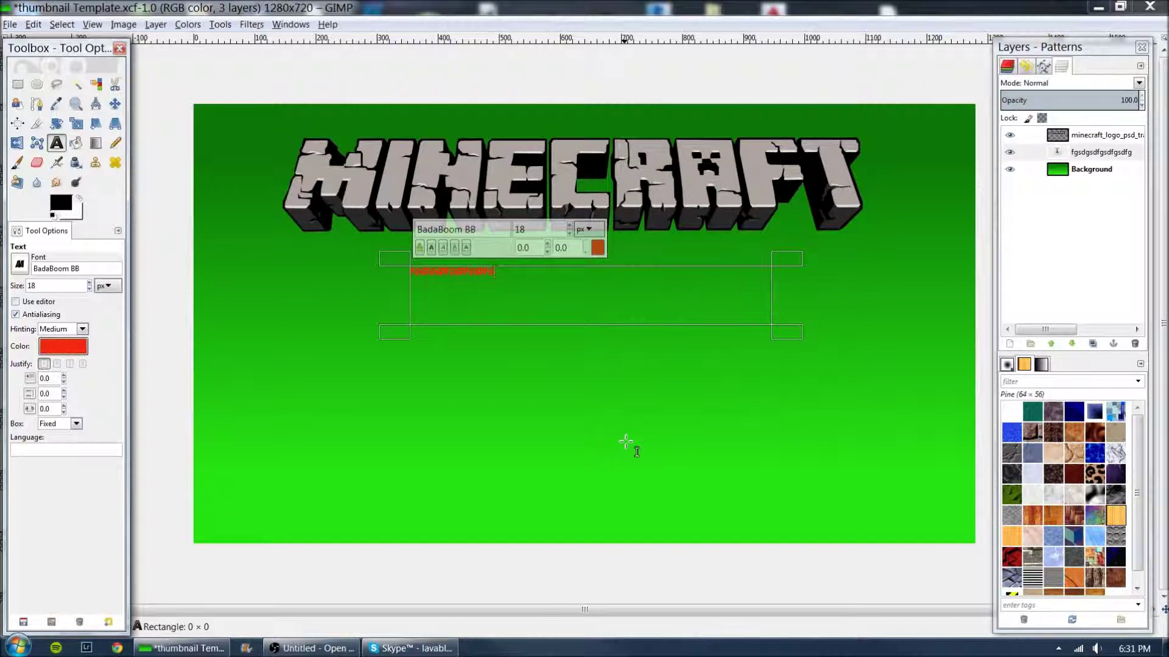
Close the thumbnail image without saving and quit GIMP
left_click(1154, 8)
left_click(590, 398)
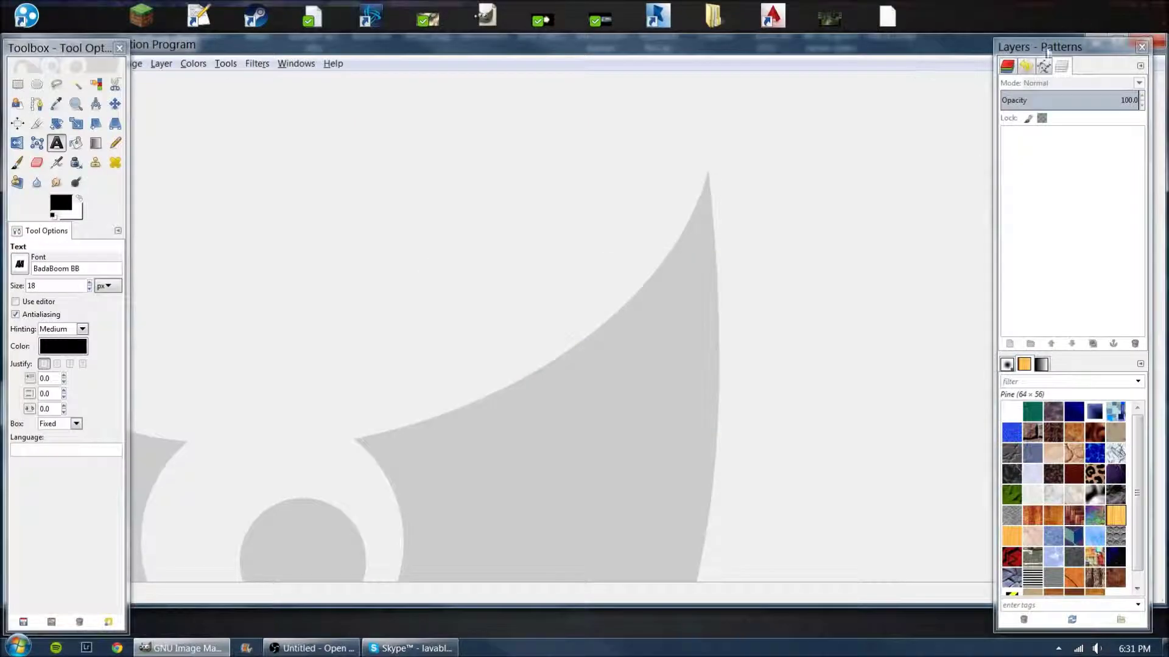
left_click(1154, 40)
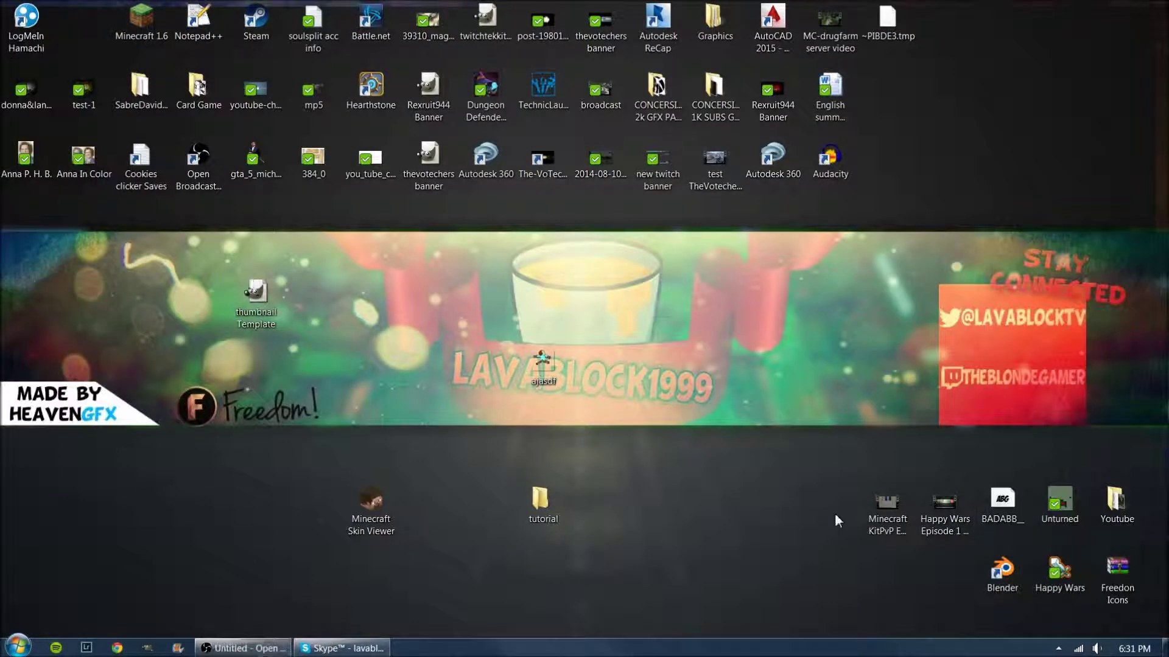
double_click(1115, 500)
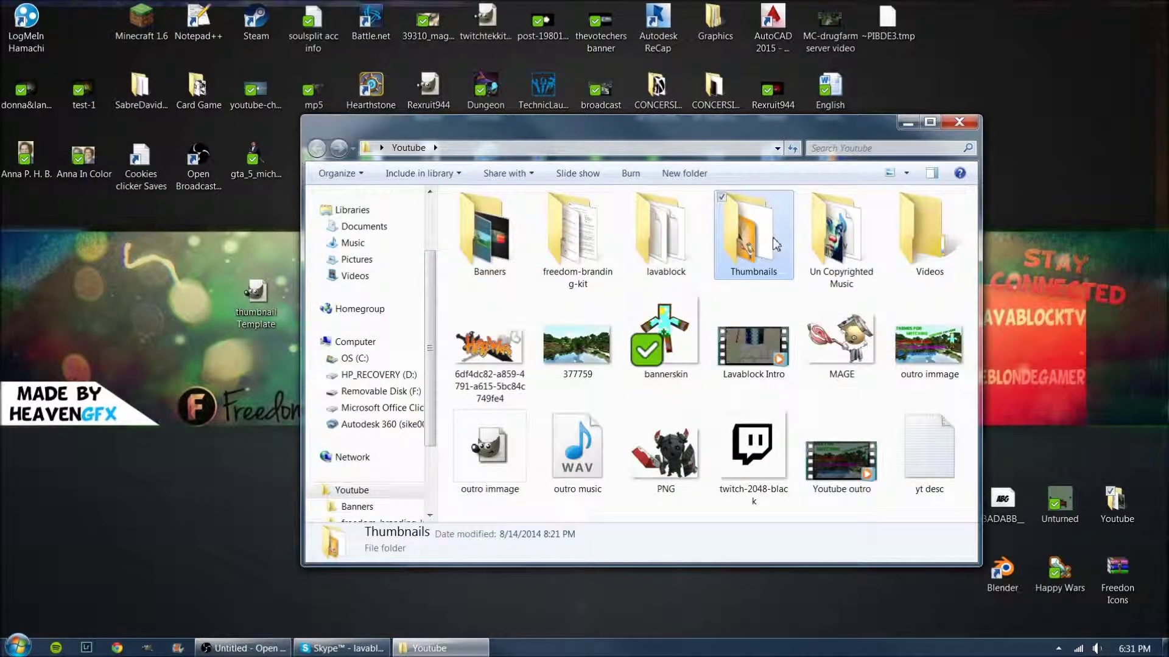
double_click(774, 243)
double_click(487, 240)
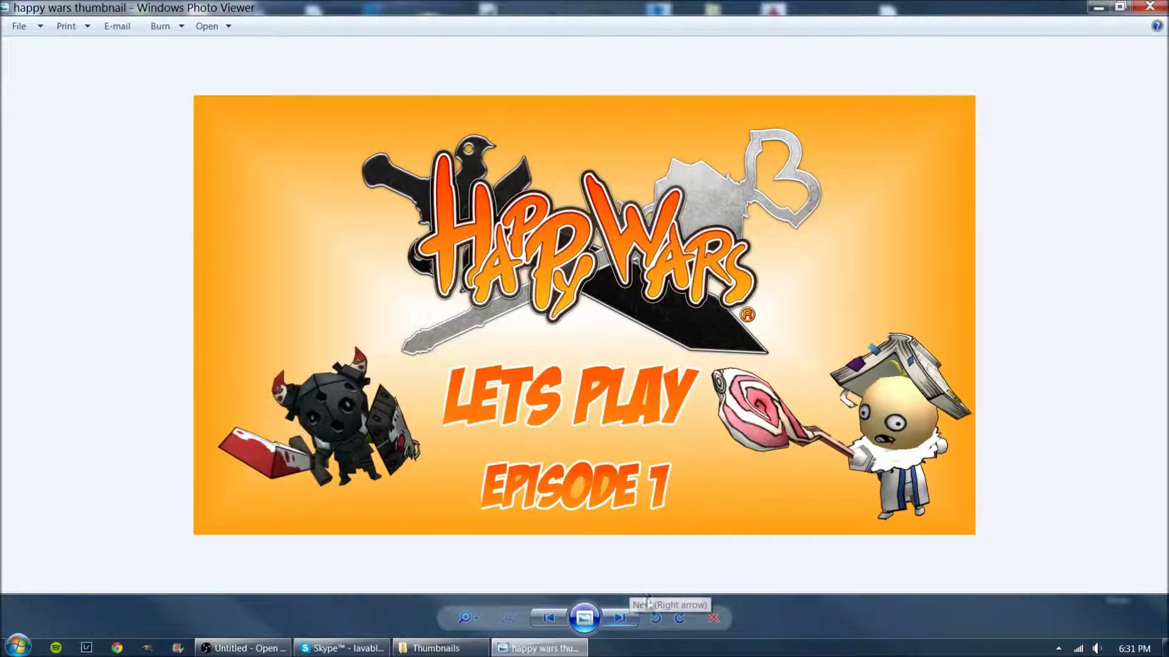
left_click(1150, 6)
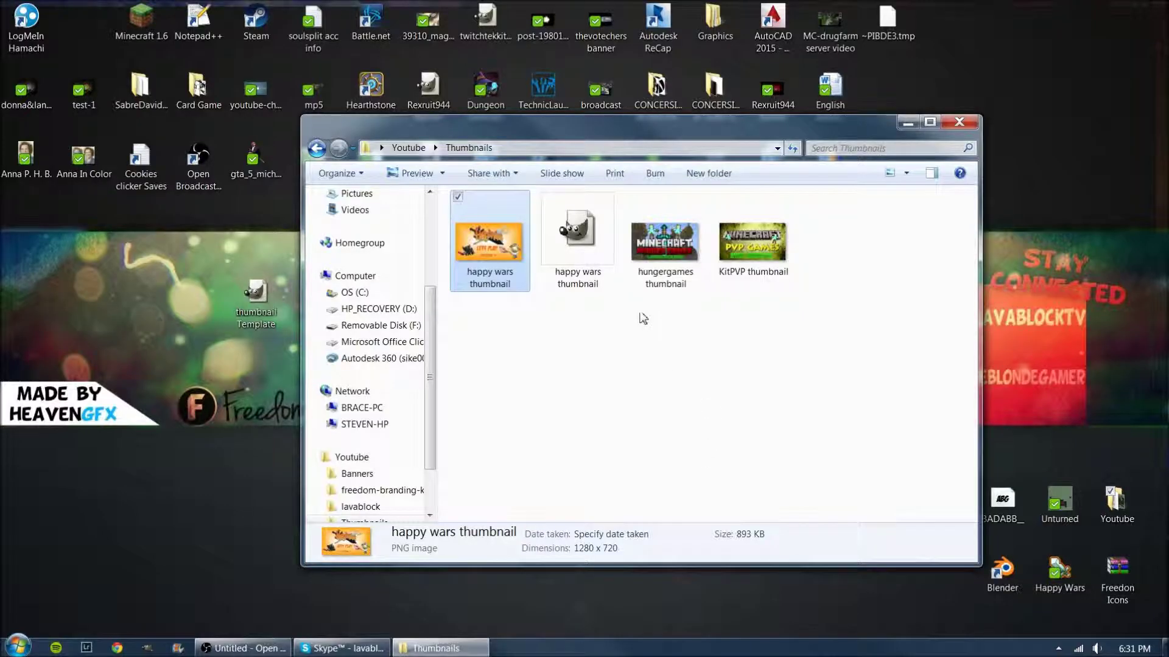
double_click(510, 268)
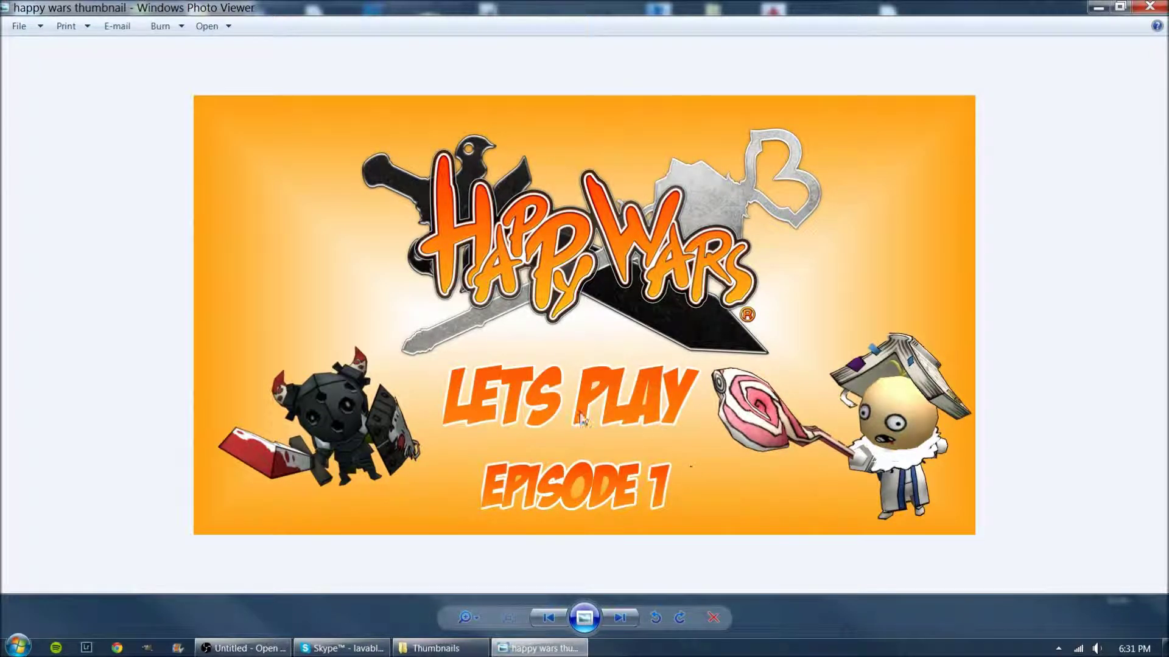
left_click(1150, 7)
double_click(673, 277)
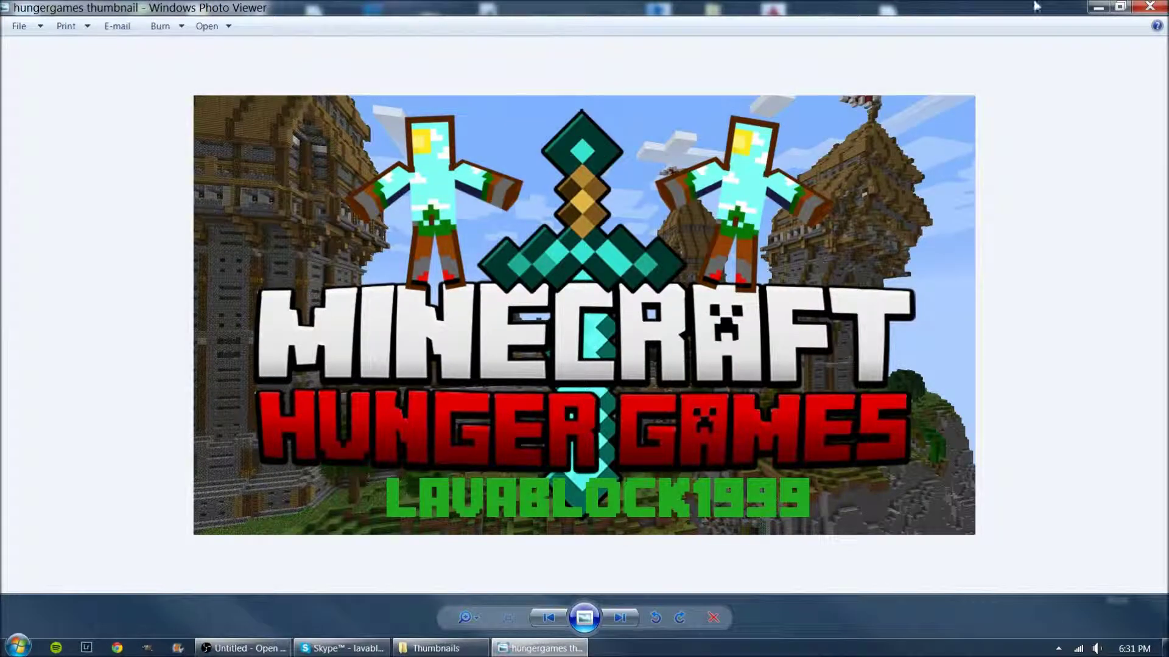
left_click(1150, 7)
double_click(777, 252)
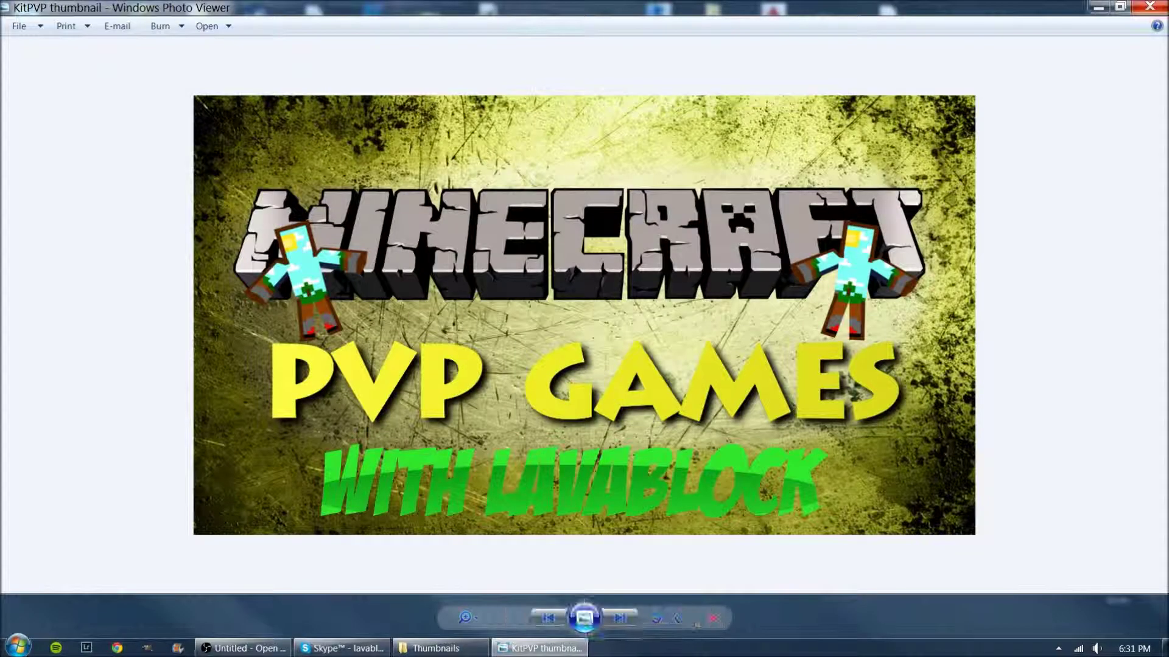
left_click(1150, 7)
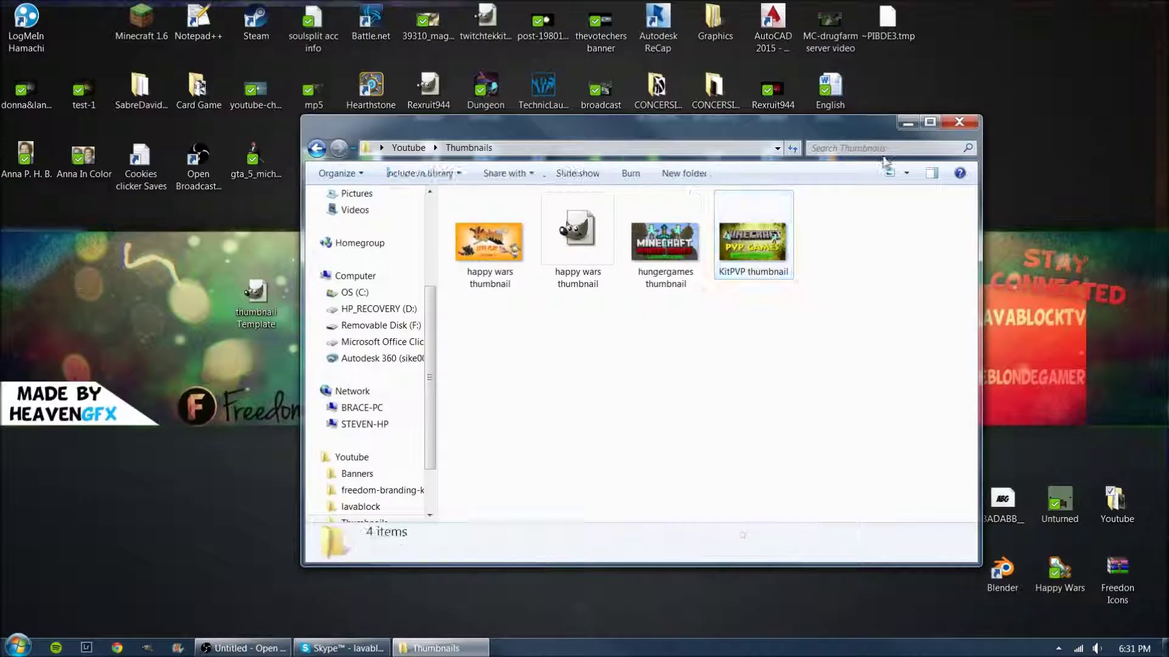
left_click(950, 123)
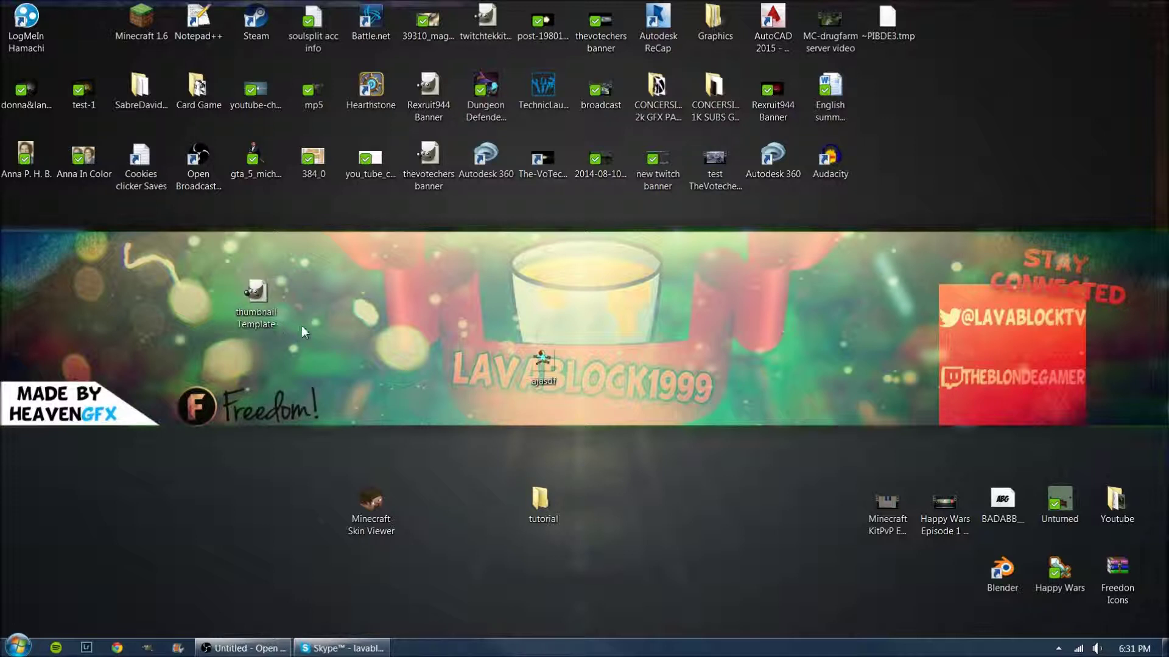
Move the Minecraft Skin Viewer shortcut to the top icon row beside LogMeIn Hamachi
left_click_drag(364, 487, 85, 18)
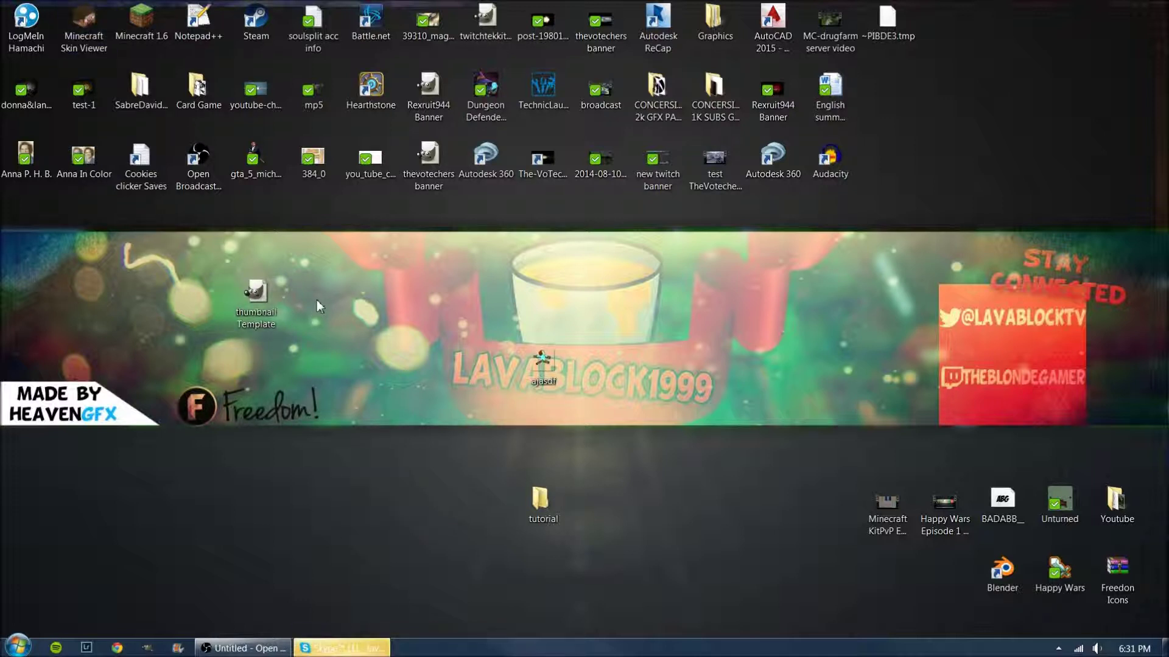